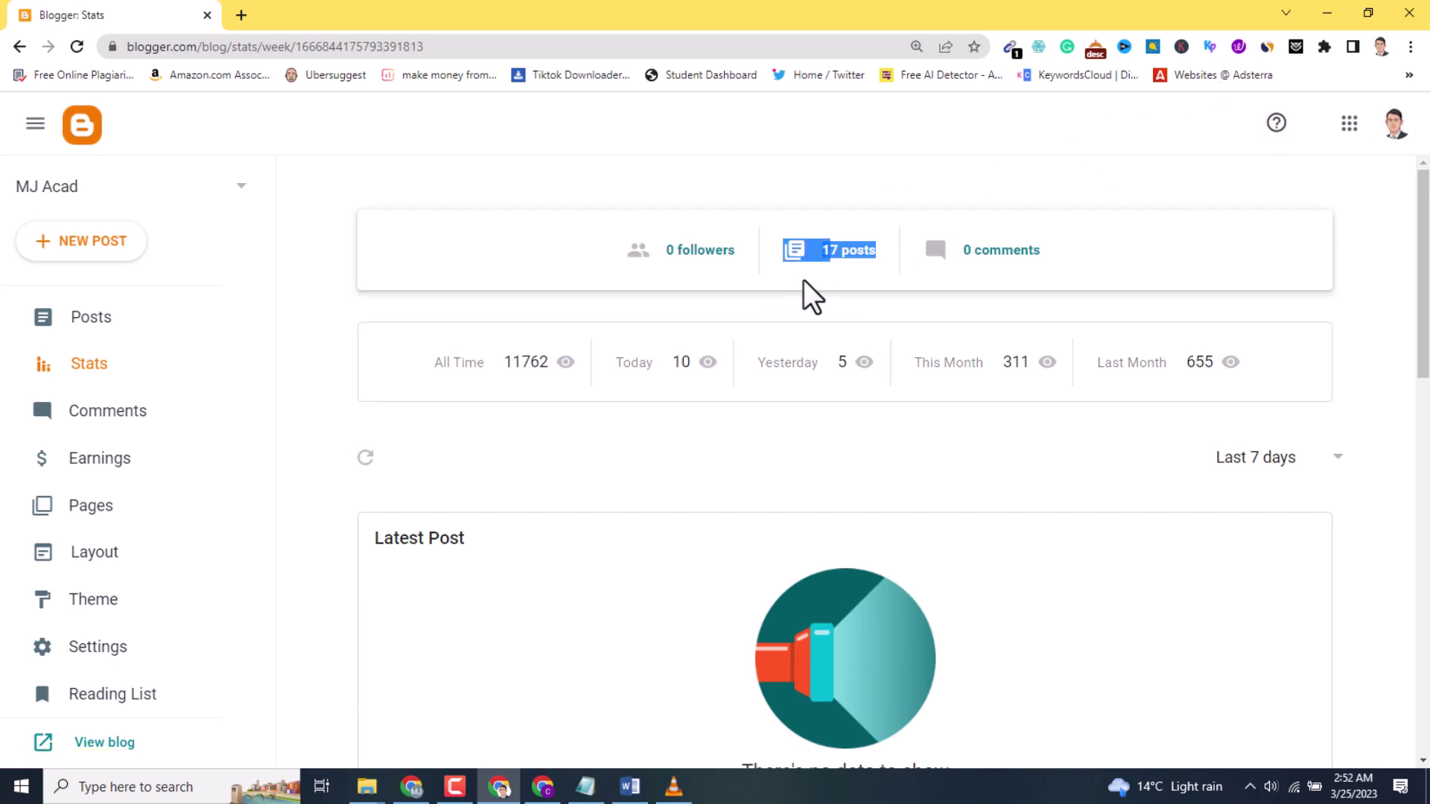
Examine the MJ Acad blog's stats overview and its detailed blog statistics, including the views by country
scroll(804, 297, "down", 12)
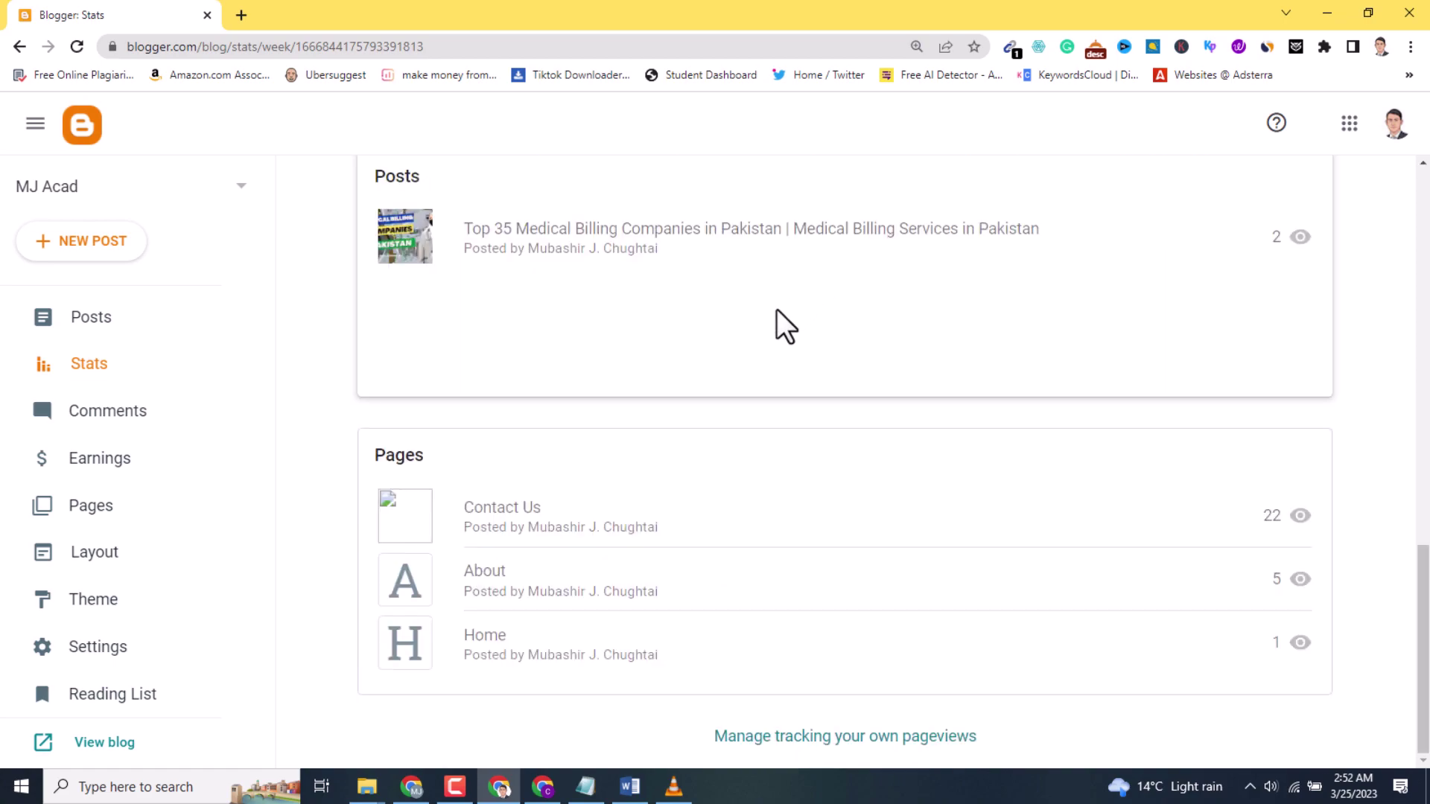
scroll(778, 323, "up", 12)
scroll(846, 462, "down", 7)
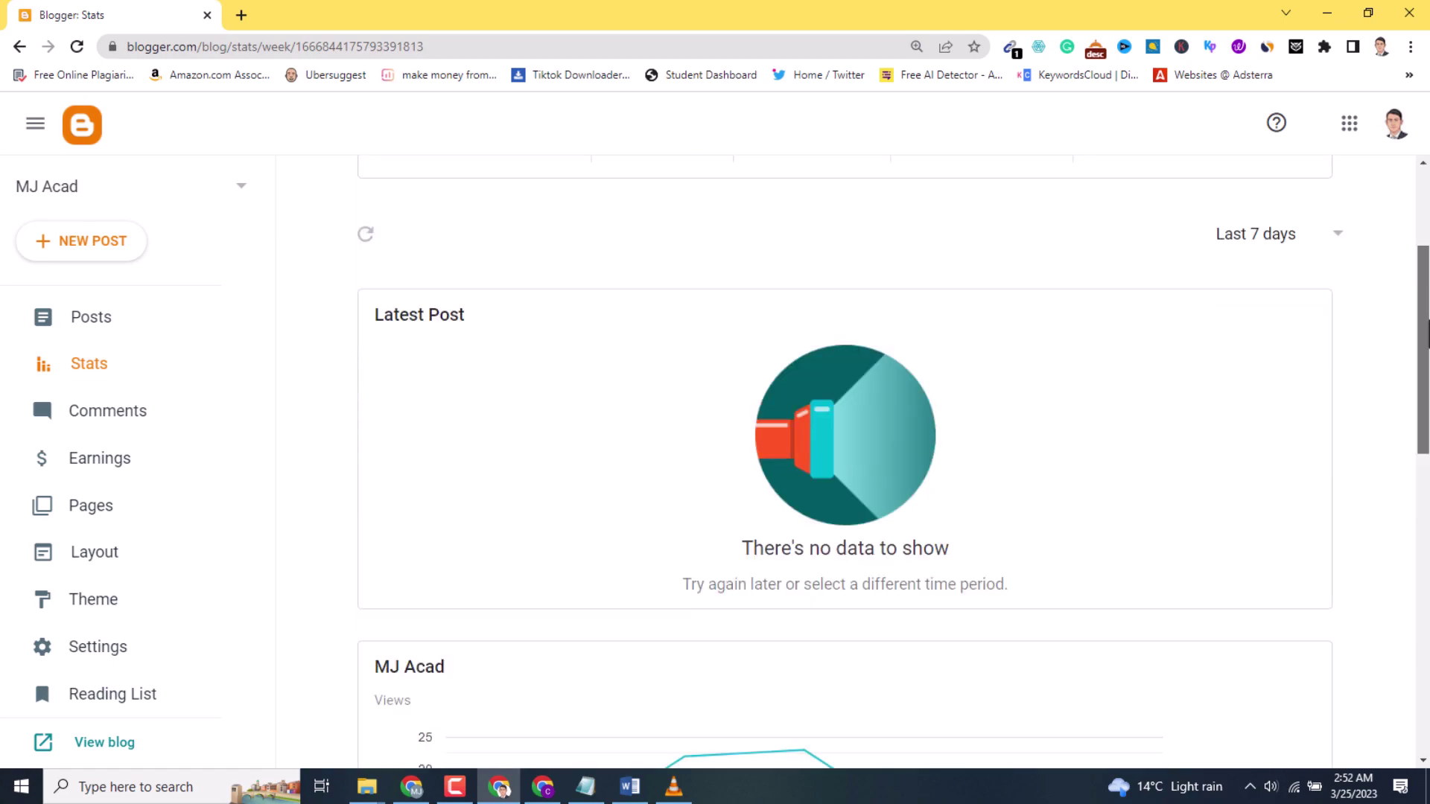
scroll(1427, 447, "down", 7)
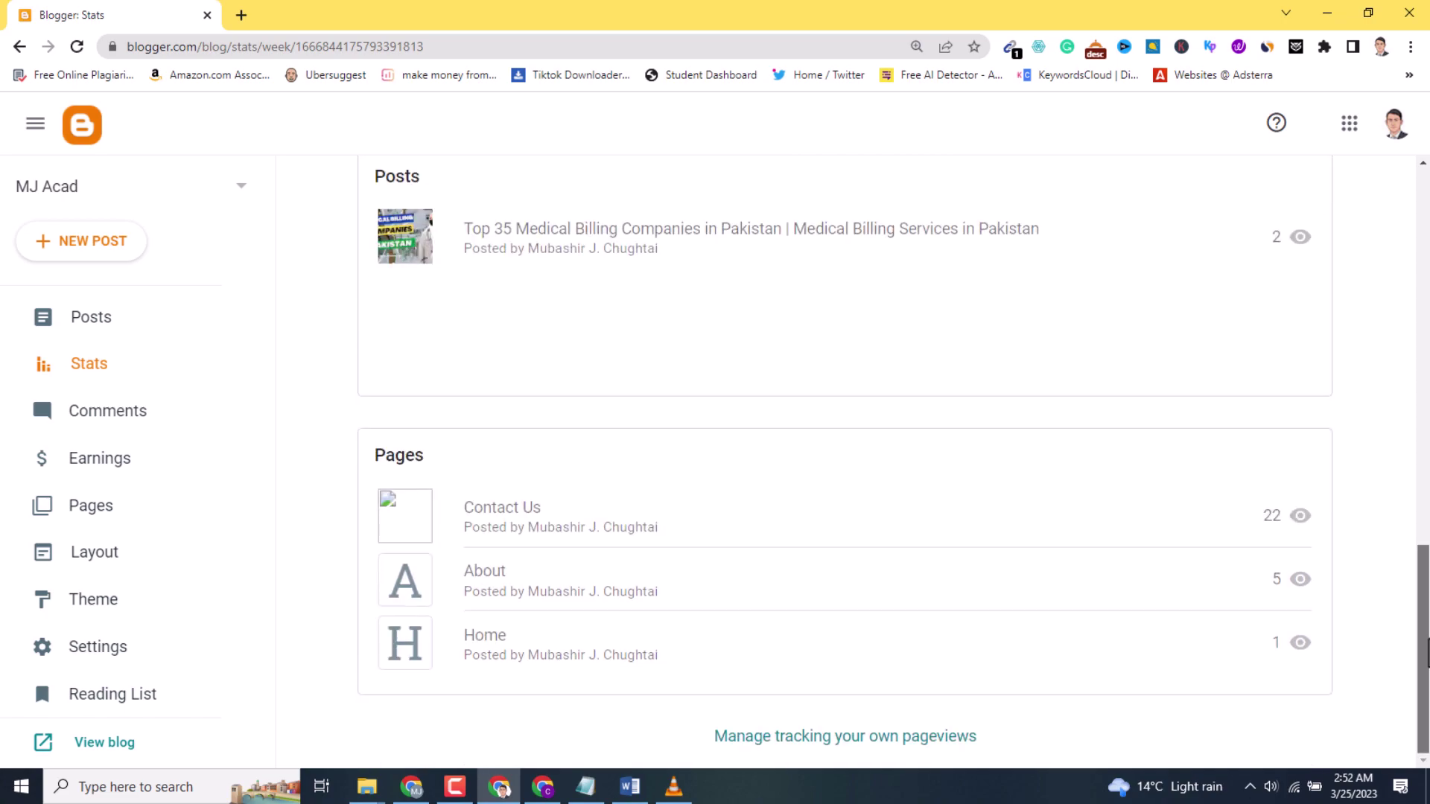
scroll(1266, 626, "up", 7)
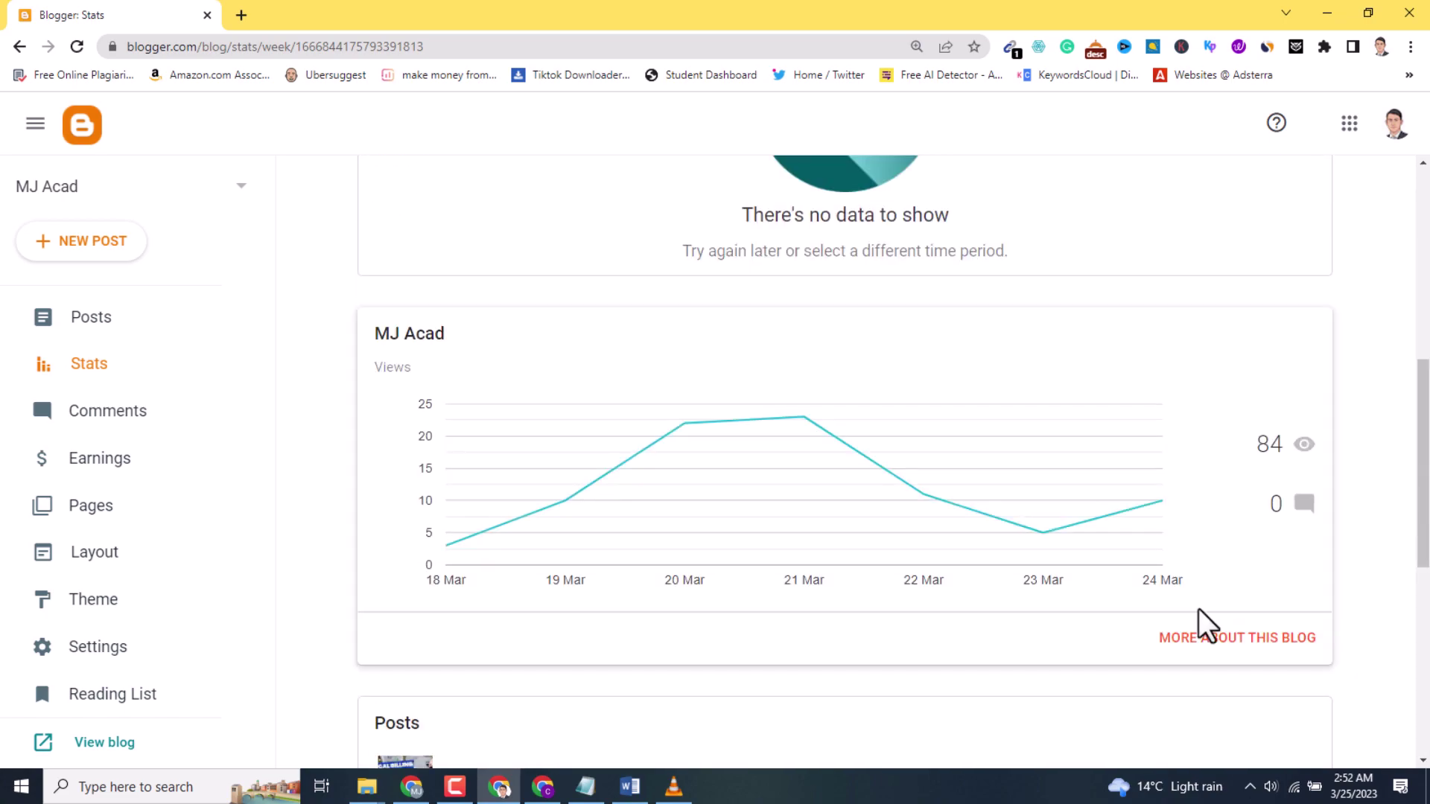
left_click(1257, 638)
left_click_drag(1420, 255, 1426, 715)
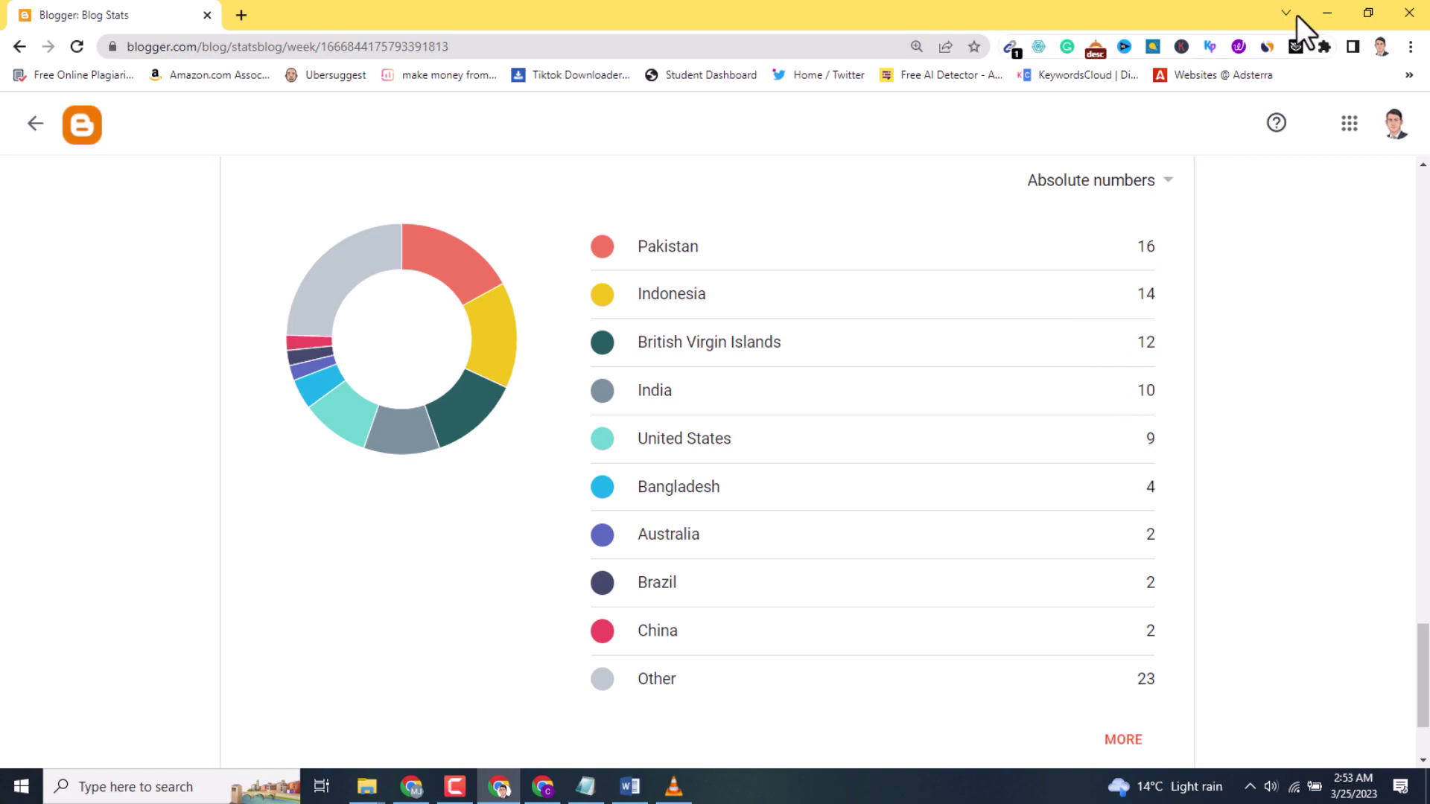
left_click_drag(1423, 663, 1421, 209)
left_click(1320, 10)
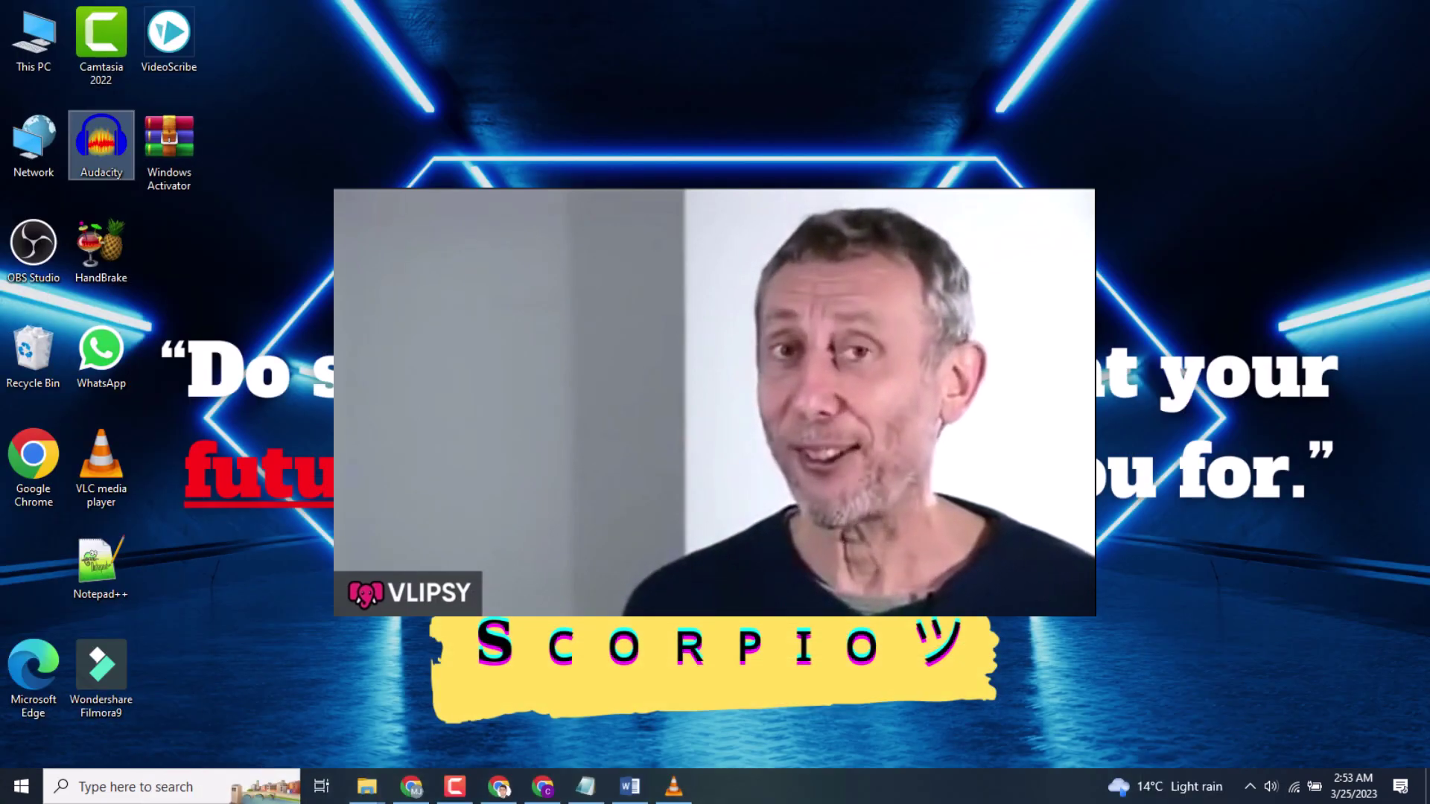
right_click(644, 406)
left_click(691, 458)
right_click(681, 280)
left_click(726, 334)
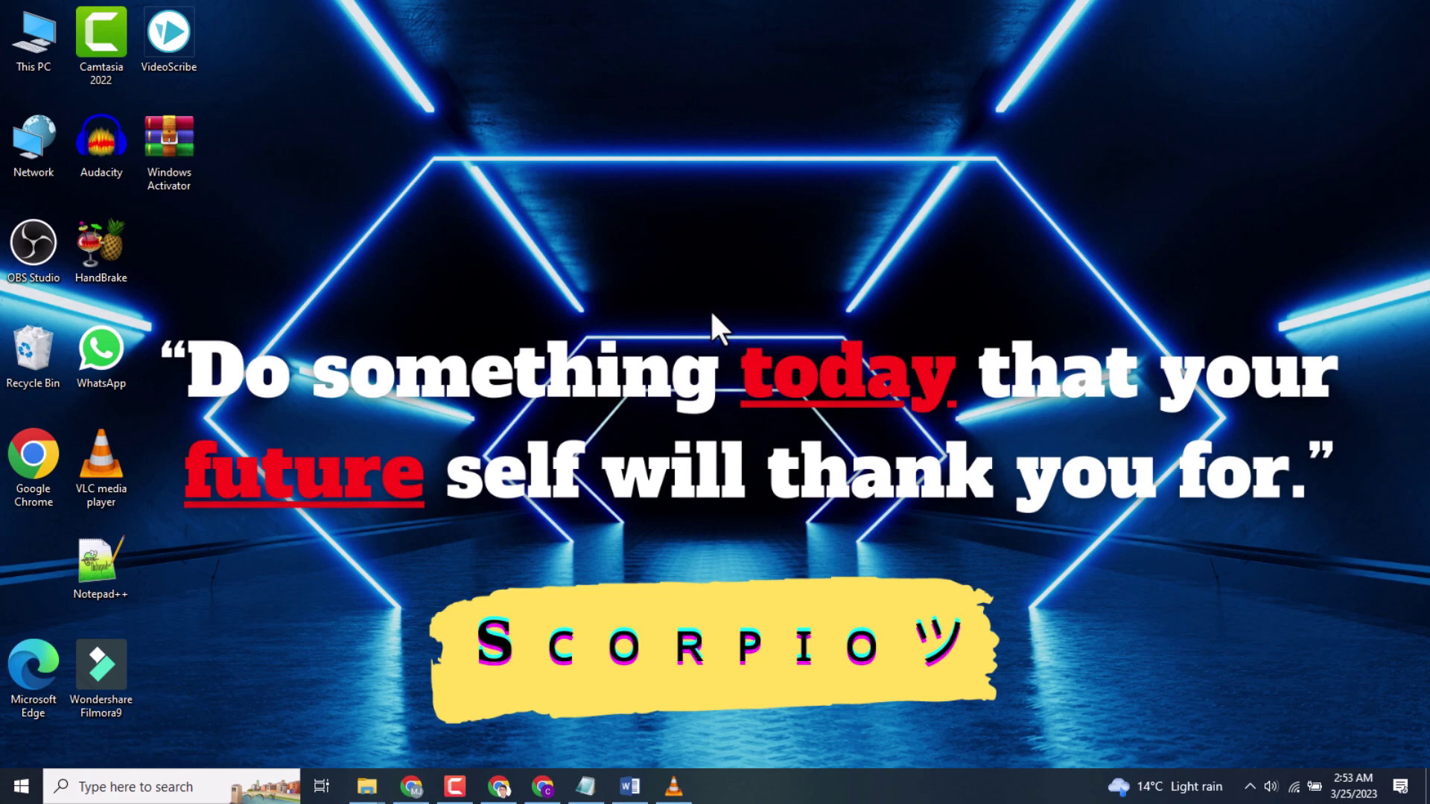
Switch to the other Chrome window and open the MJ Mart blog's settings in Blogger
left_click(543, 788)
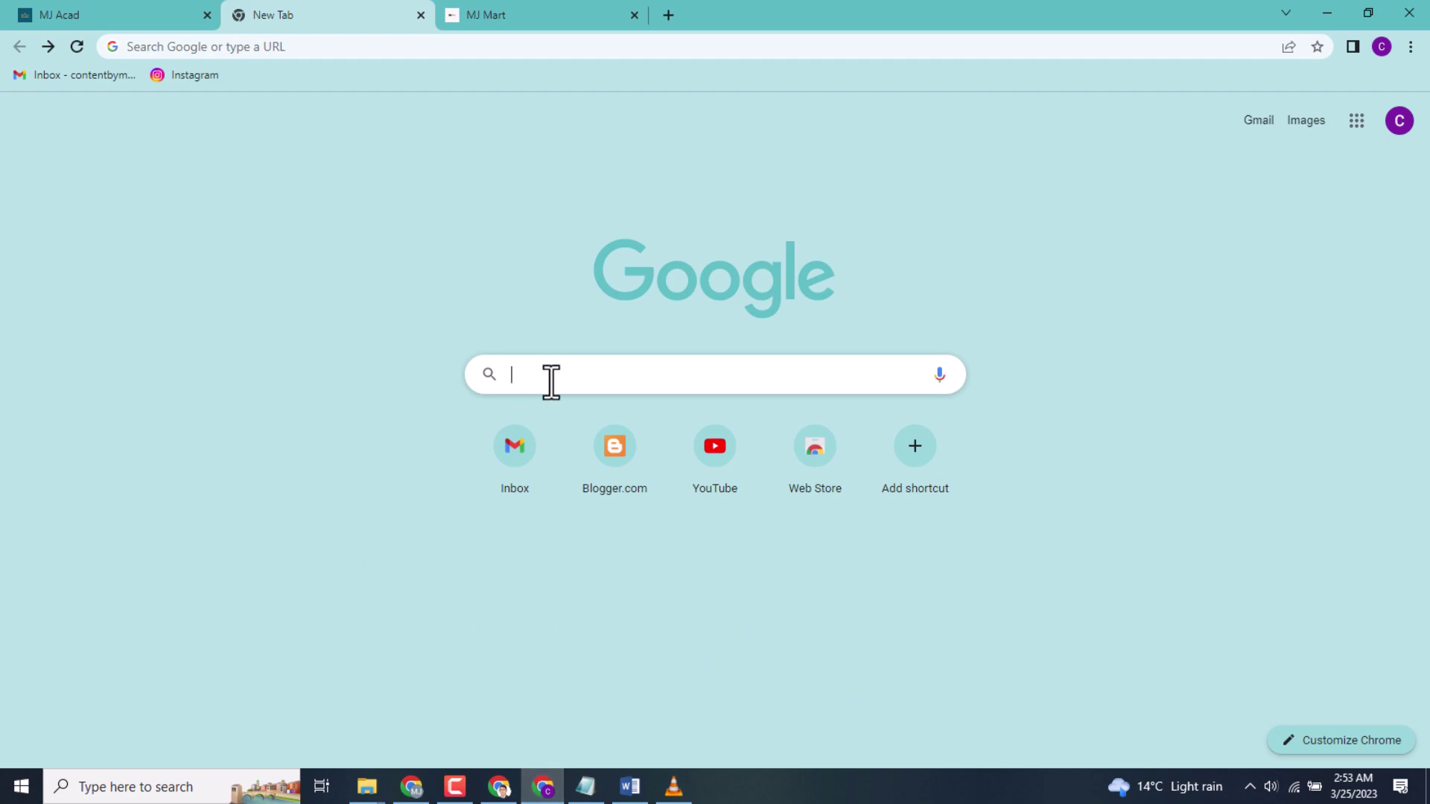
left_click(551, 382)
left_click(547, 412)
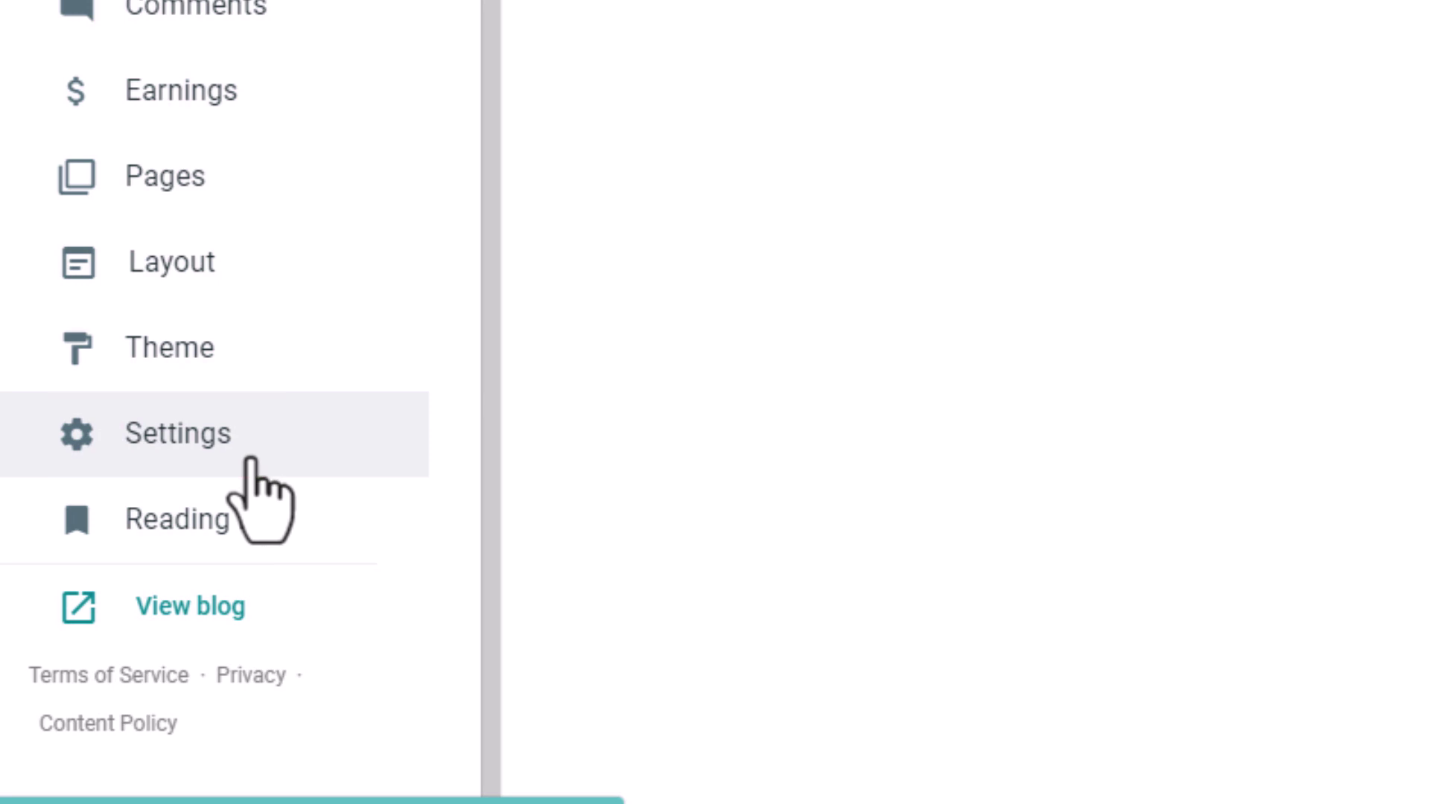
left_click(251, 461)
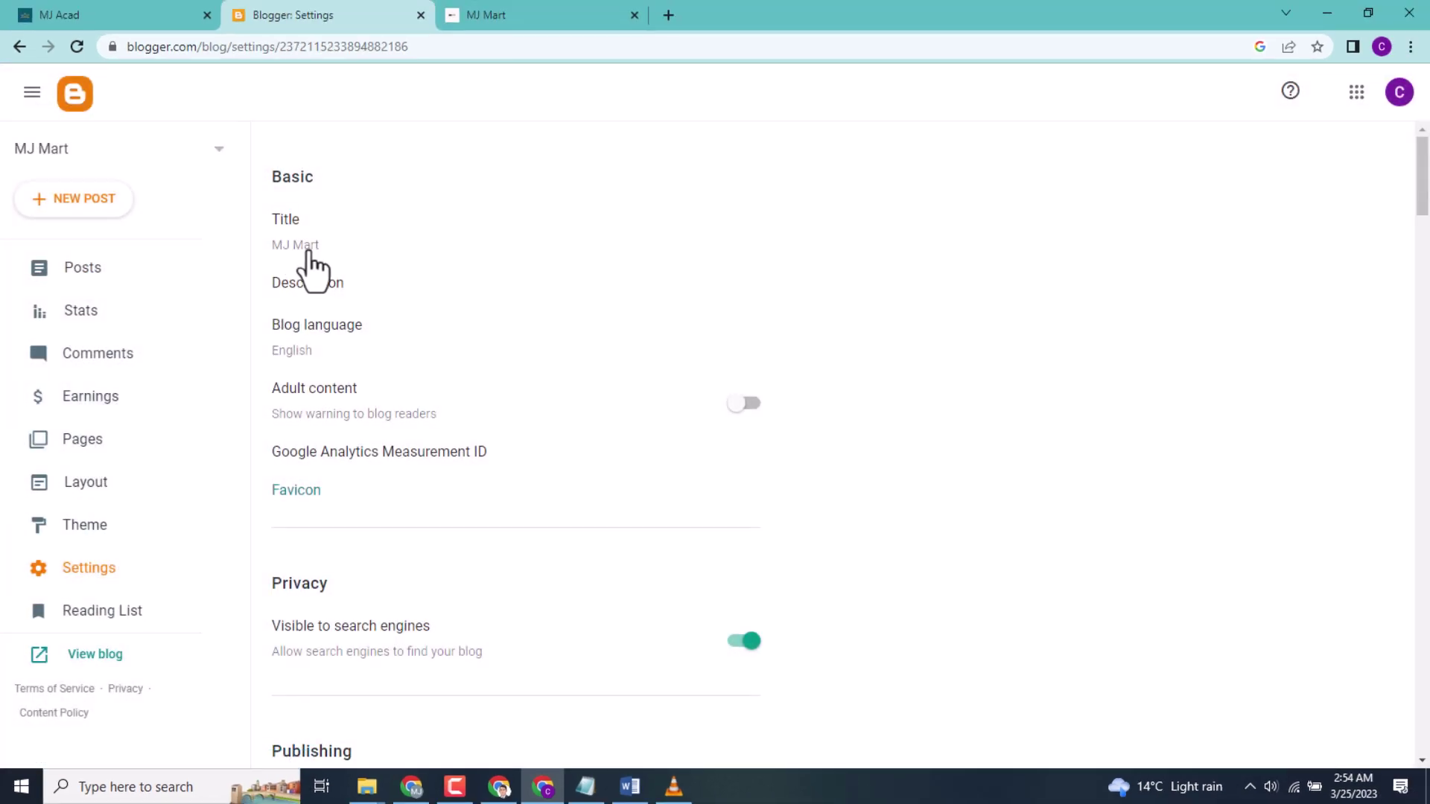
Open the blog title for editing and save it as MJ Mart
left_click_drag(322, 247, 282, 251)
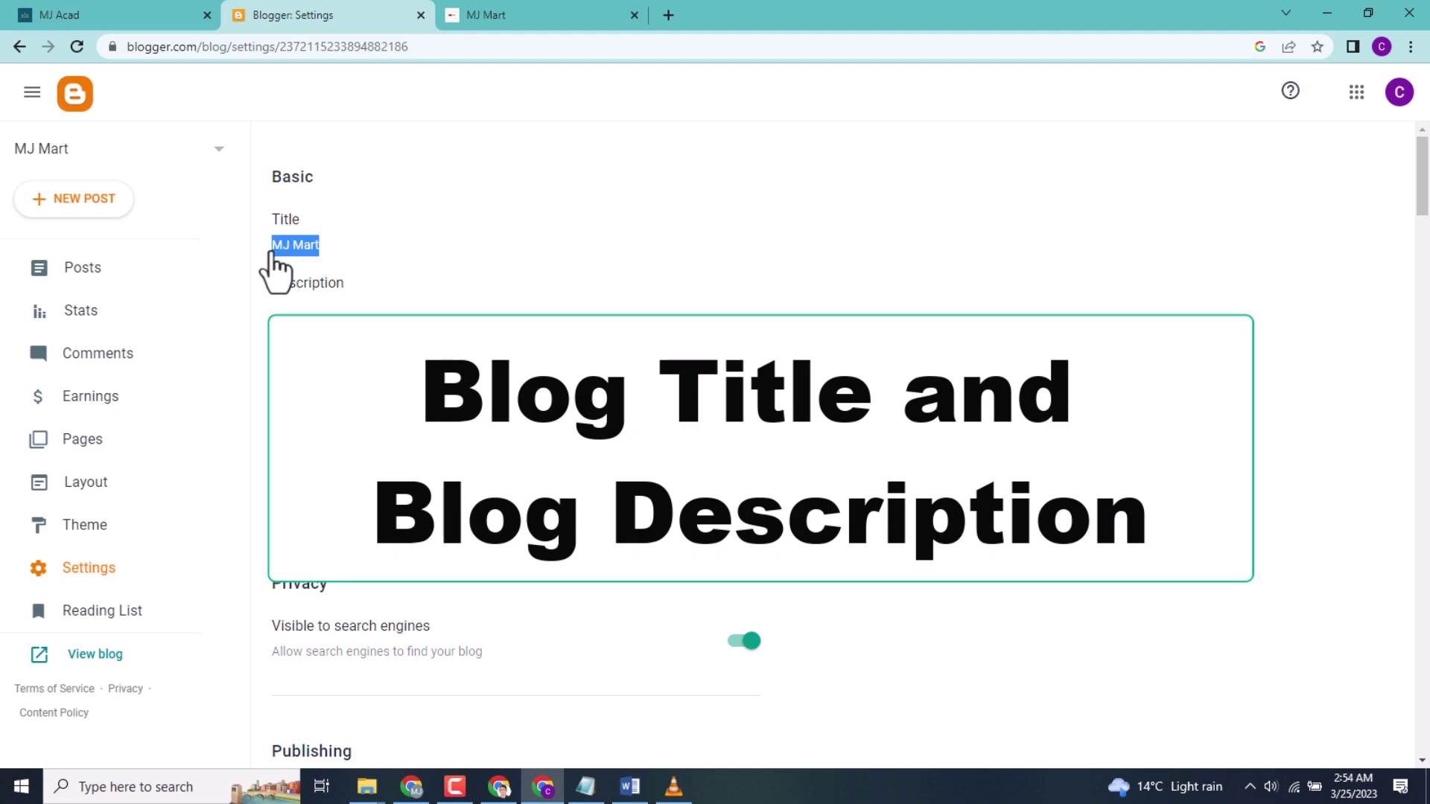
left_click(341, 256)
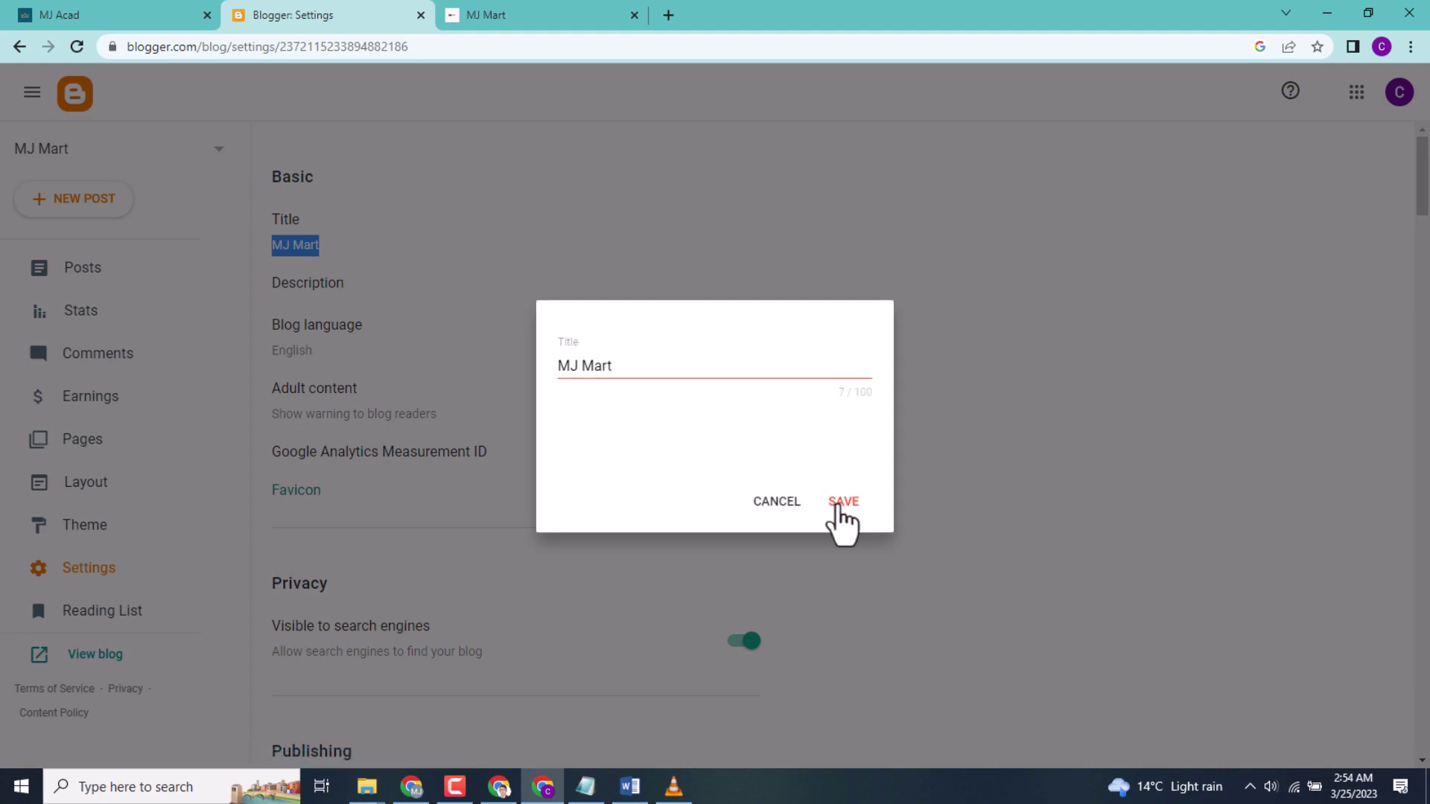
left_click(843, 502)
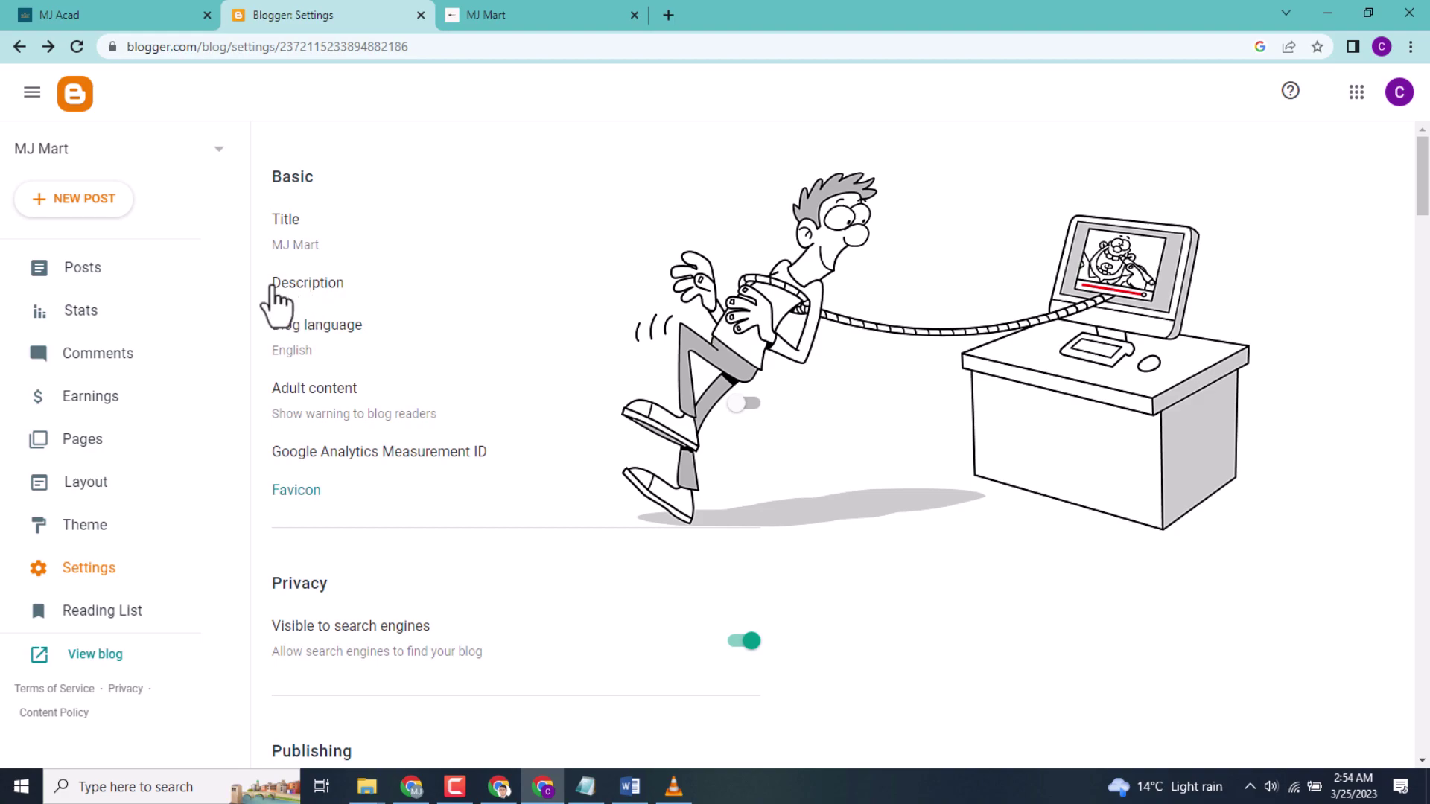
Open the blog description for editing and cut the first MJ Mart paragraph from the Word document
left_click(332, 290)
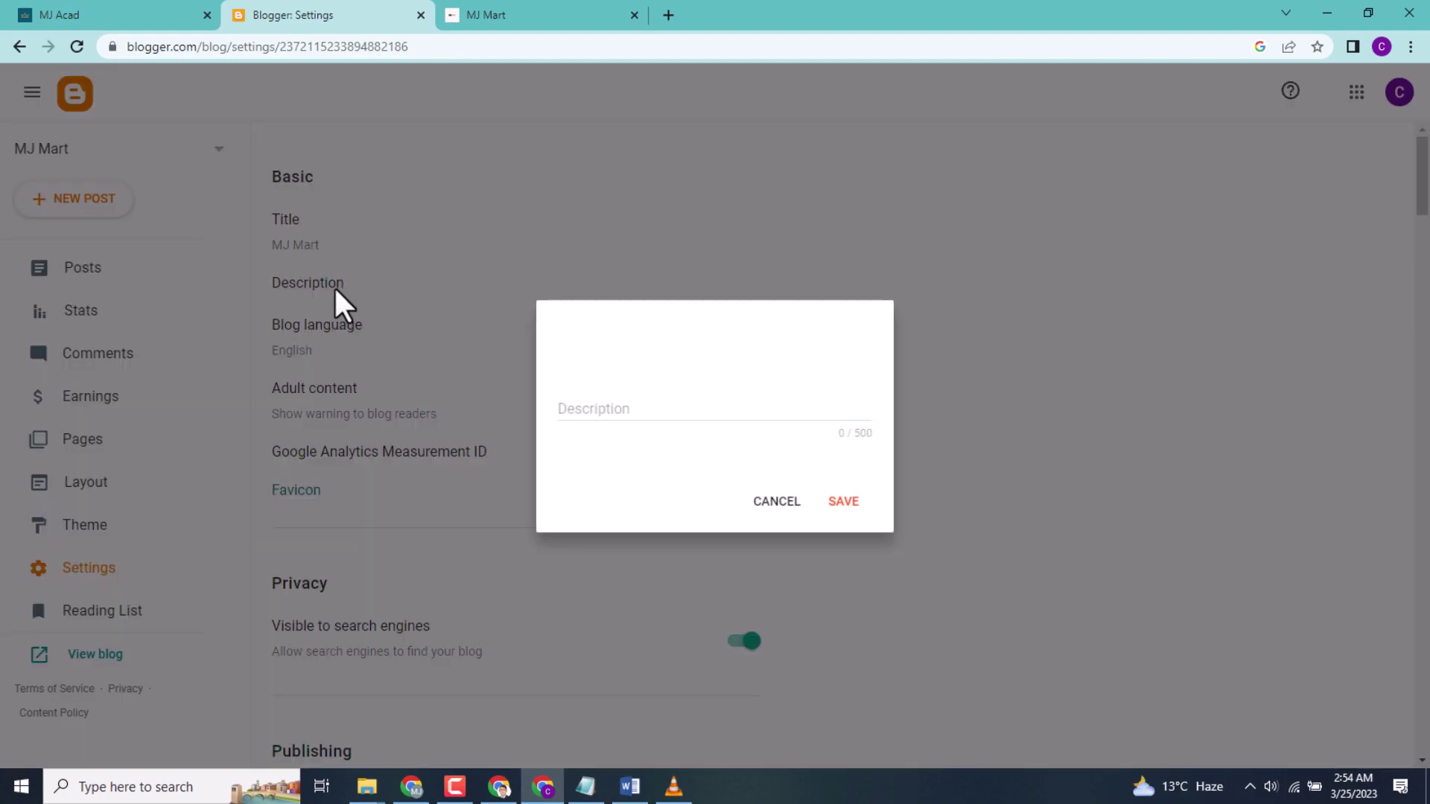
left_click(756, 500)
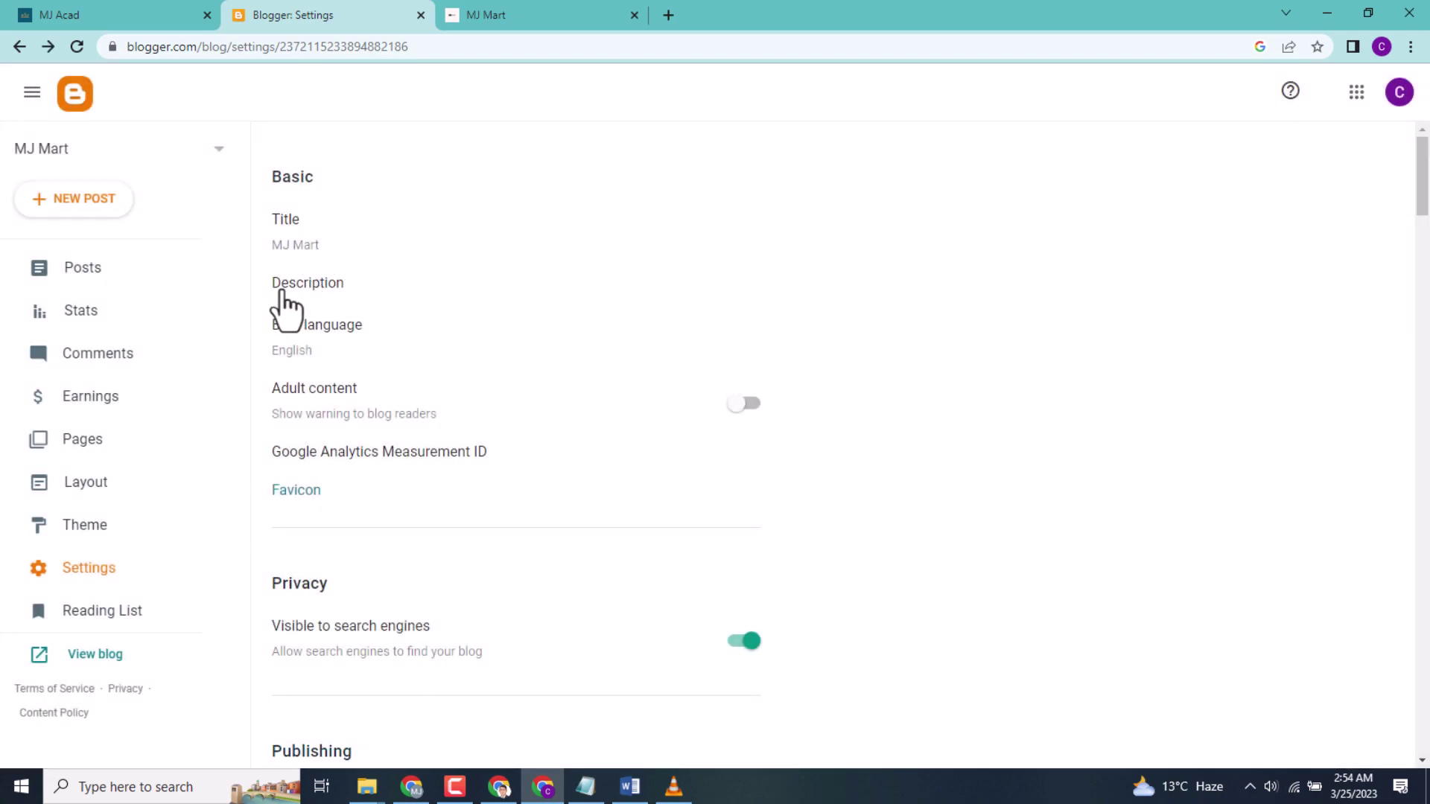
left_click(311, 296)
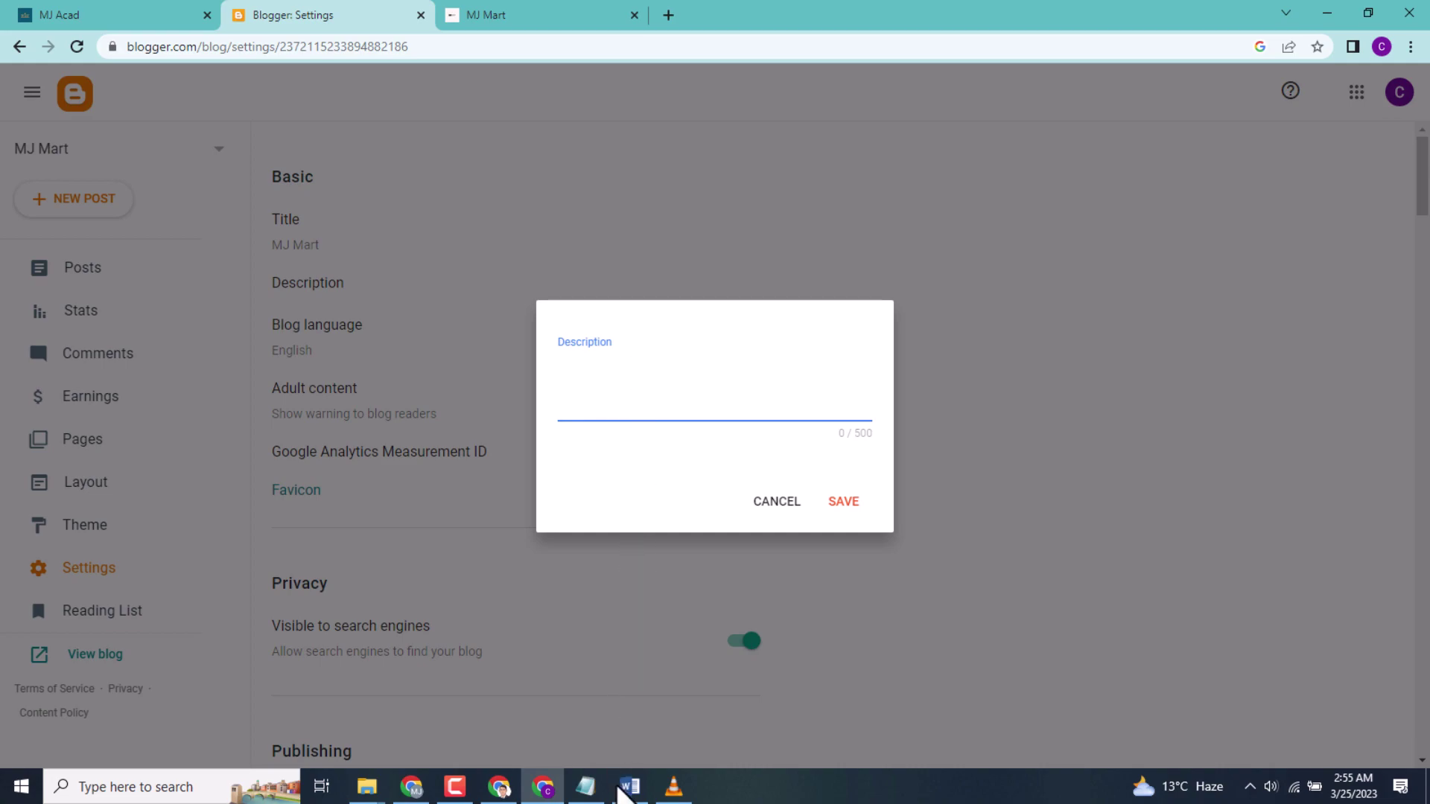
left_click(629, 791)
left_click_drag(588, 424, 377, 268)
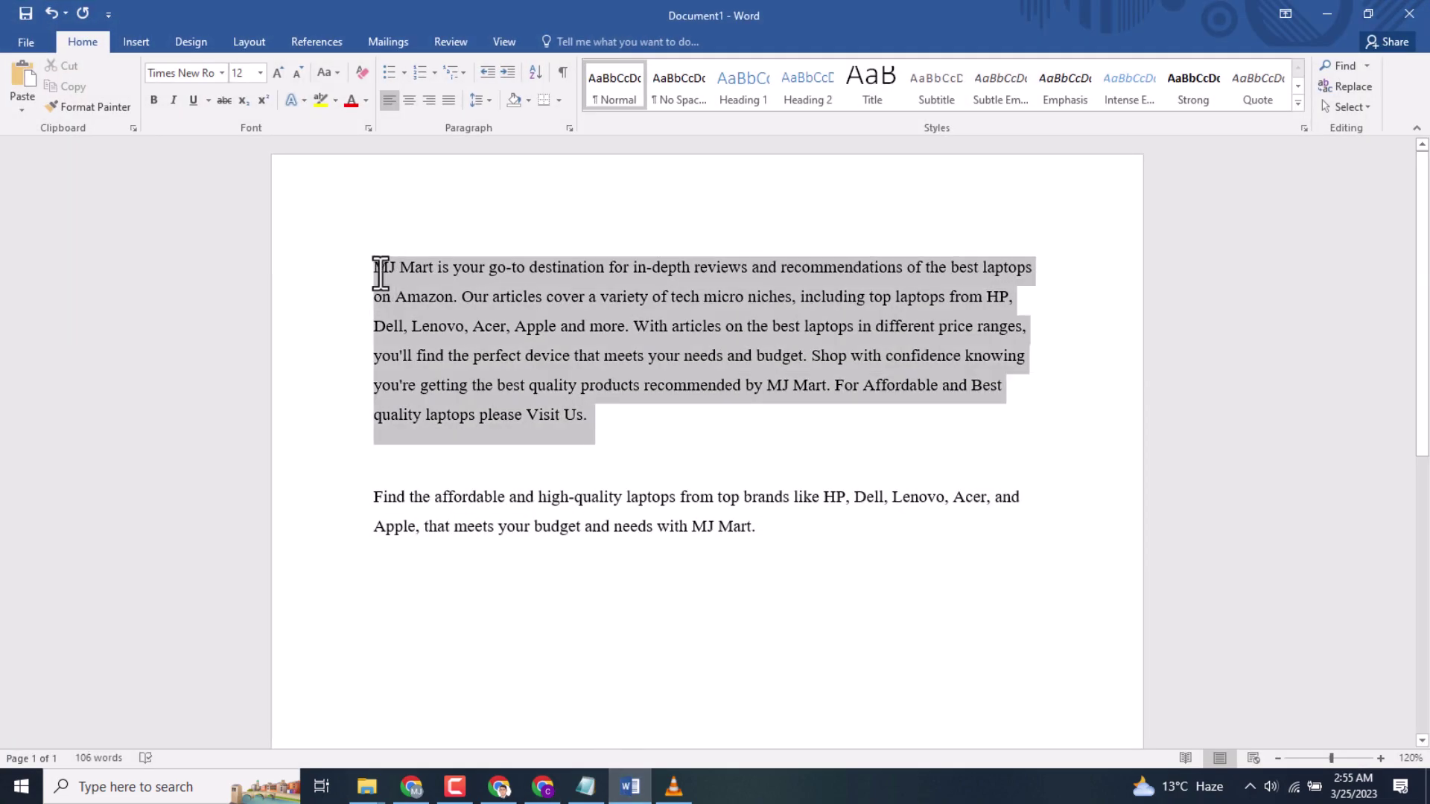
right_click(378, 274)
left_click(419, 295)
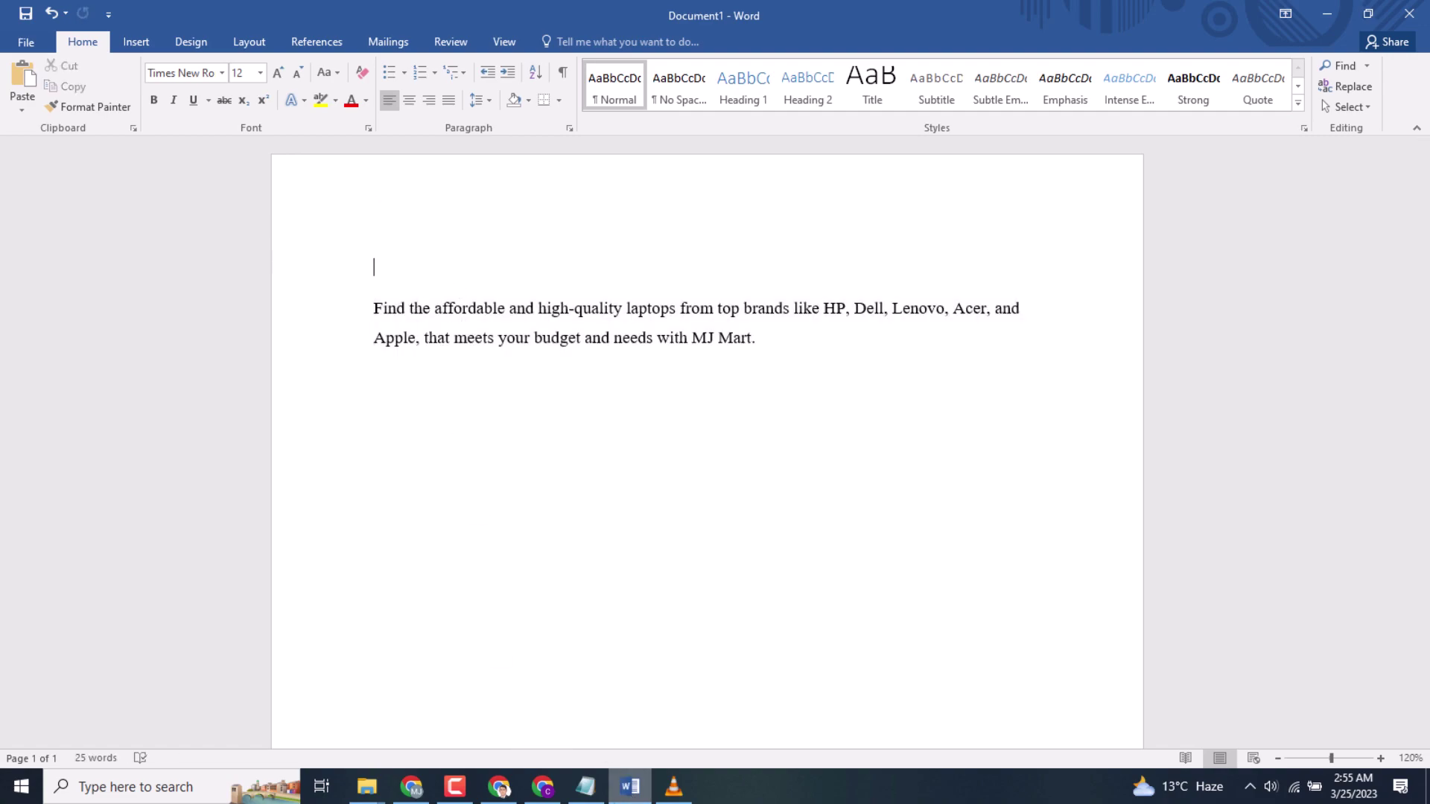
Return to Blogger in Chrome and paste the cut paragraph as the blog's description
left_click(543, 787)
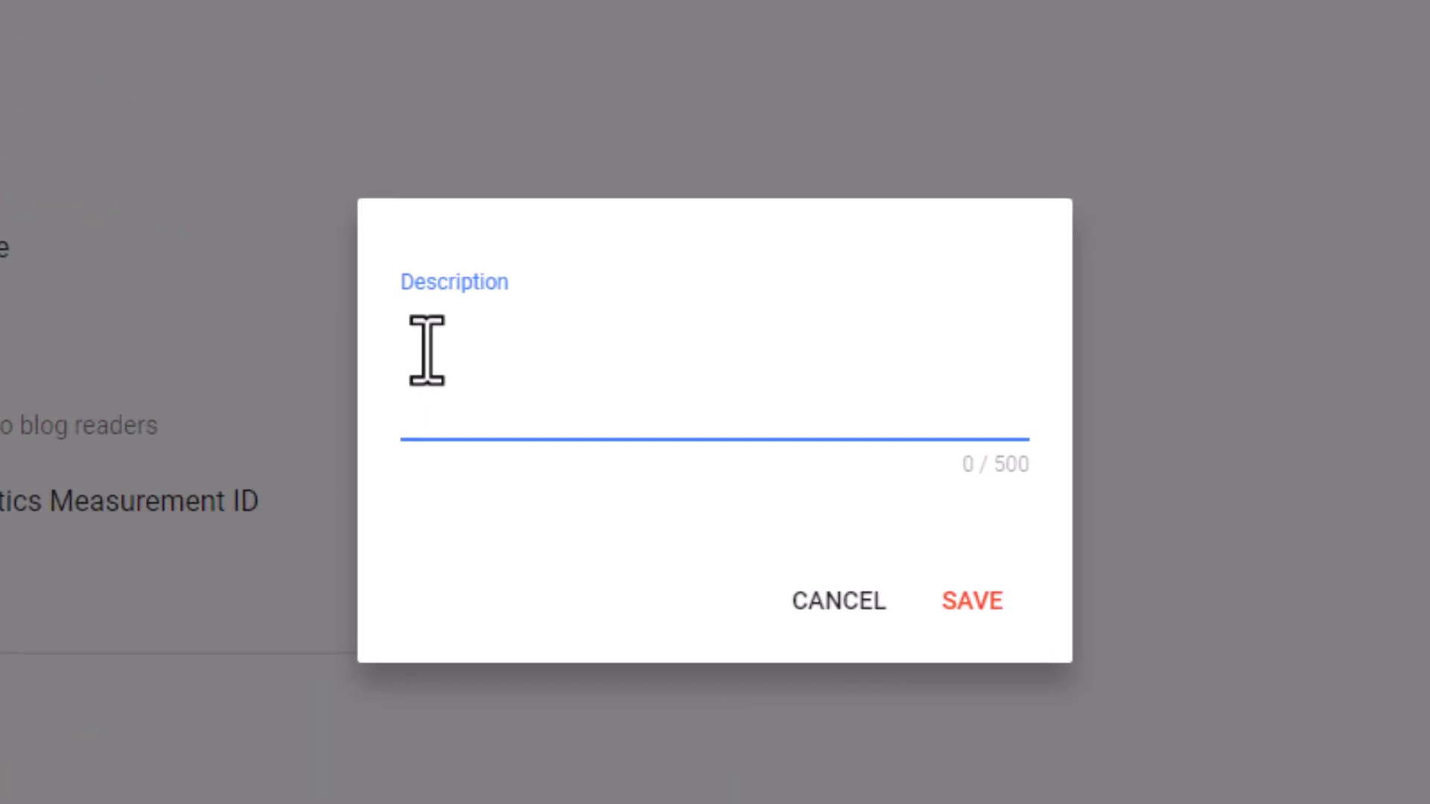
right_click(436, 350)
left_click(549, 617)
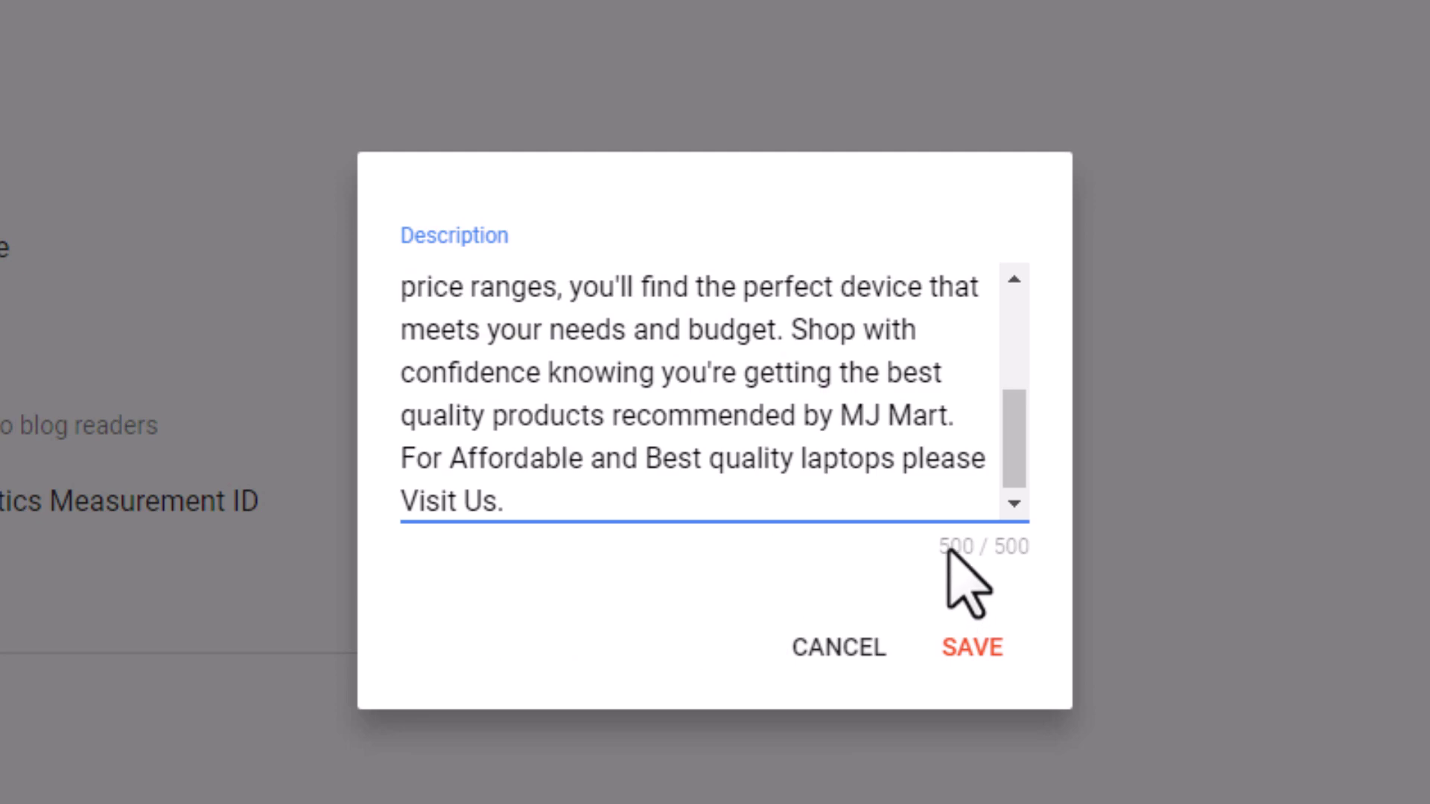
Review the pasted description's keywords, such as the laptop brands and price ranges, and save the description
left_click_drag(1010, 453, 1011, 373)
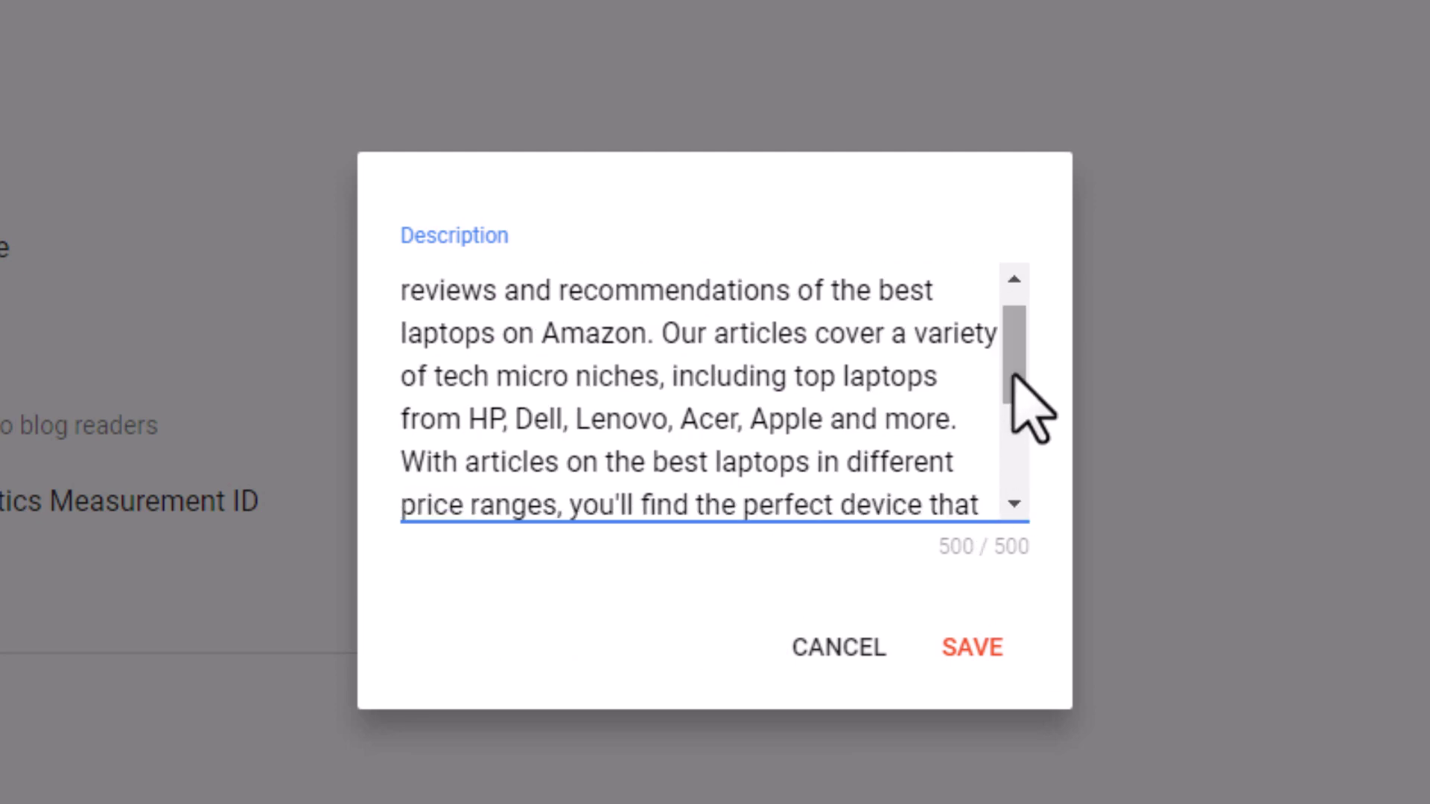
left_click_drag(542, 333, 647, 334)
left_click(827, 362)
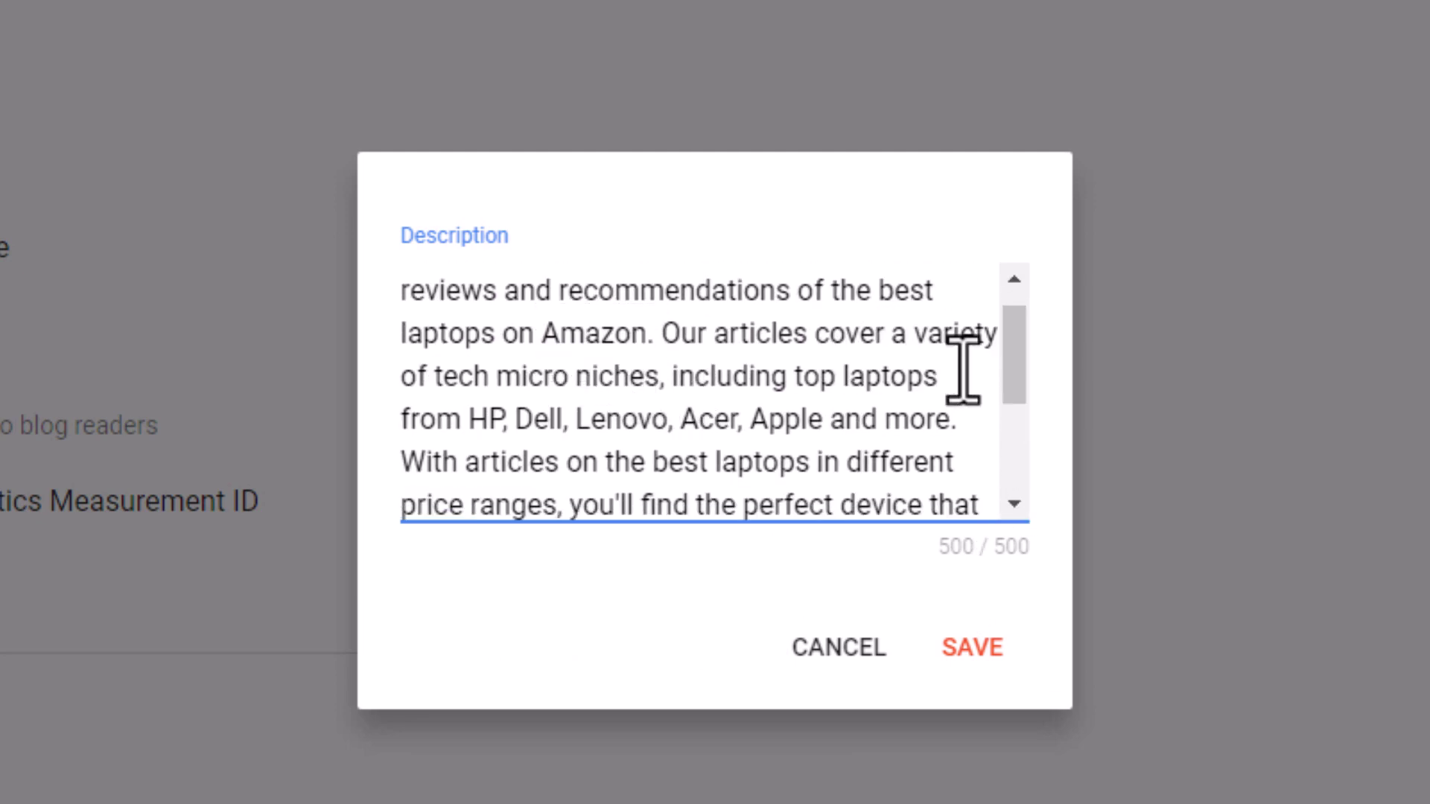
left_click_drag(1014, 392, 1015, 405)
left_click(666, 301)
left_click_drag(683, 313, 568, 476)
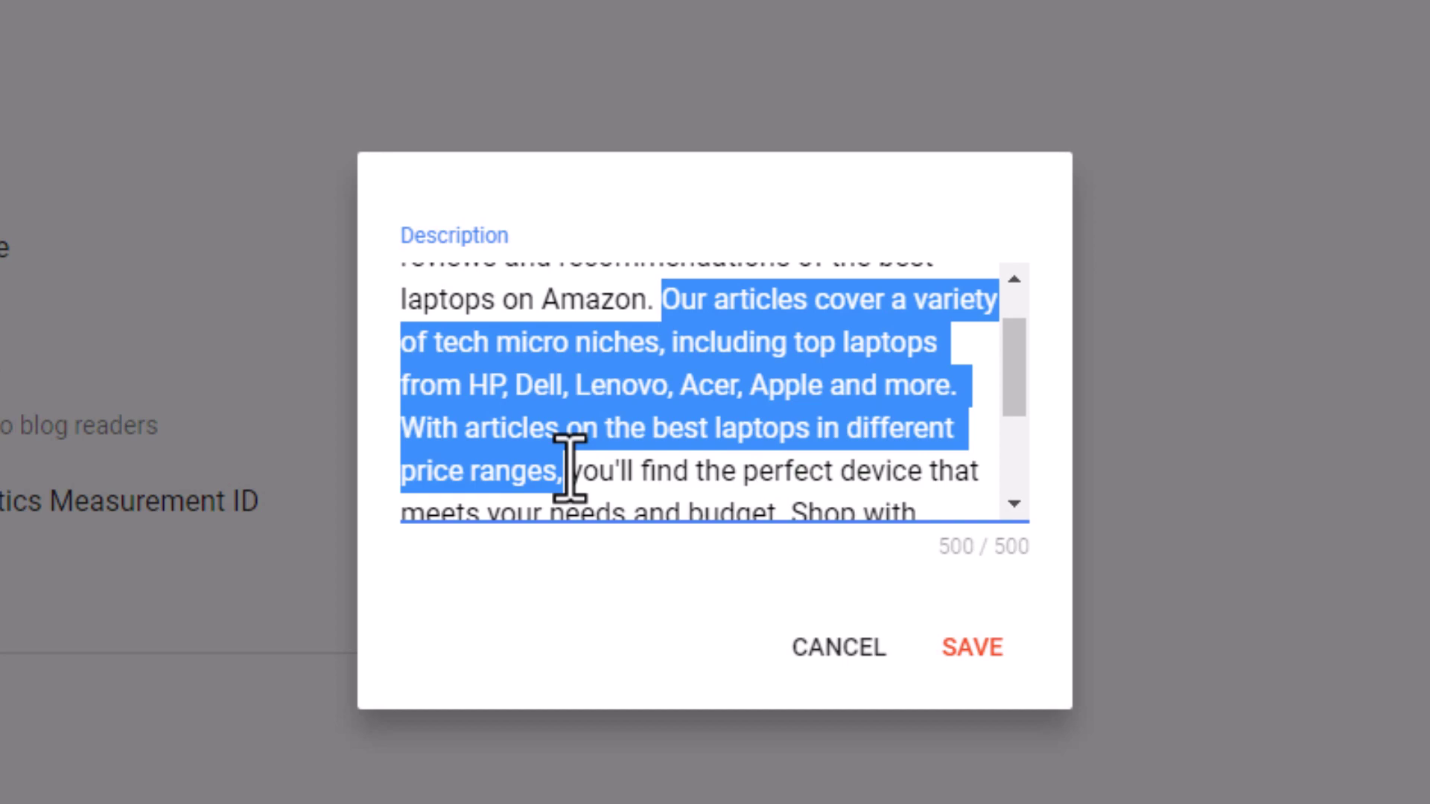
left_click(760, 436)
left_click_drag(1011, 388, 1020, 482)
left_click_drag(647, 456, 955, 455)
left_click(708, 485)
left_click_drag(450, 454, 589, 461)
left_click(644, 477)
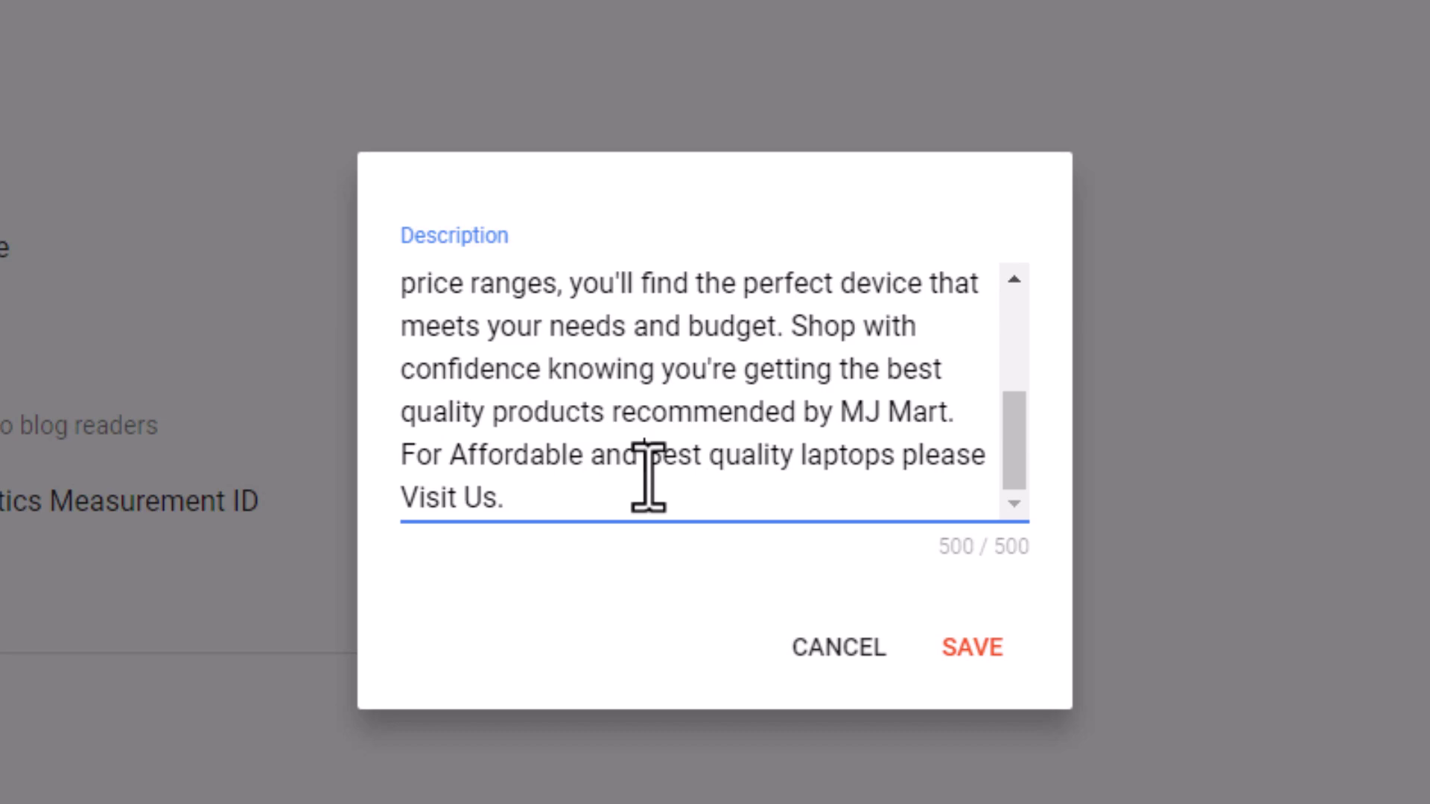
left_click(973, 645)
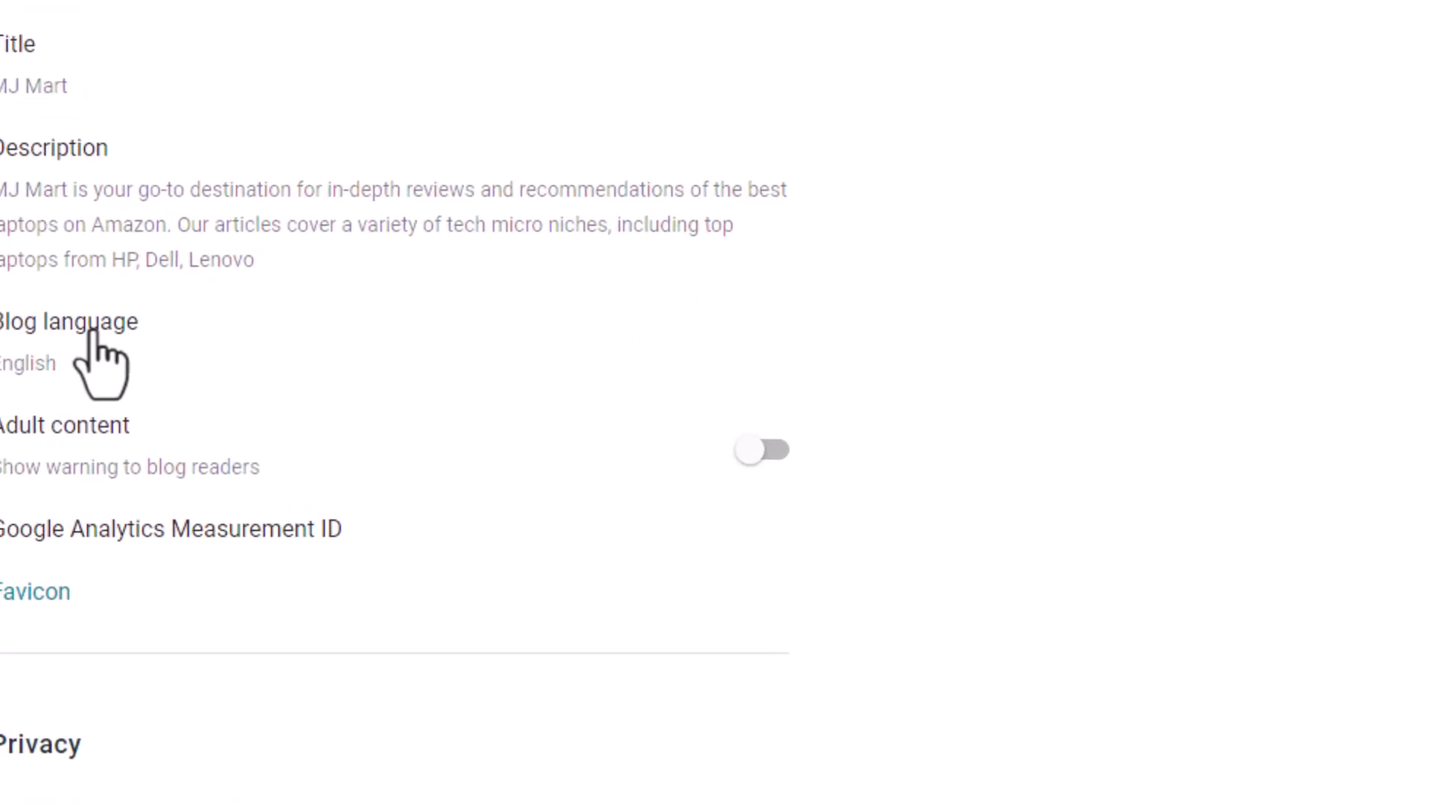
Set the blog language to English (United Kingdom) and save it
left_click(54, 319)
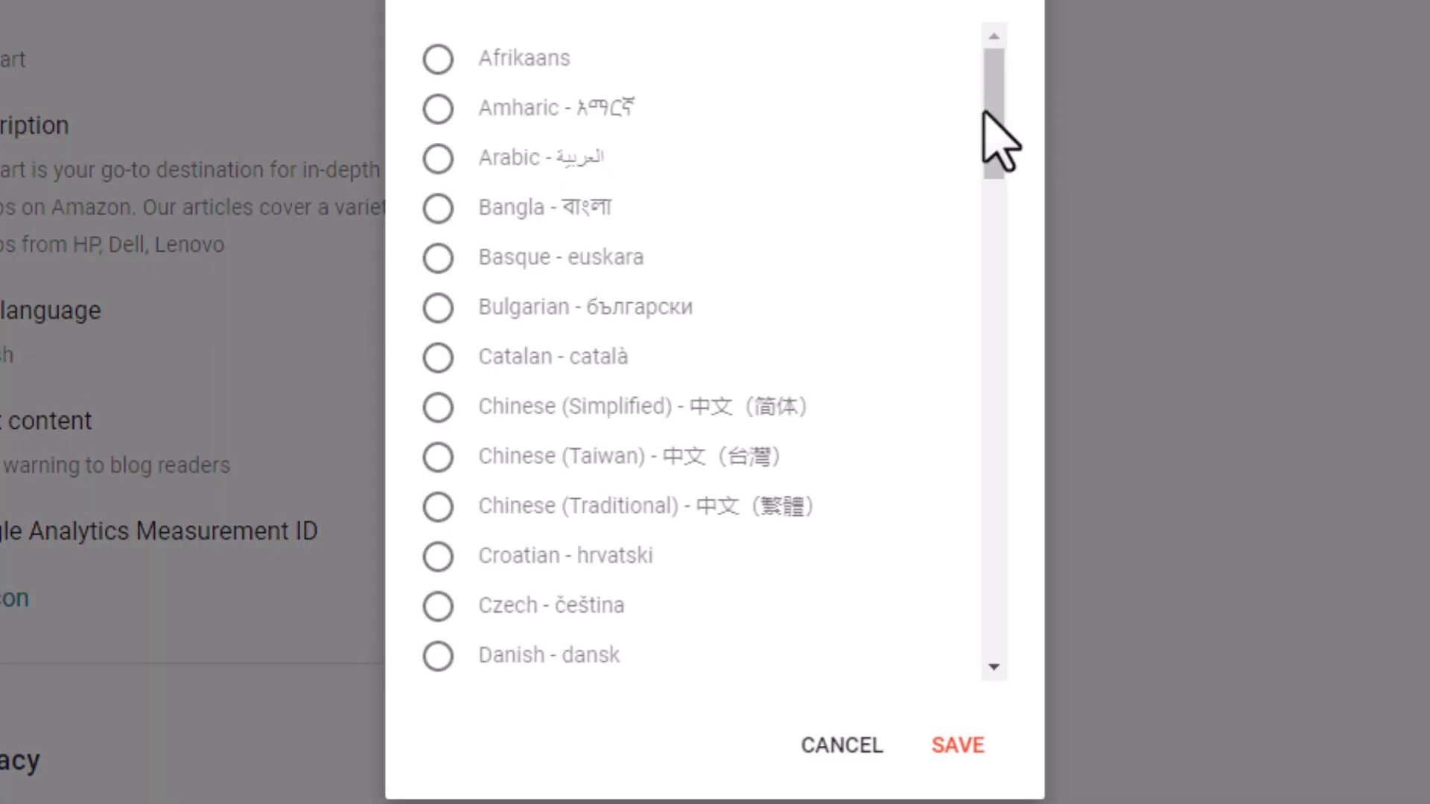
left_click_drag(1017, 145, 1015, 268)
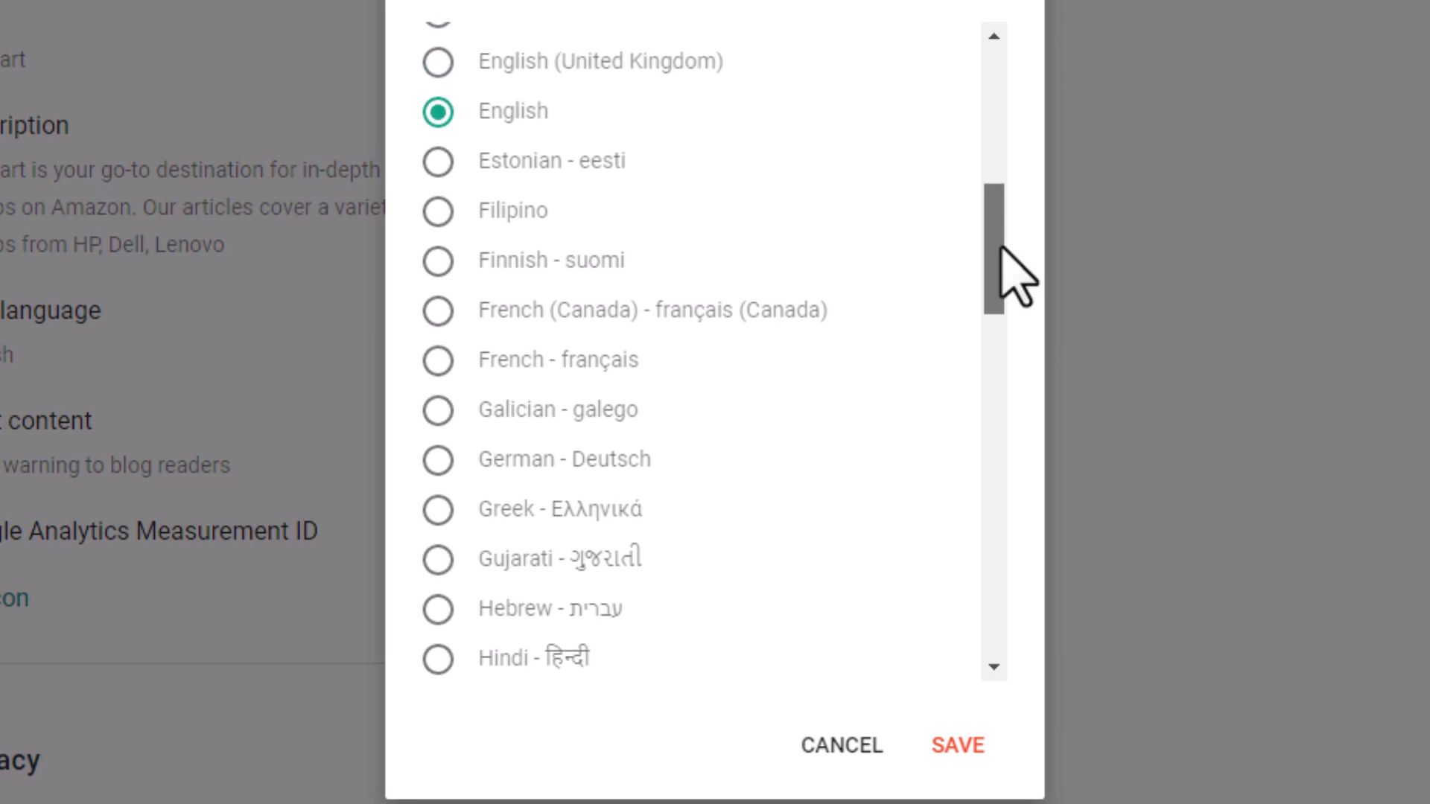
left_click(438, 63)
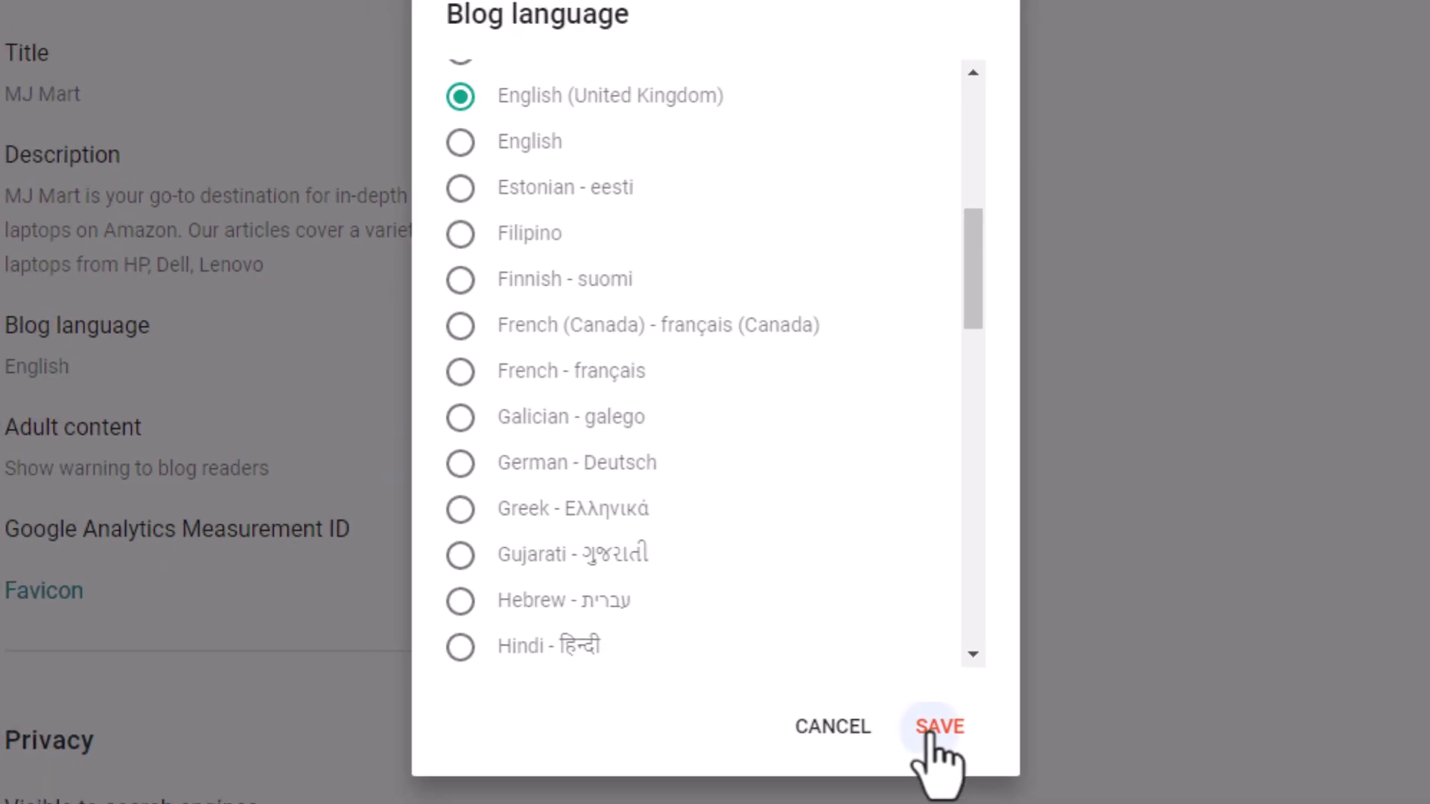
left_click(927, 734)
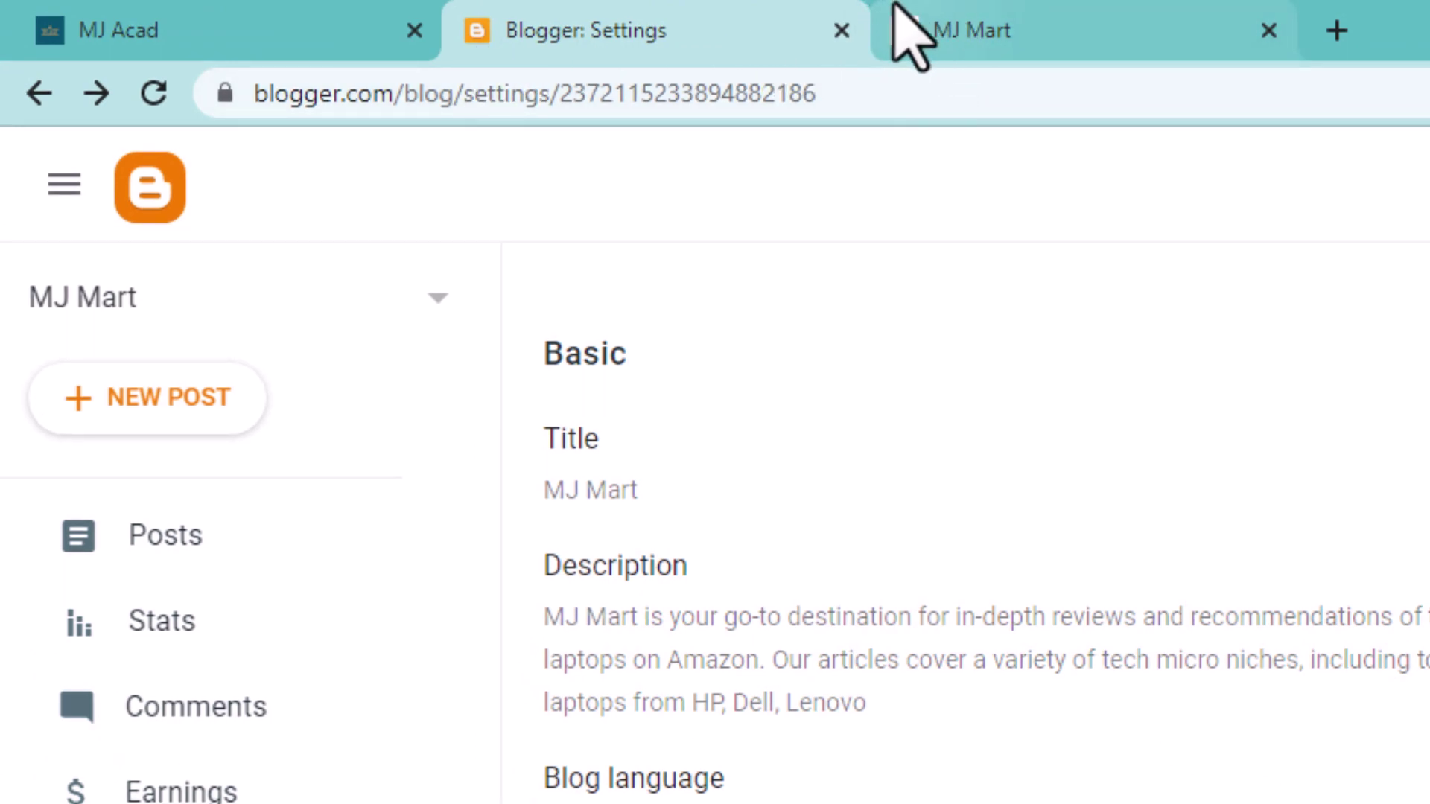
Examine the favicons on the blog tabs and the Privacy and Publishing sections of the blog settings
mouse_move(907, 60)
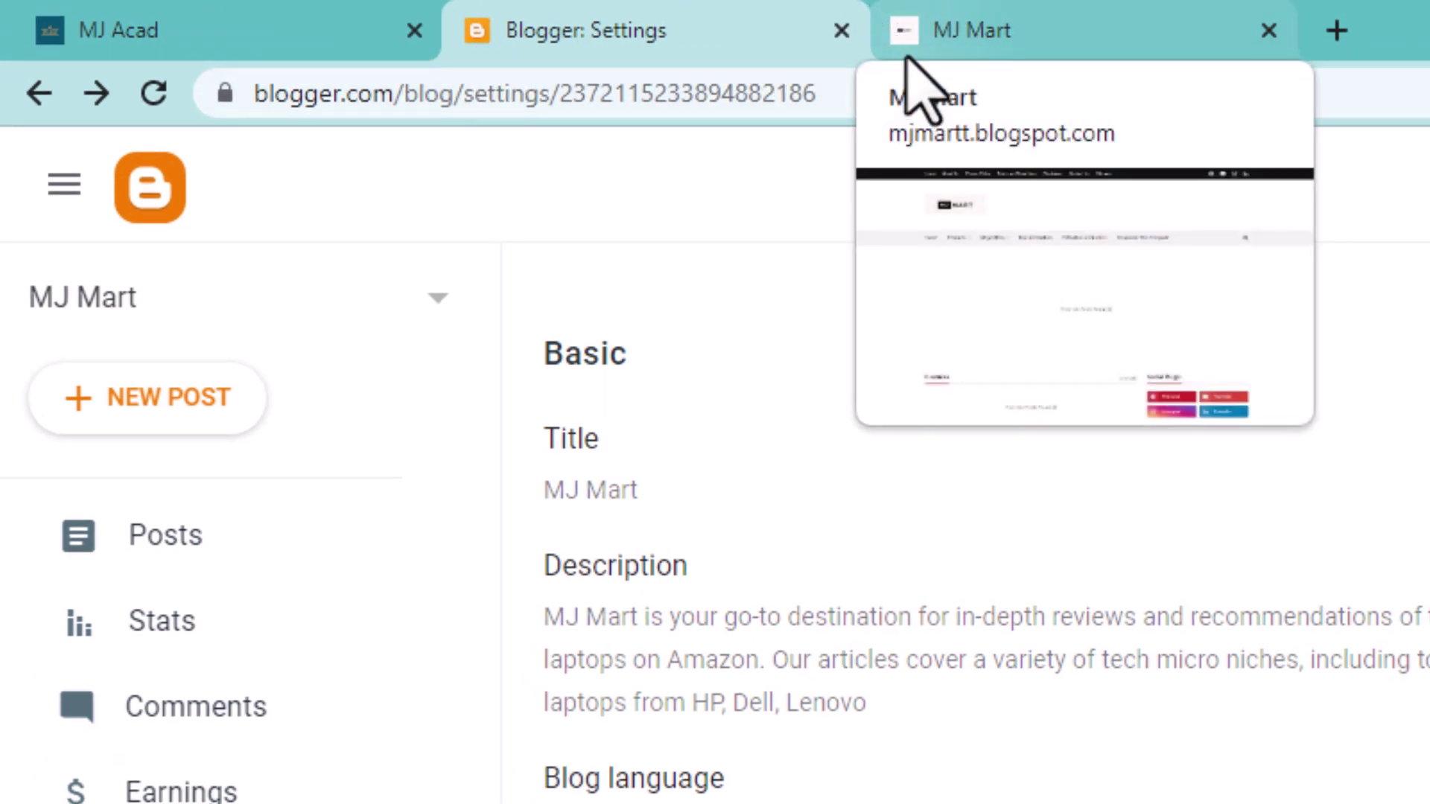
mouse_move(46, 49)
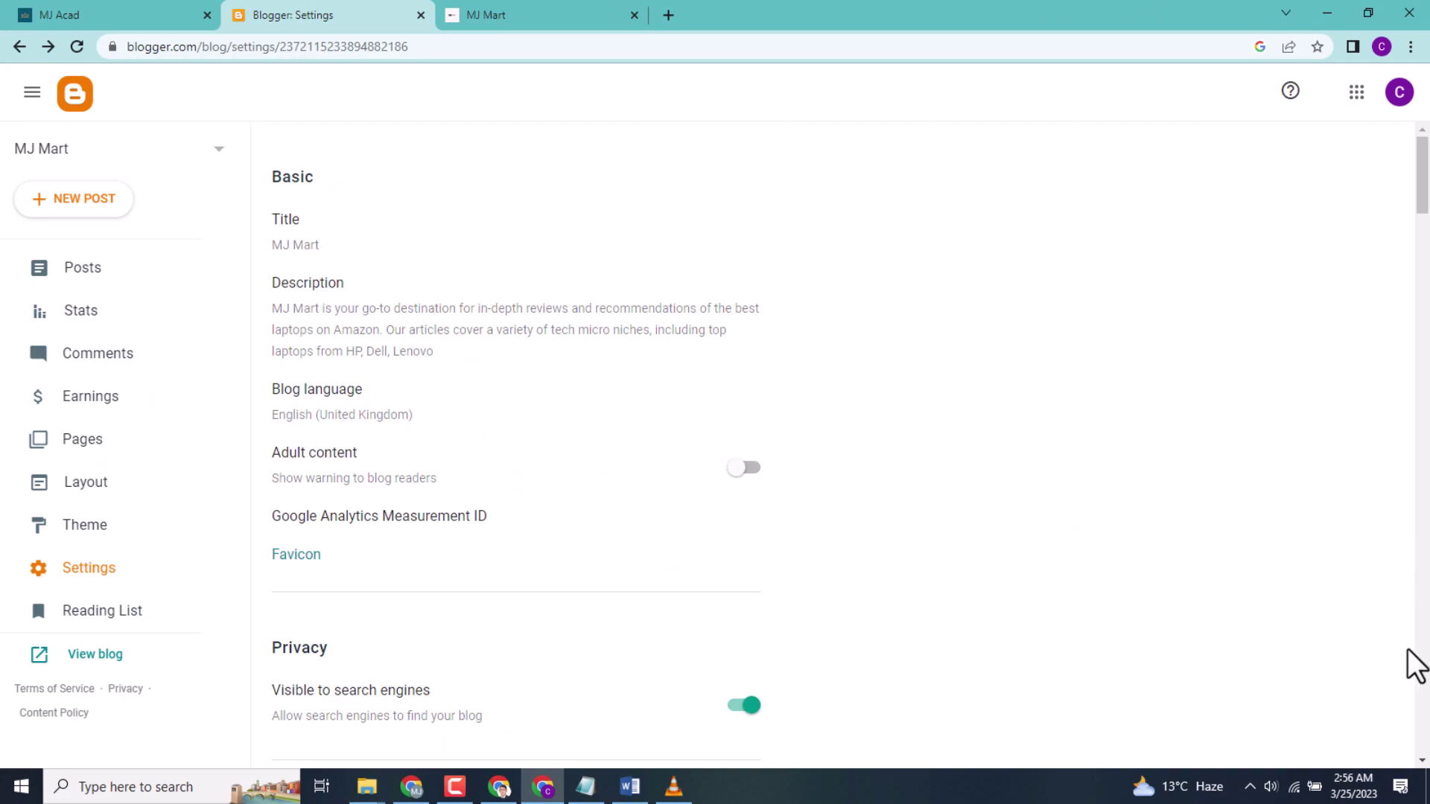
scroll(1422, 774, "down", 2)
scroll(1423, 766, "down", 4)
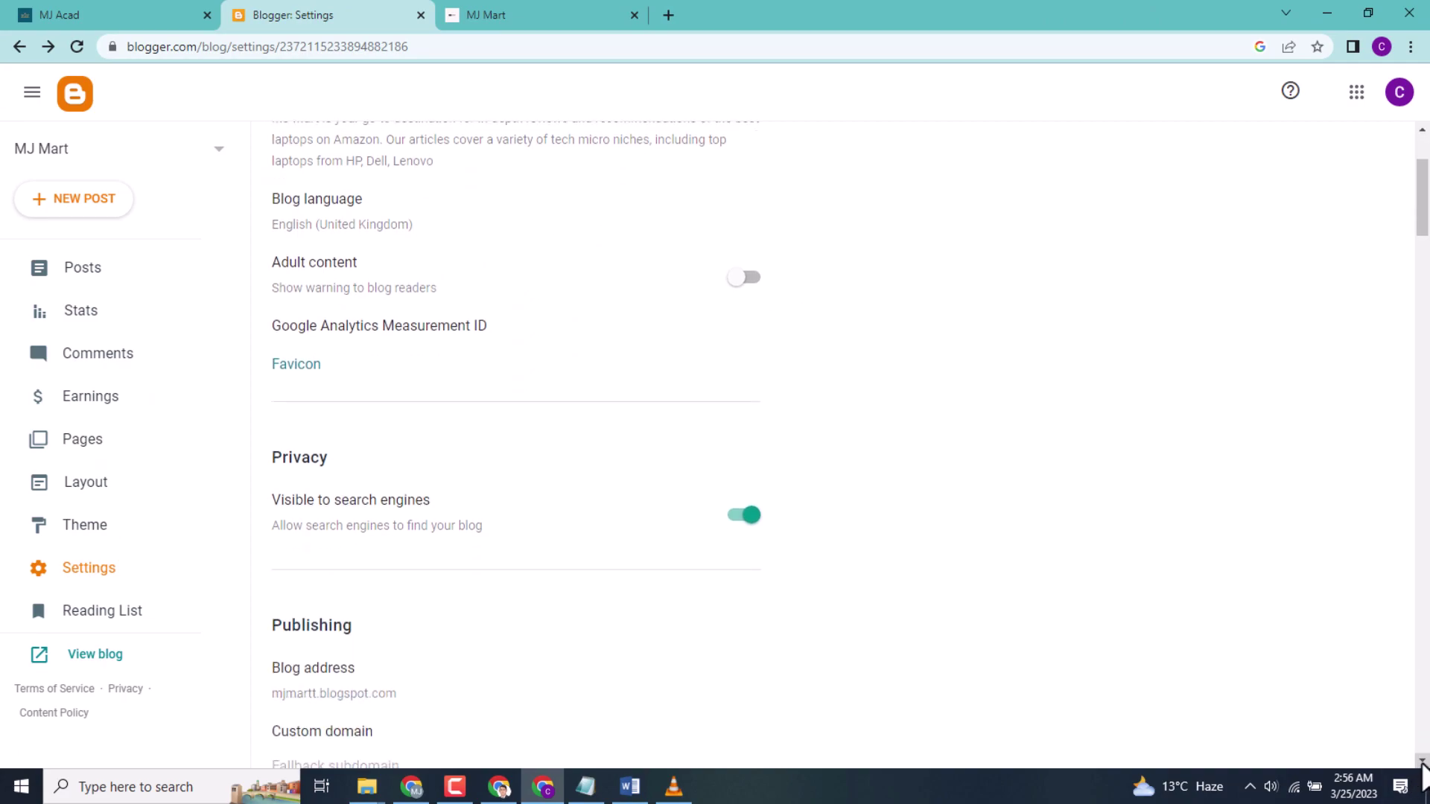
left_click_drag(267, 195, 335, 196)
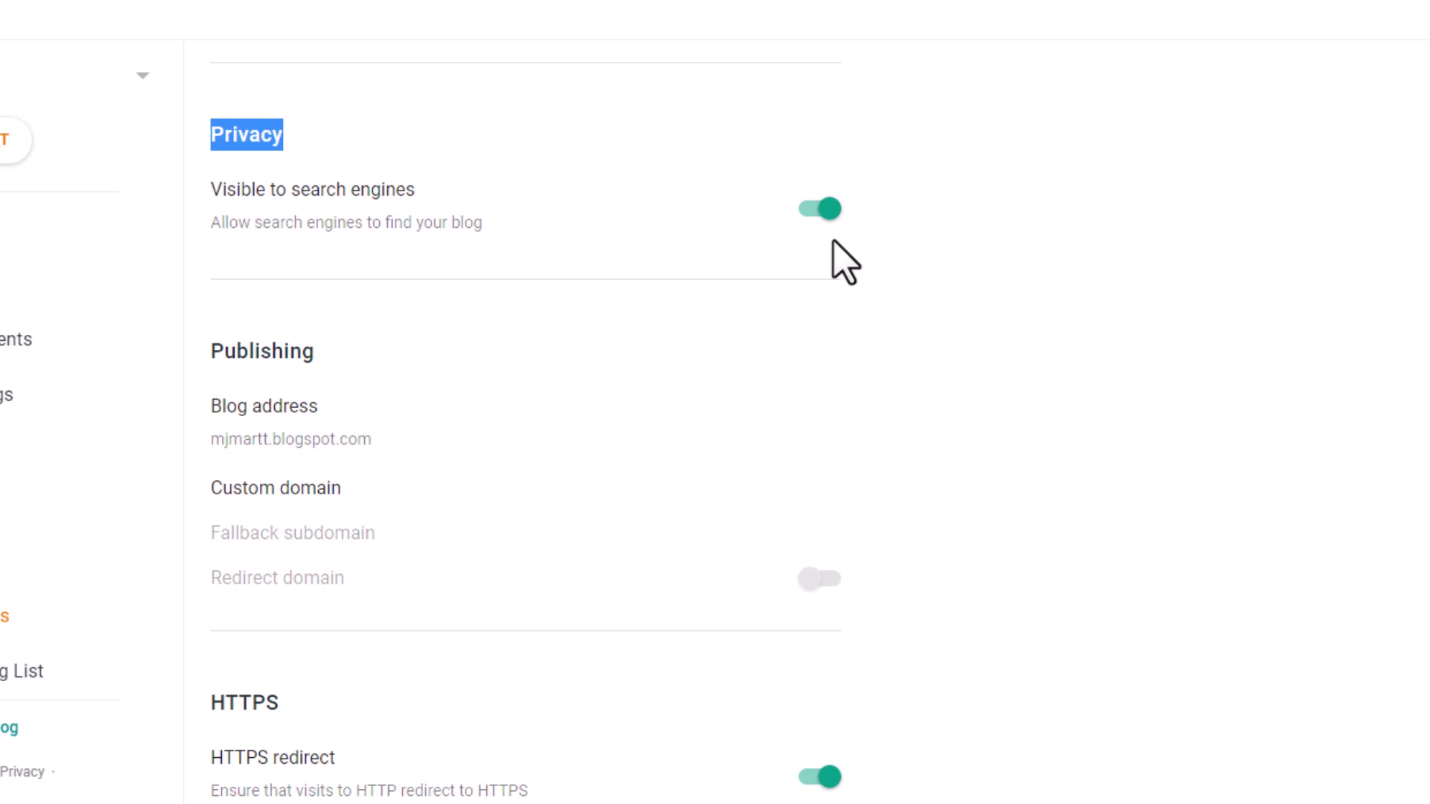
left_click(306, 364)
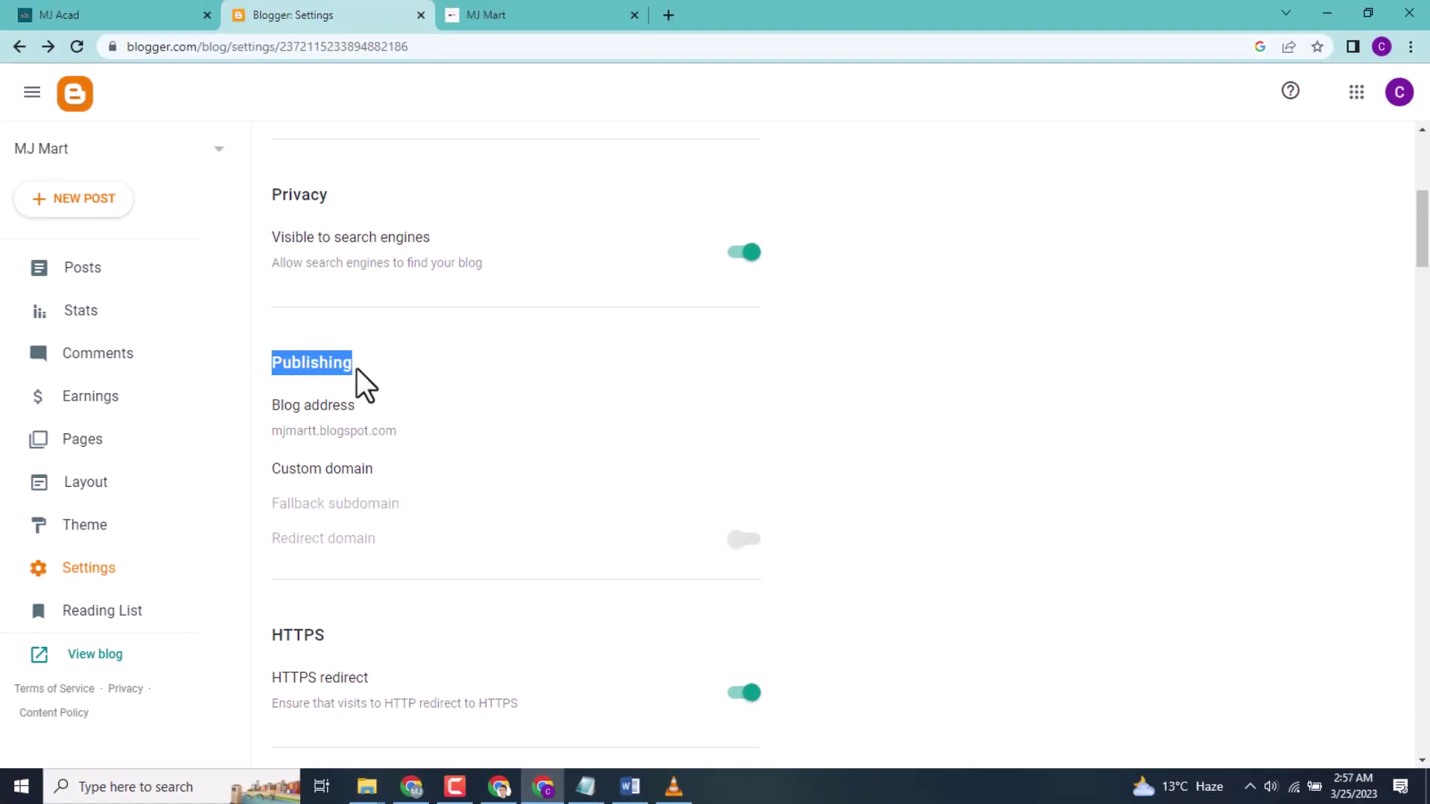
left_click(356, 367)
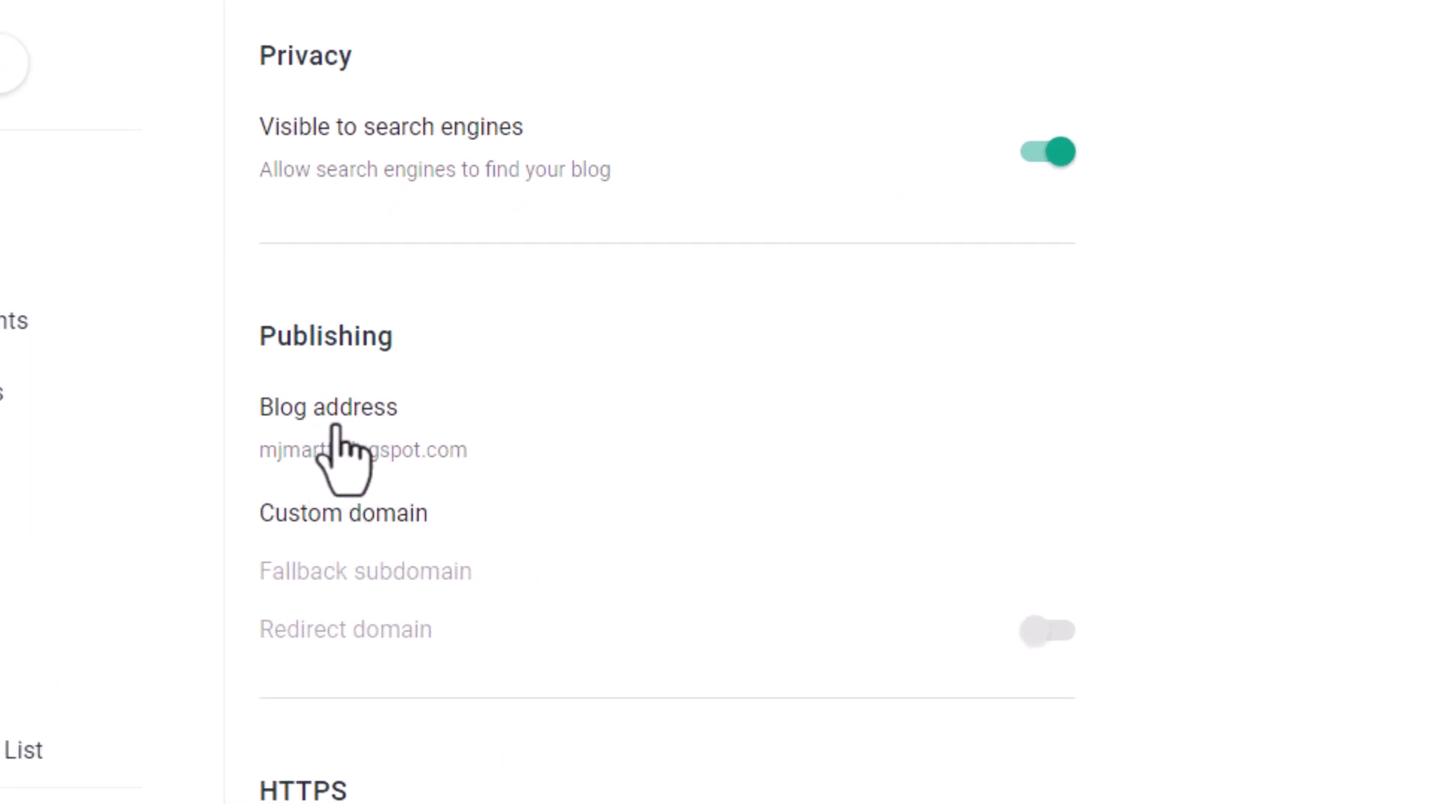
Save mjmartt as the blog's blogspot.com address and review the HTTPS redirect setting
left_click(347, 445)
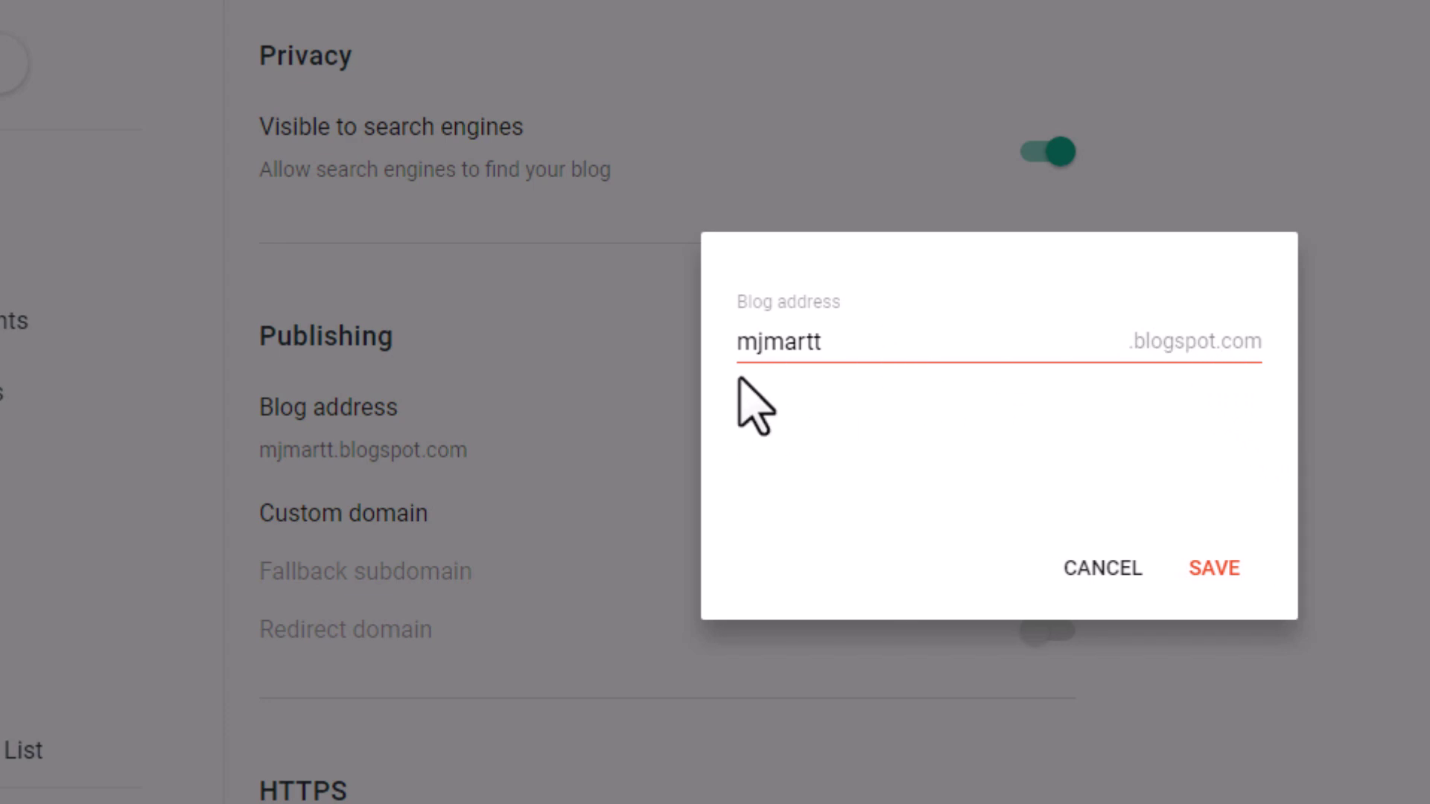
left_click(1215, 569)
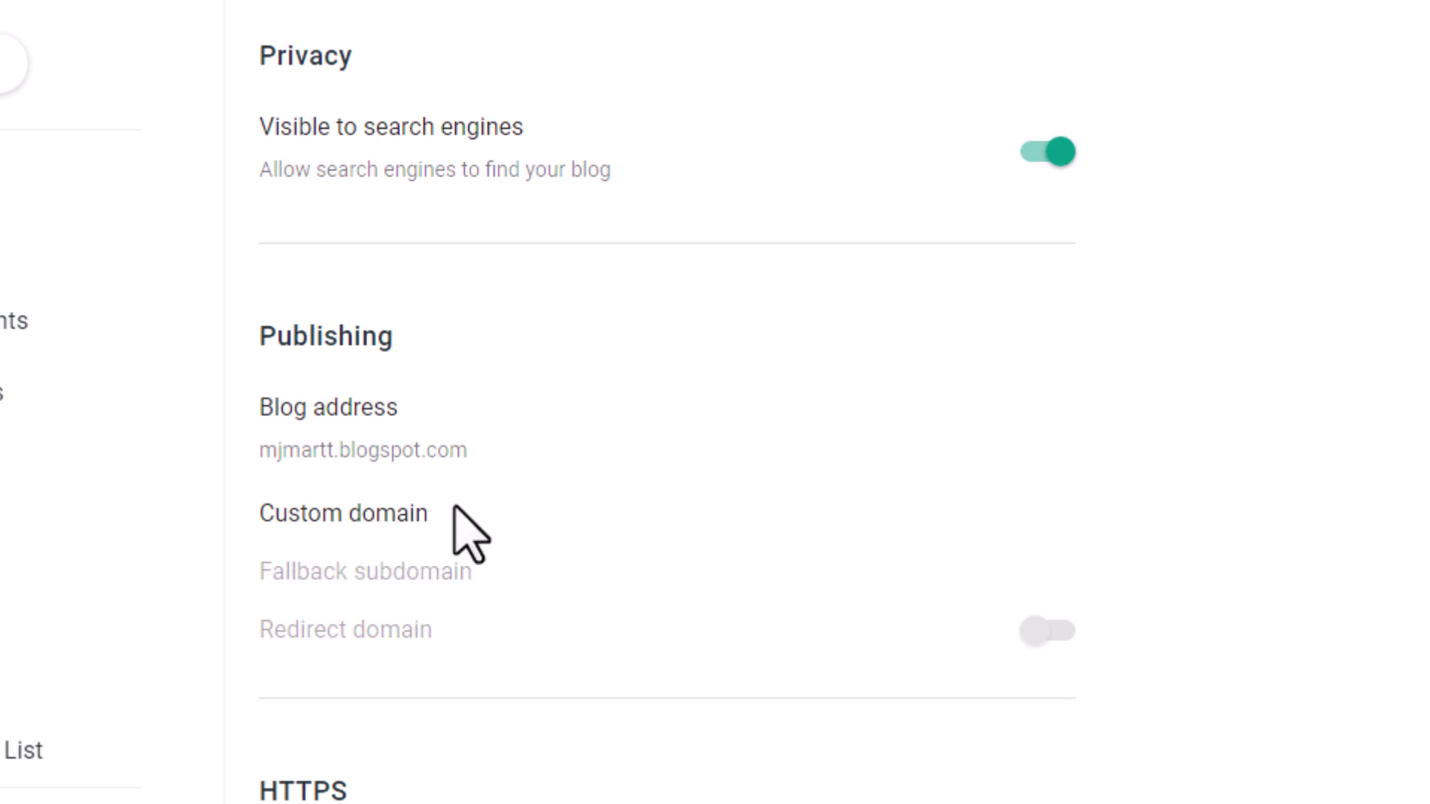
scroll(670, 402, "down", 1)
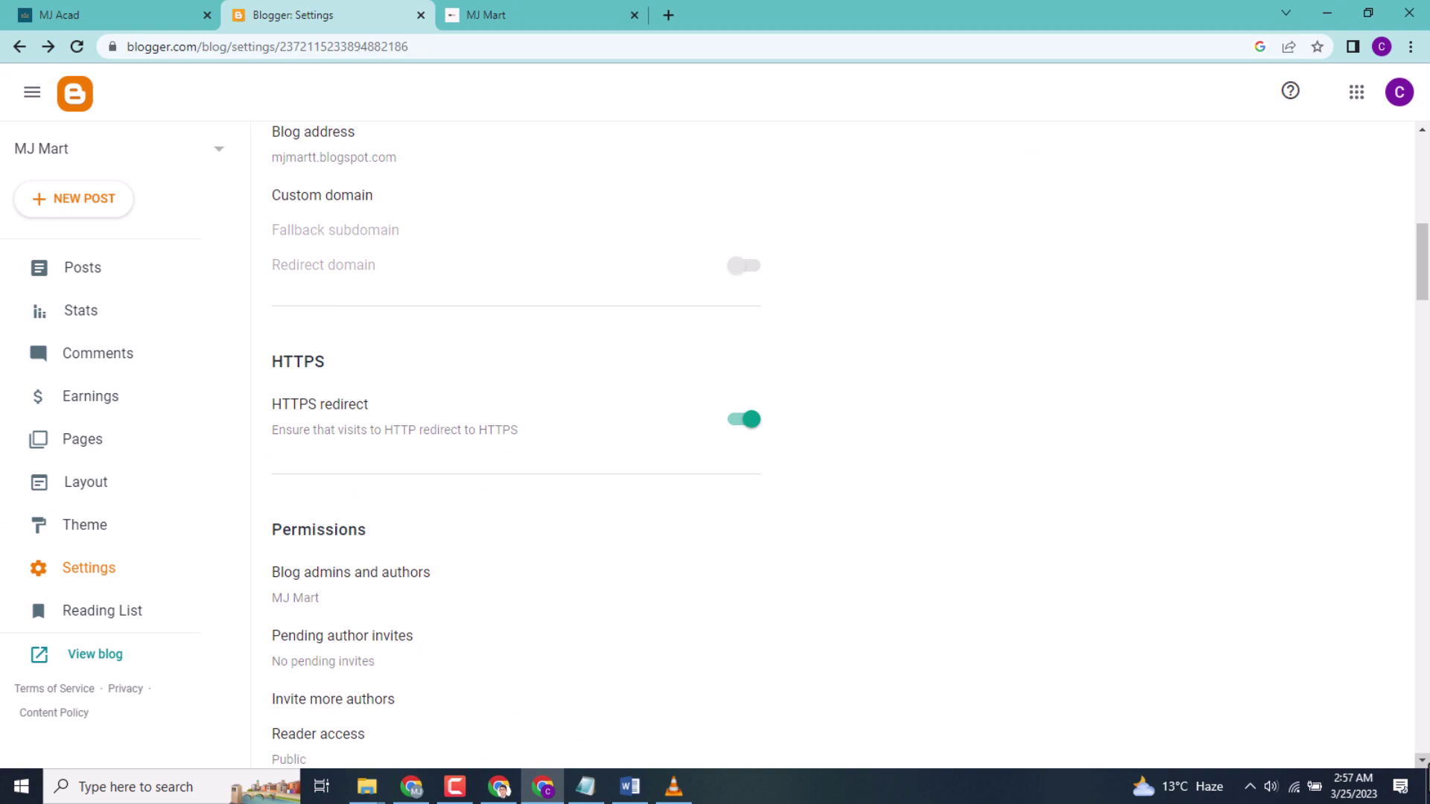
scroll(849, 446, "down", 1)
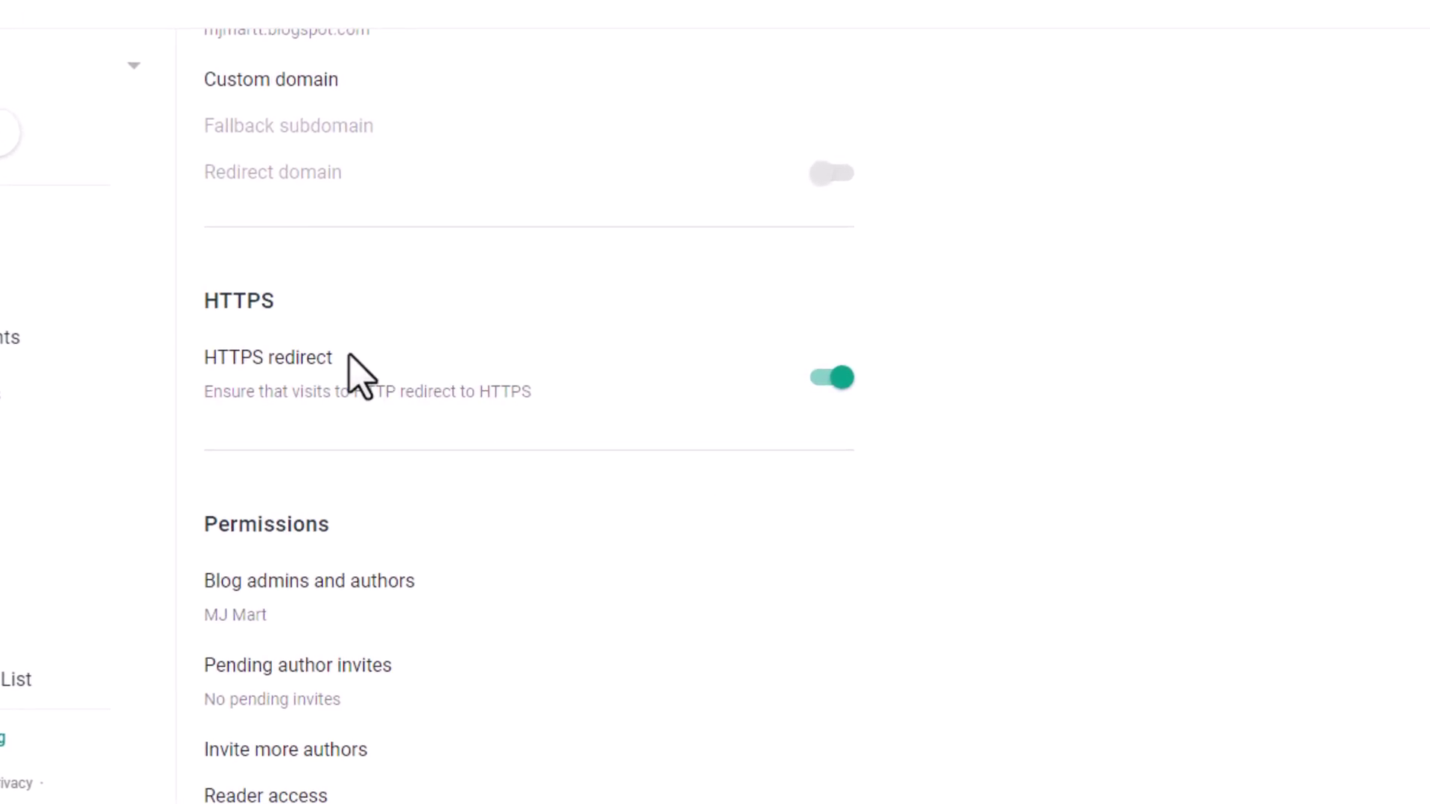
left_click_drag(203, 301, 280, 302)
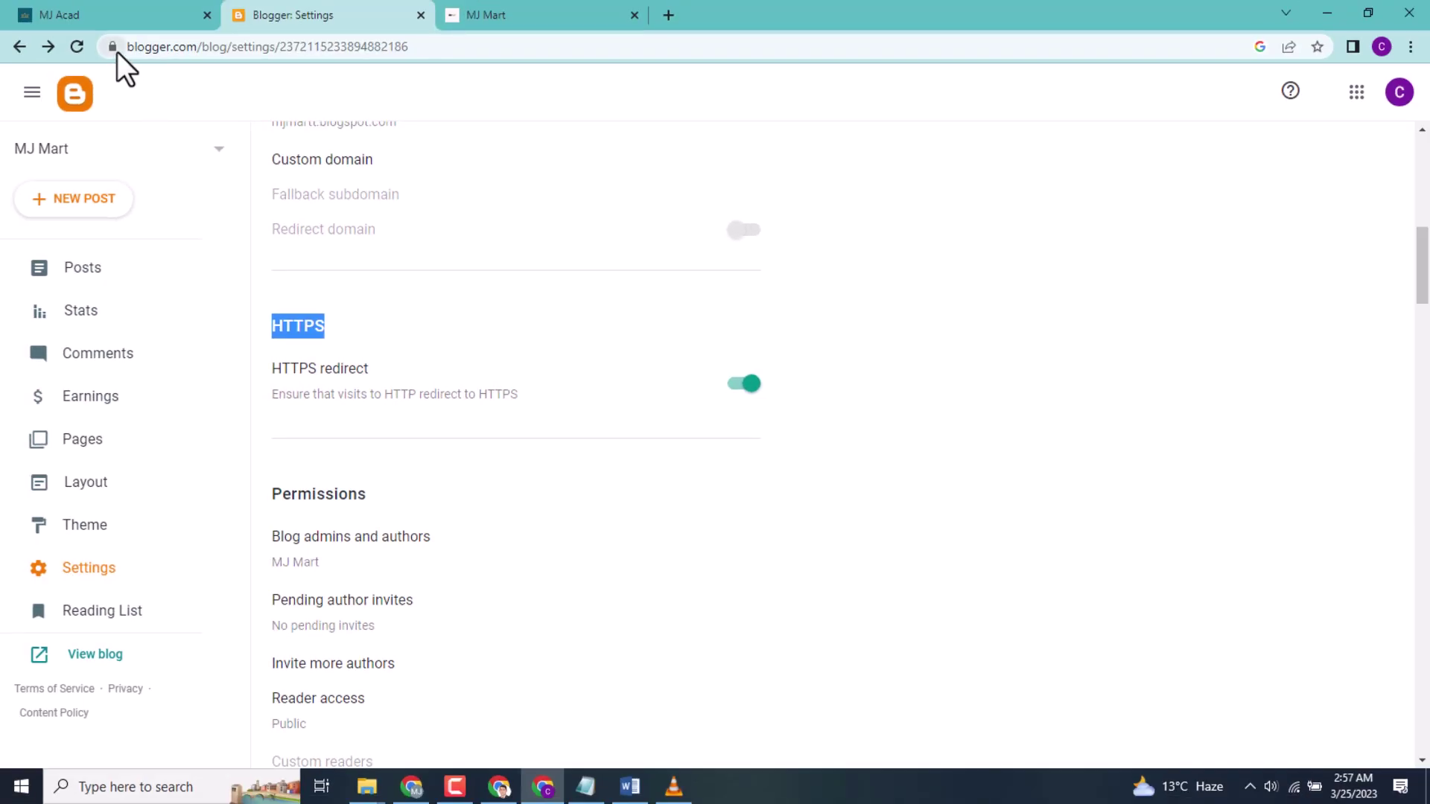
Check the browser's site security information for the Blogger settings page and for the MJ Mart blog
left_click(118, 52)
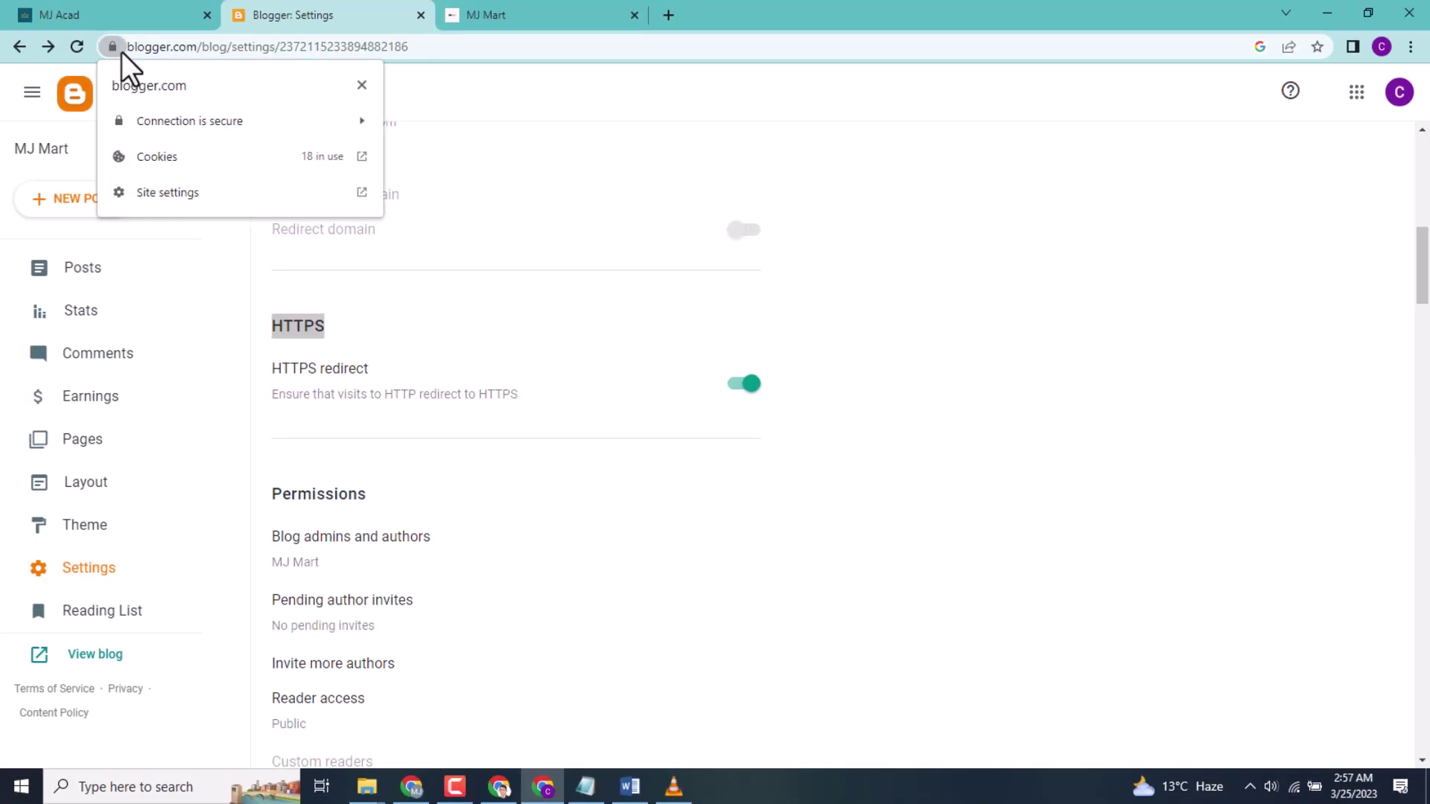
left_click(122, 52)
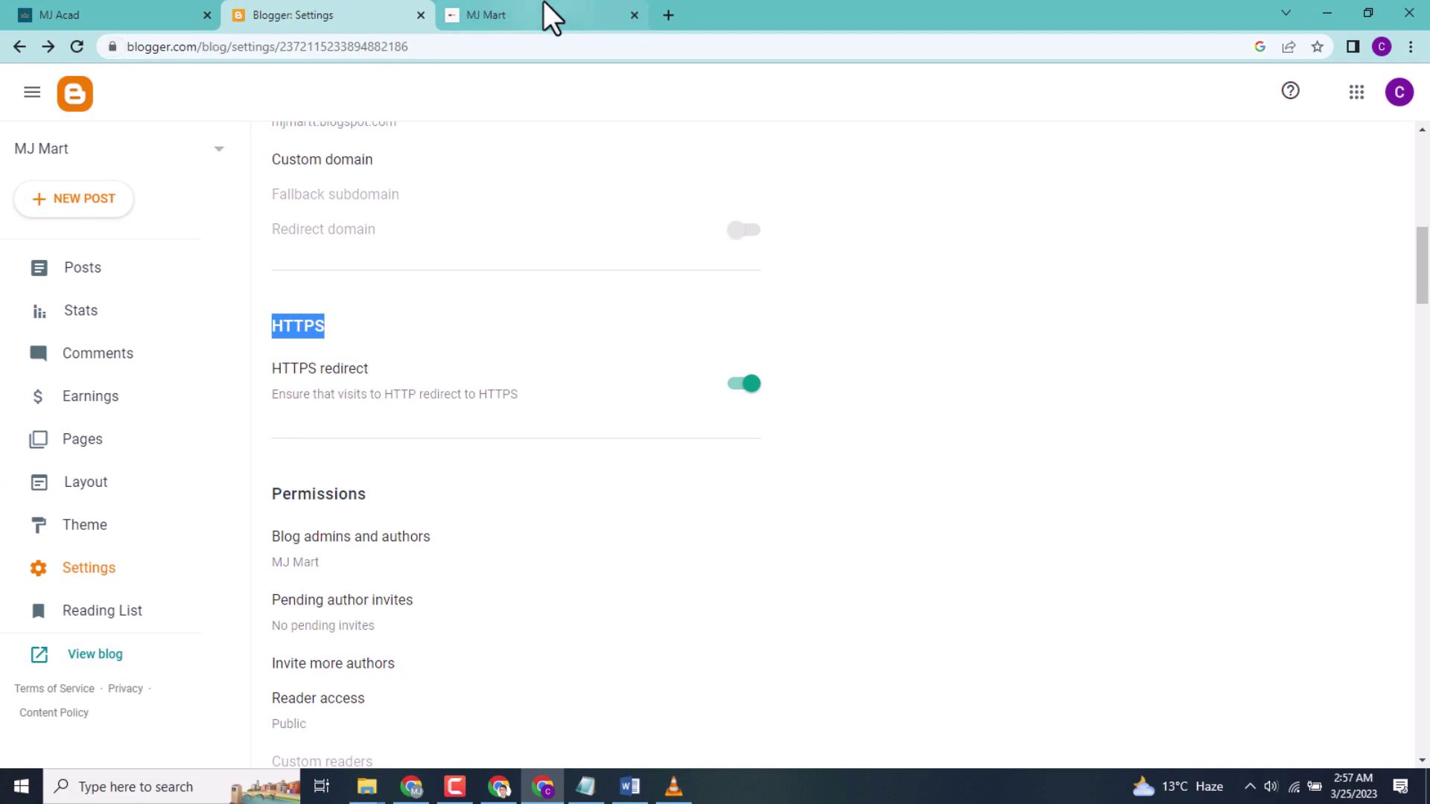
left_click(542, 5)
left_click(112, 47)
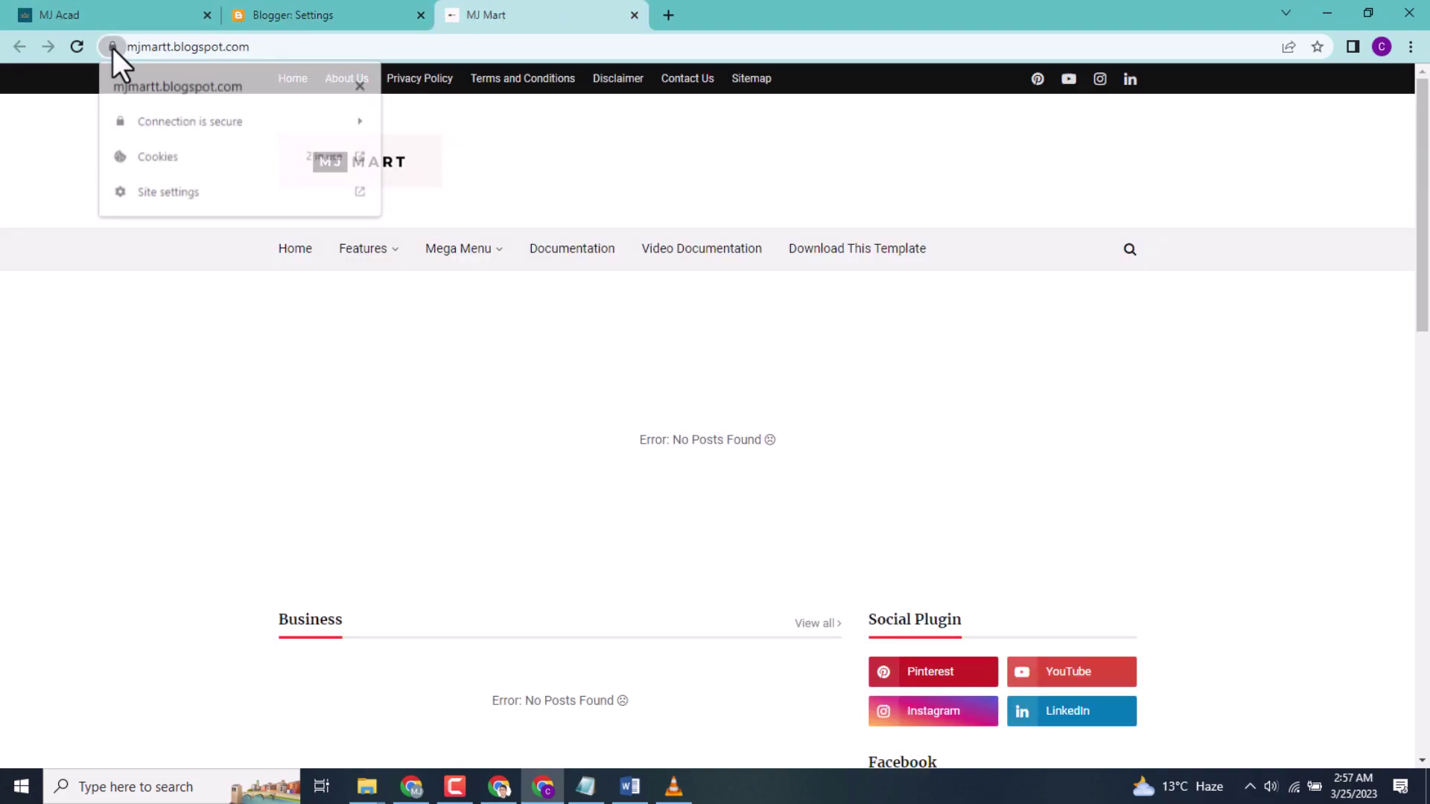
left_click(113, 51)
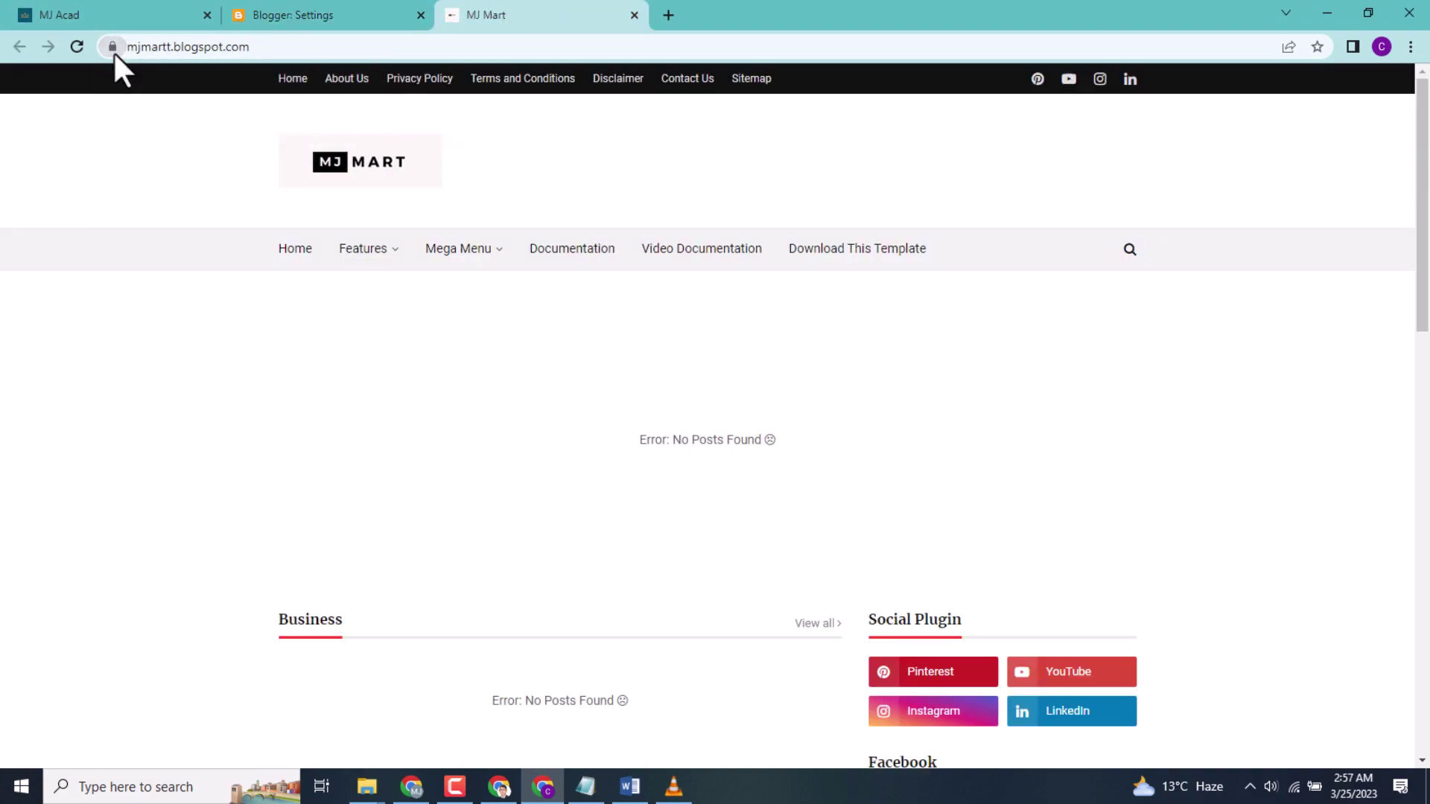
Return to the Blogger settings and view the blog admins and authors and the author invitation form, cancelling both
left_click(319, 4)
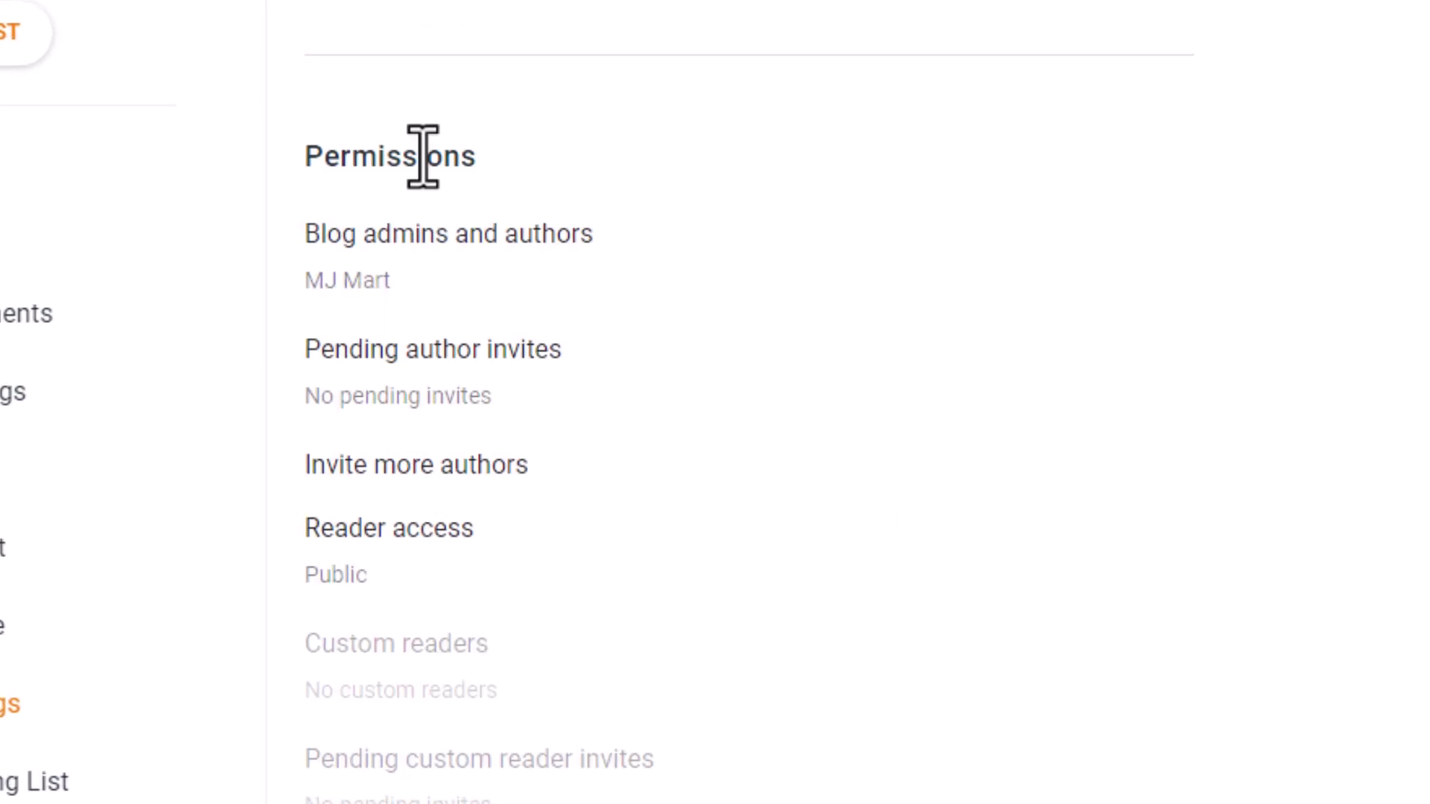
left_click_drag(308, 156, 476, 169)
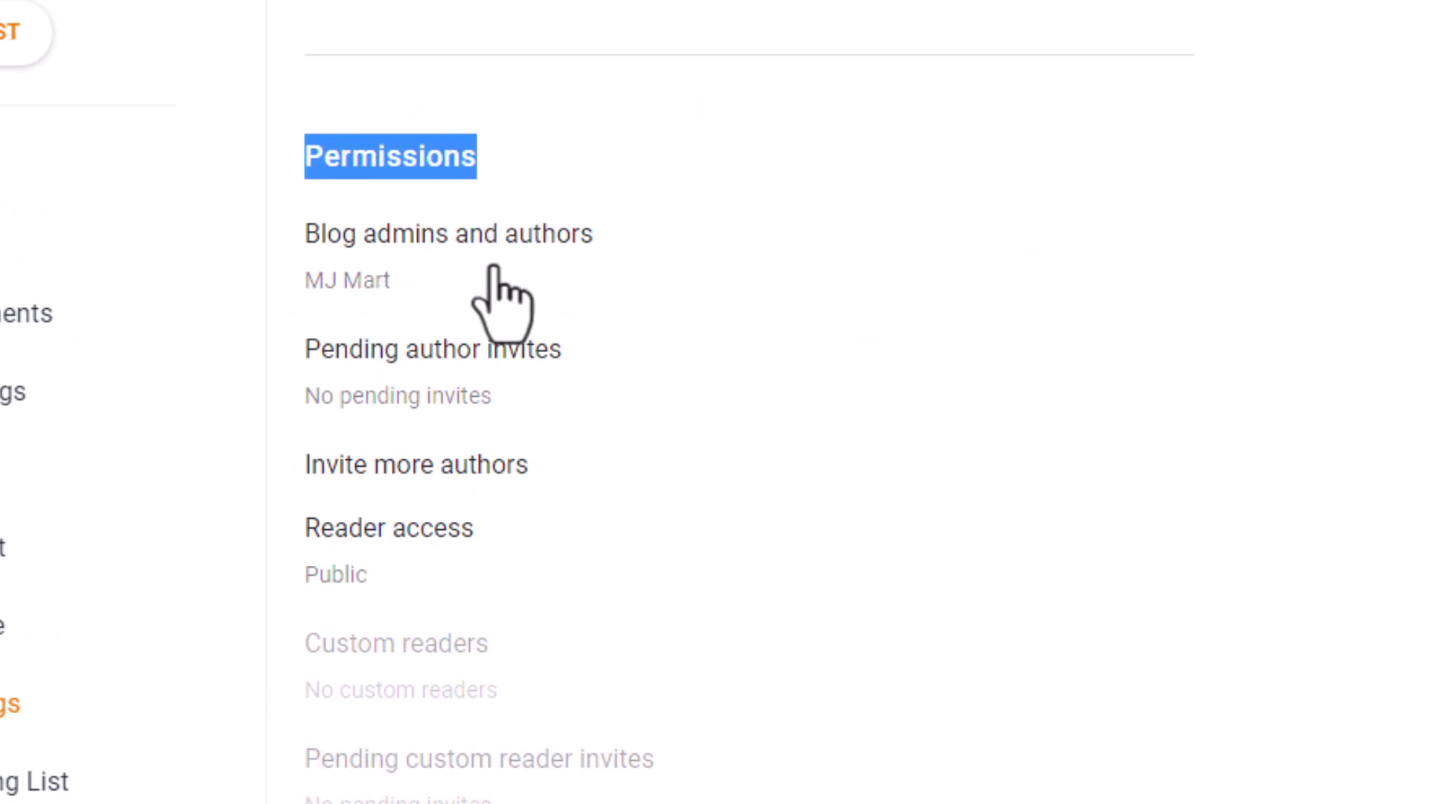
left_click(423, 271)
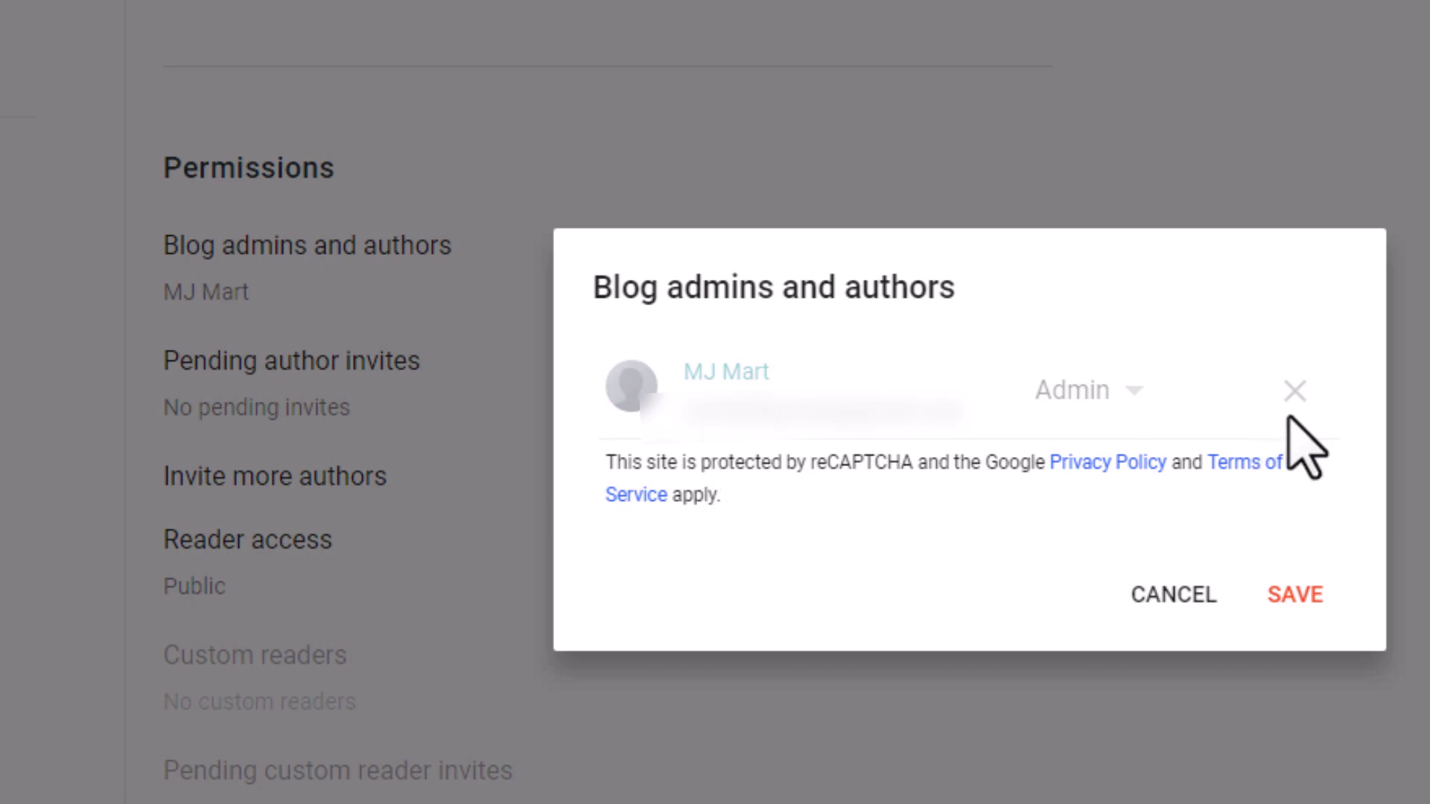
left_click(1173, 594)
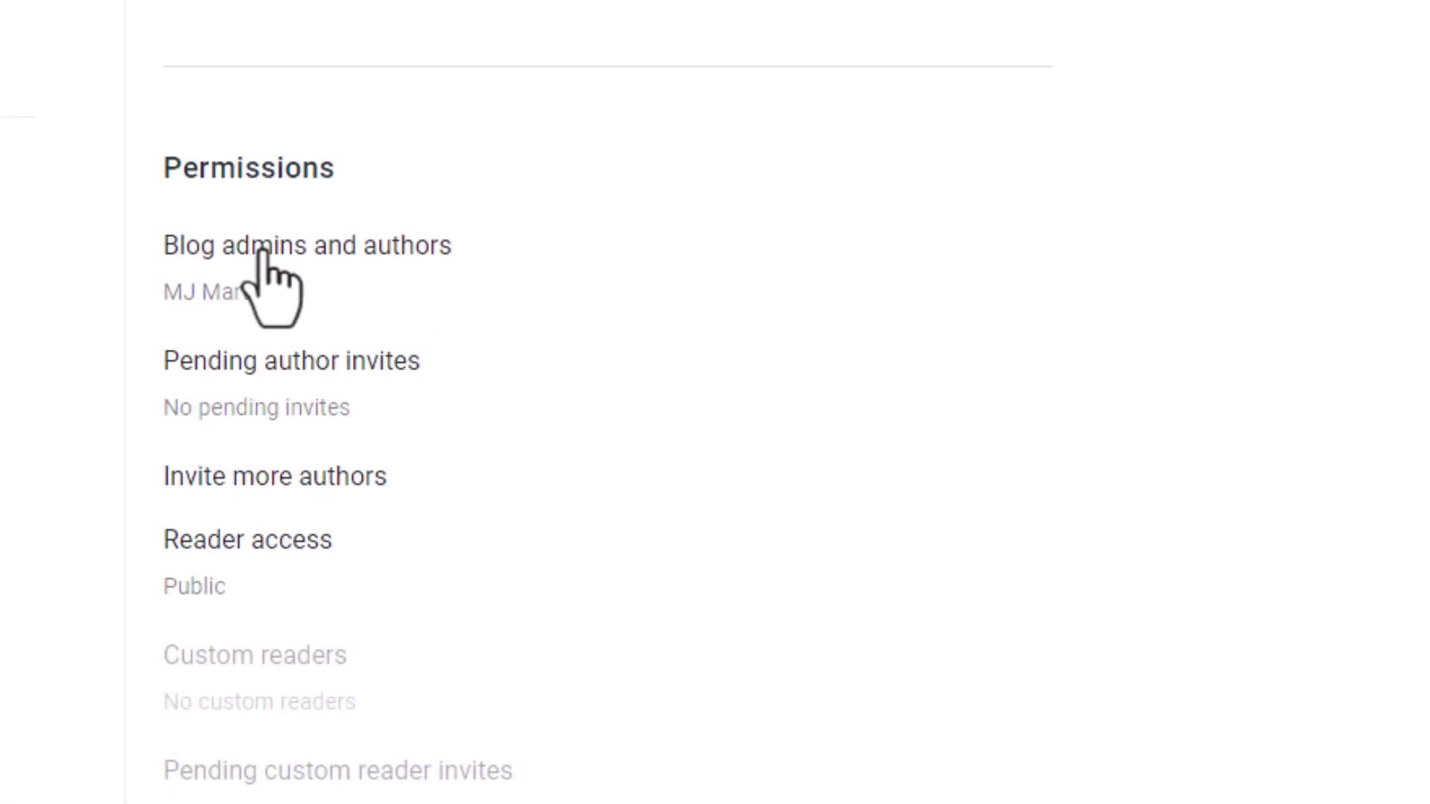
left_click(265, 484)
left_click(660, 399)
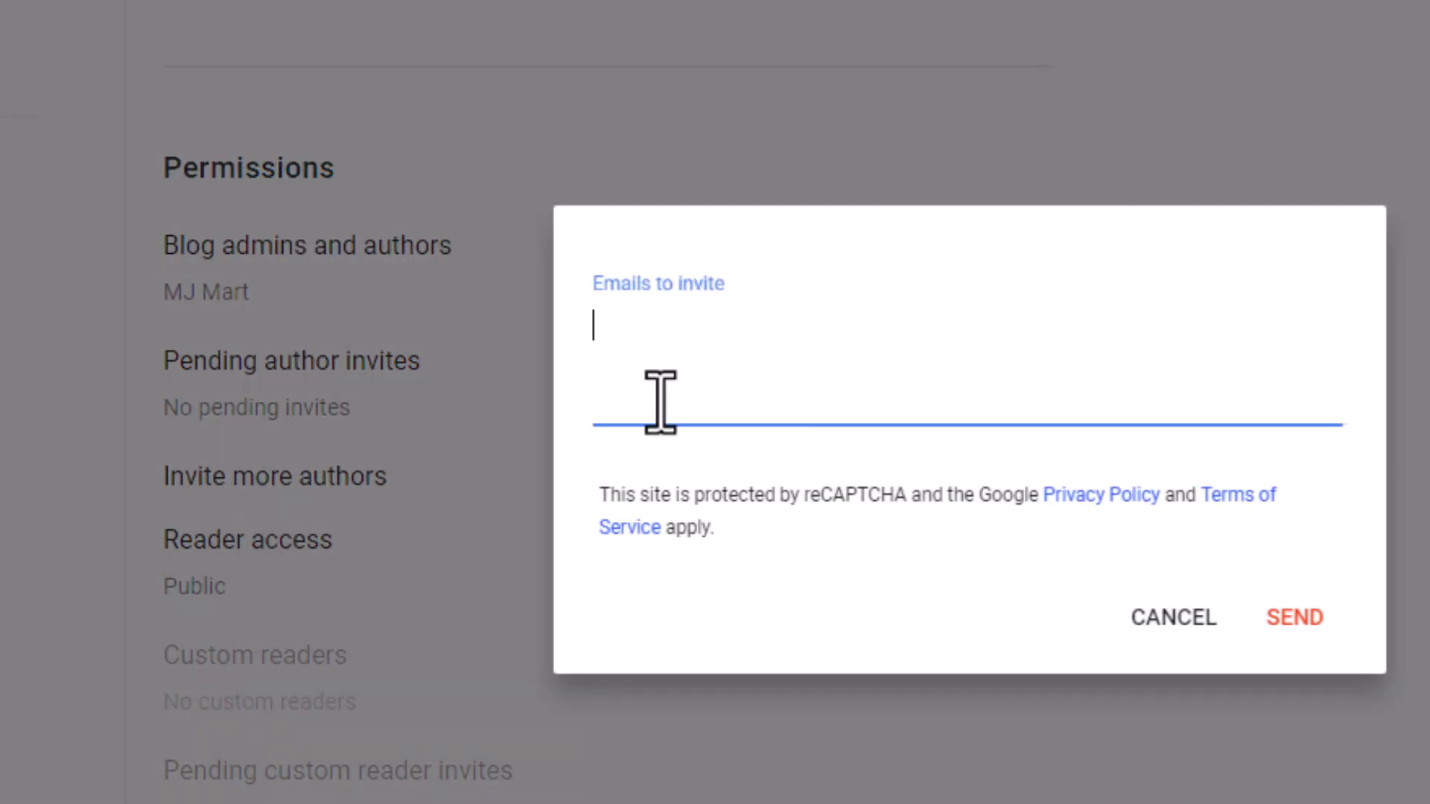
left_click(1168, 618)
Save the blog's reader access as Public
left_click(274, 555)
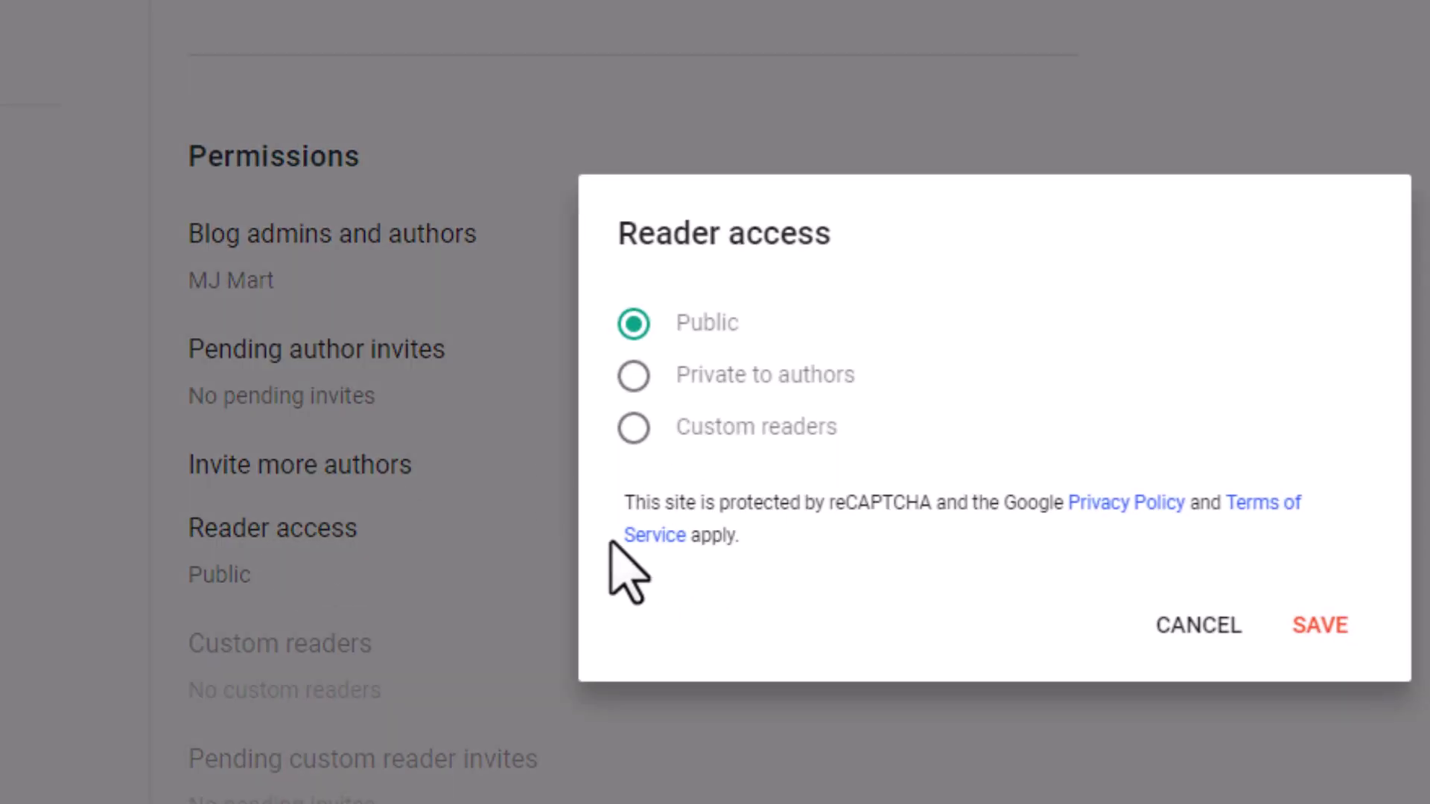
left_click(1317, 639)
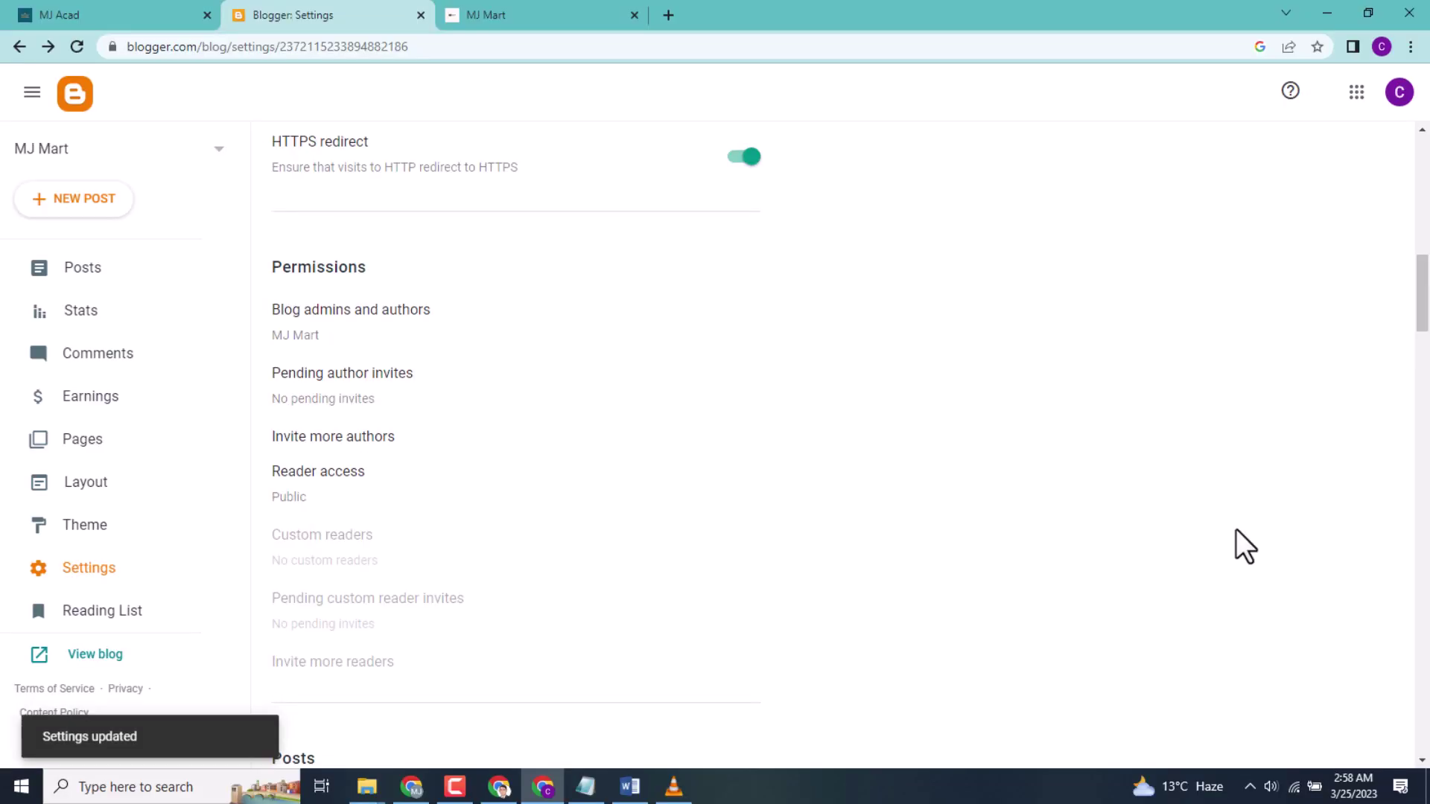
Examine the Posts section of the settings and look through the posts on the MJ Acad home page
left_click_drag(1427, 318, 1428, 374)
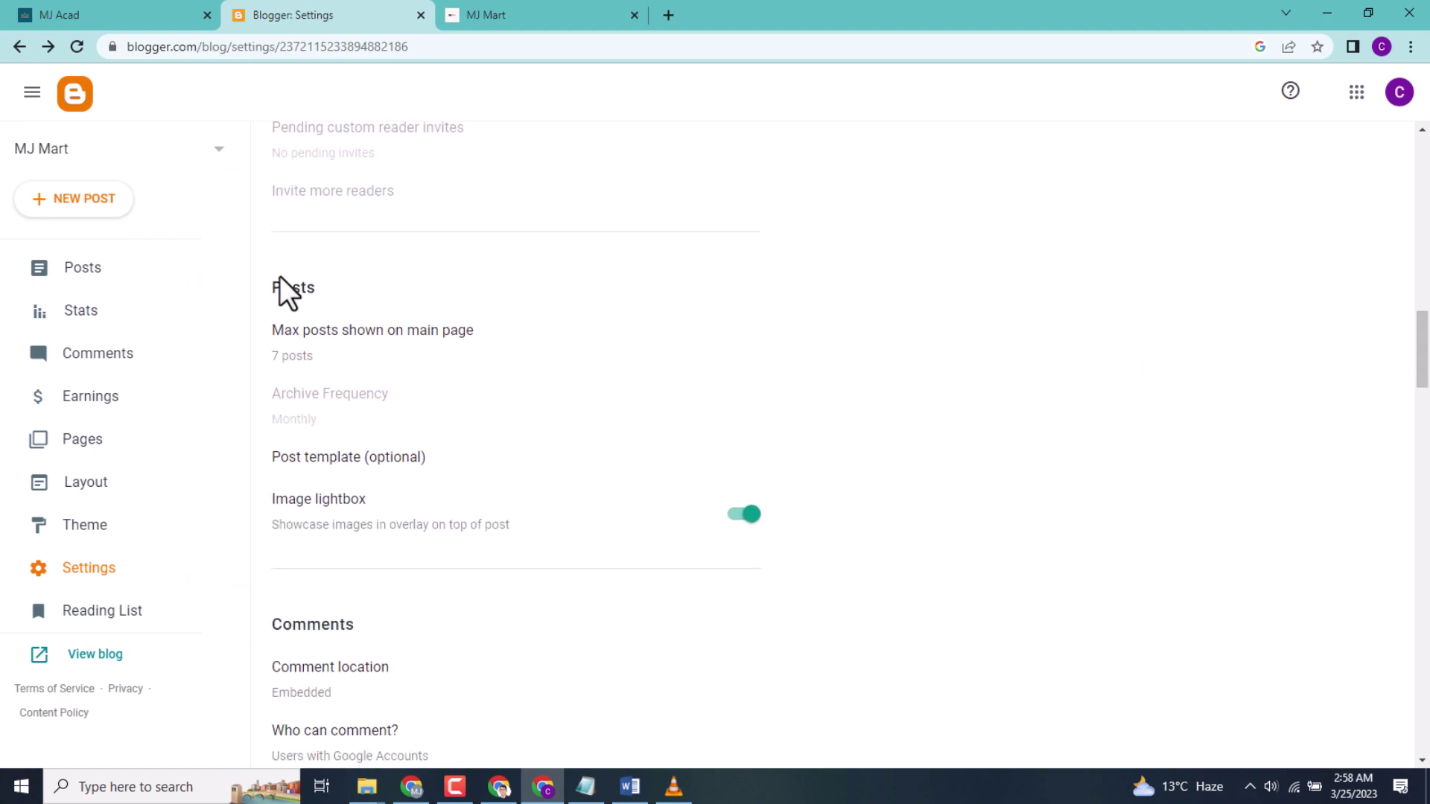
left_click_drag(266, 285, 321, 289)
left_click(105, 10)
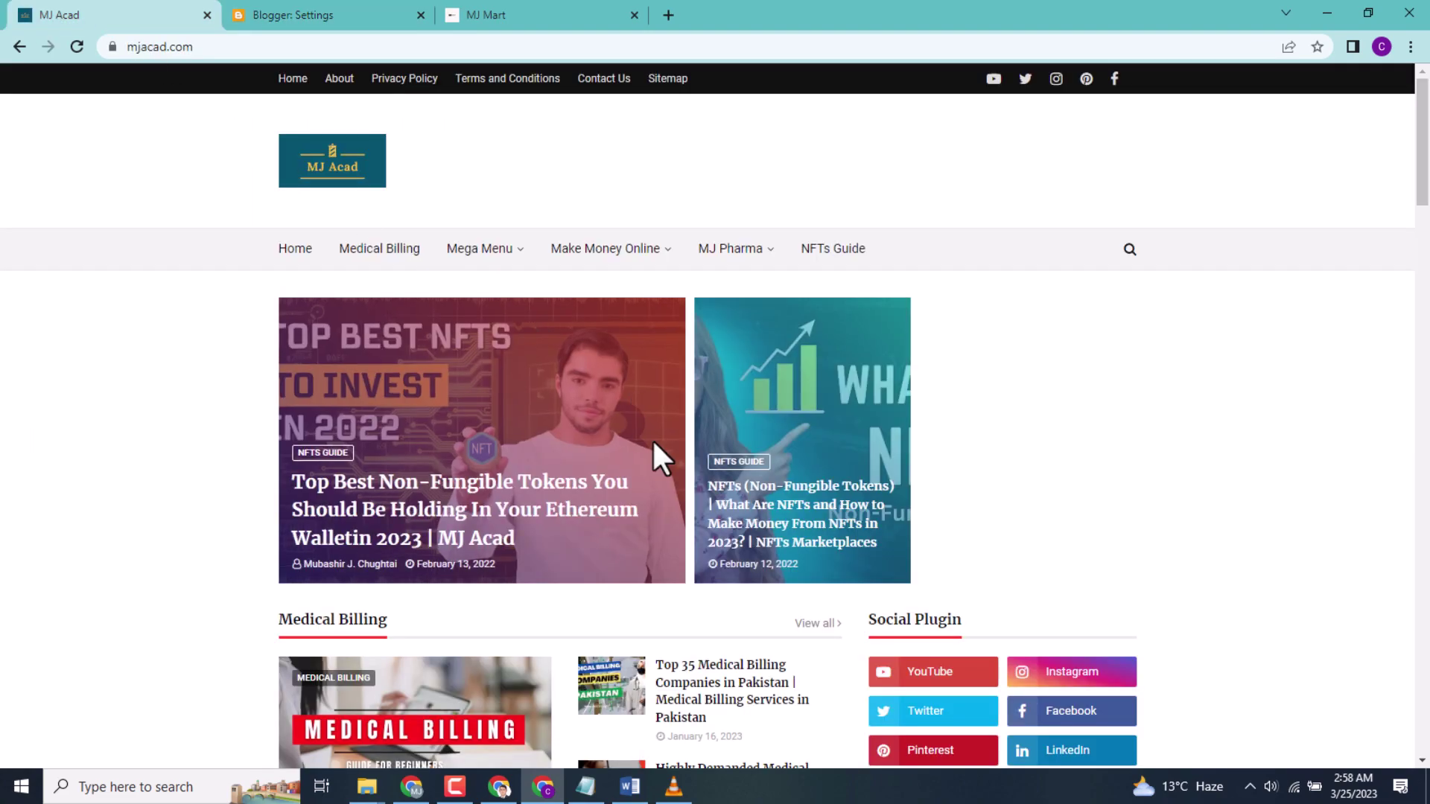
left_click_drag(1428, 170, 1423, 242)
Return to the Blogger settings, set the maximum posts shown on the main page to 10 and save it
left_click(321, 4)
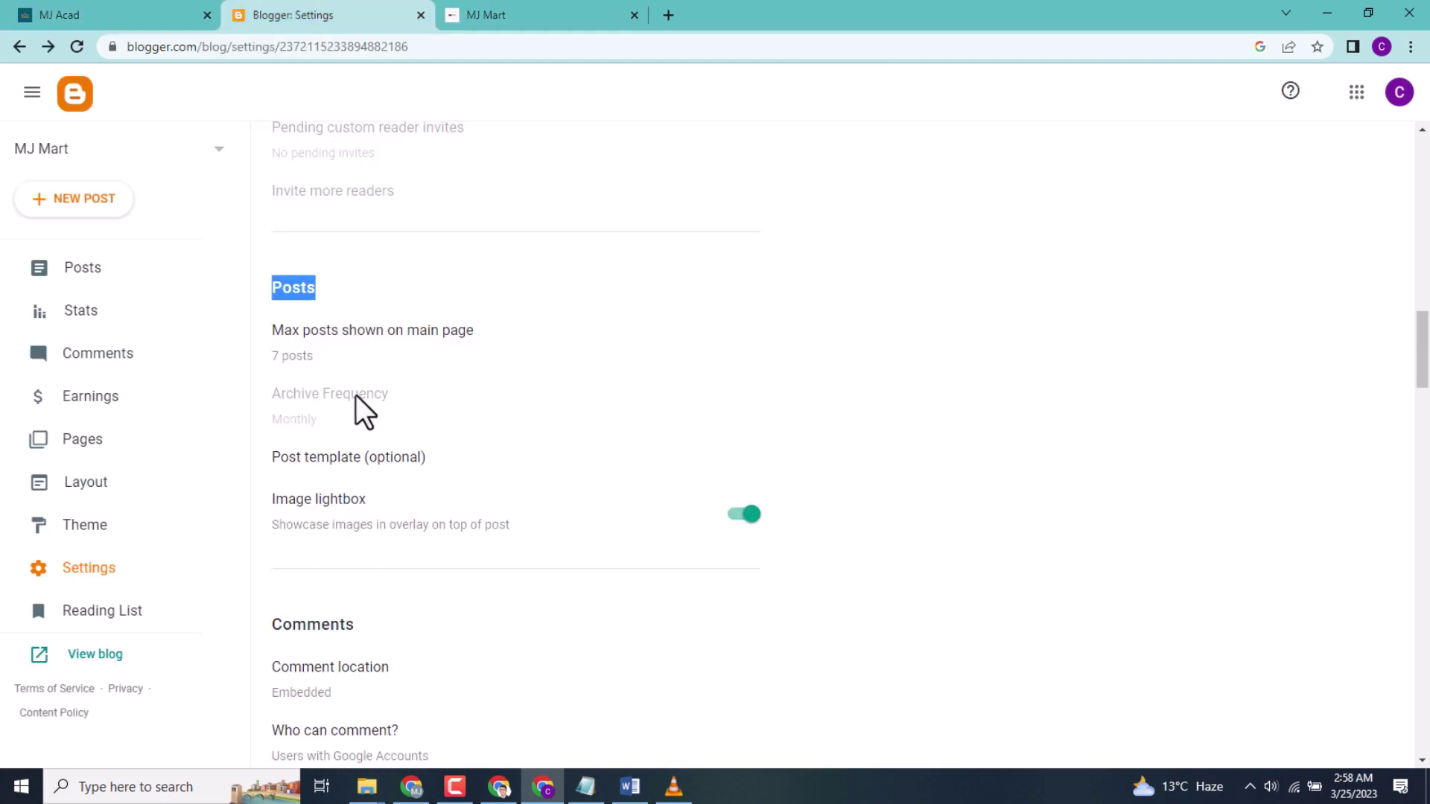
double_click(297, 357)
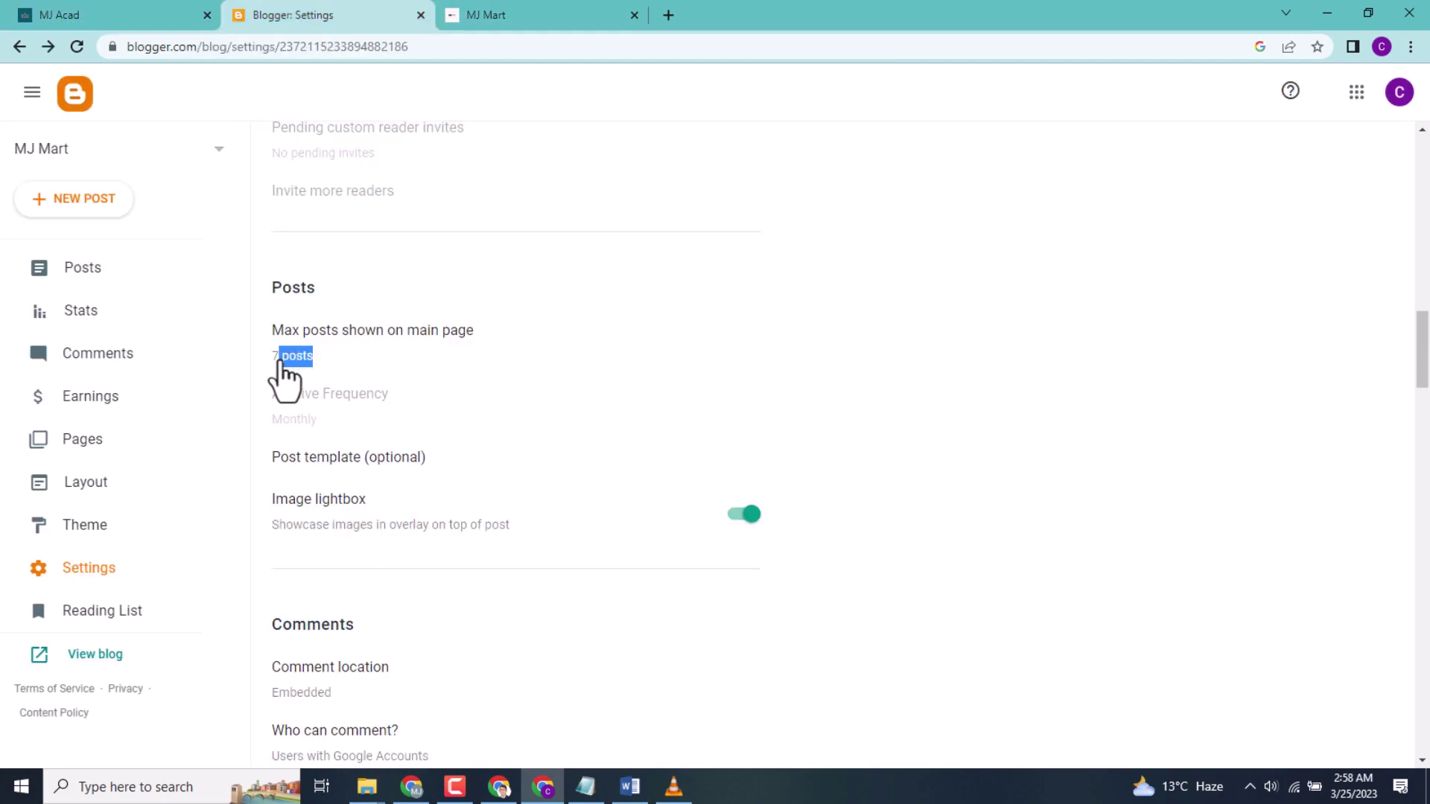
left_click(333, 341)
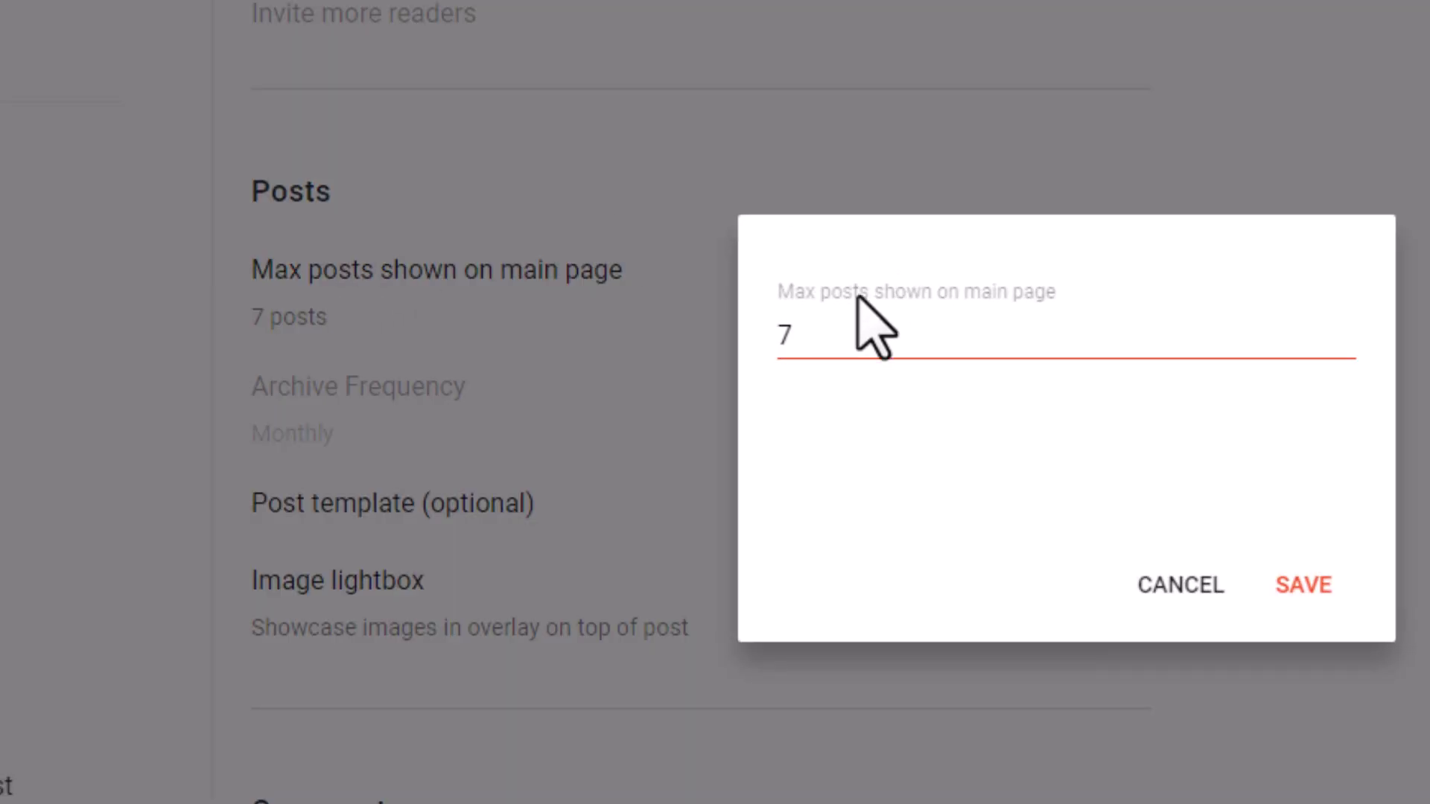
left_click_drag(834, 338, 766, 334)
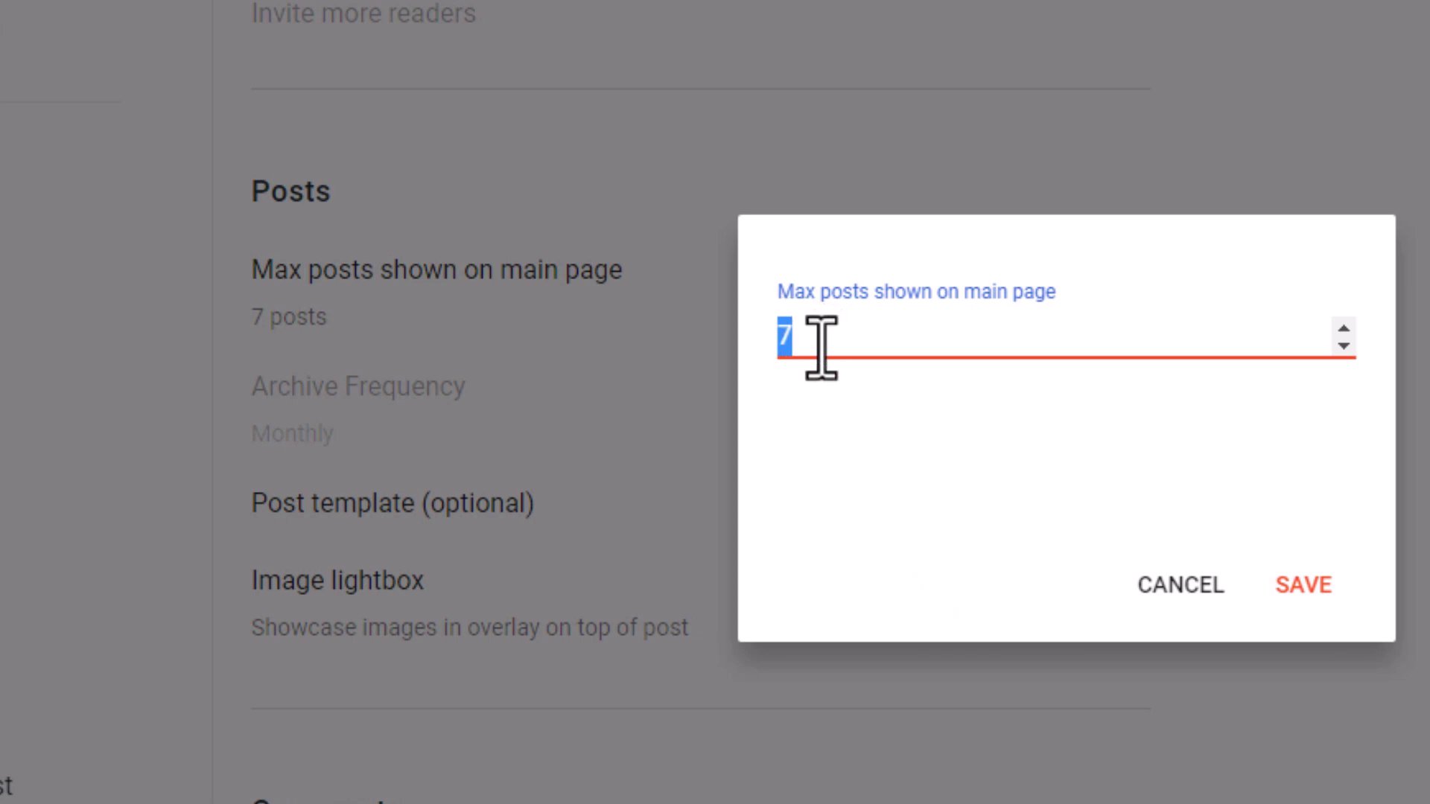
type("10")
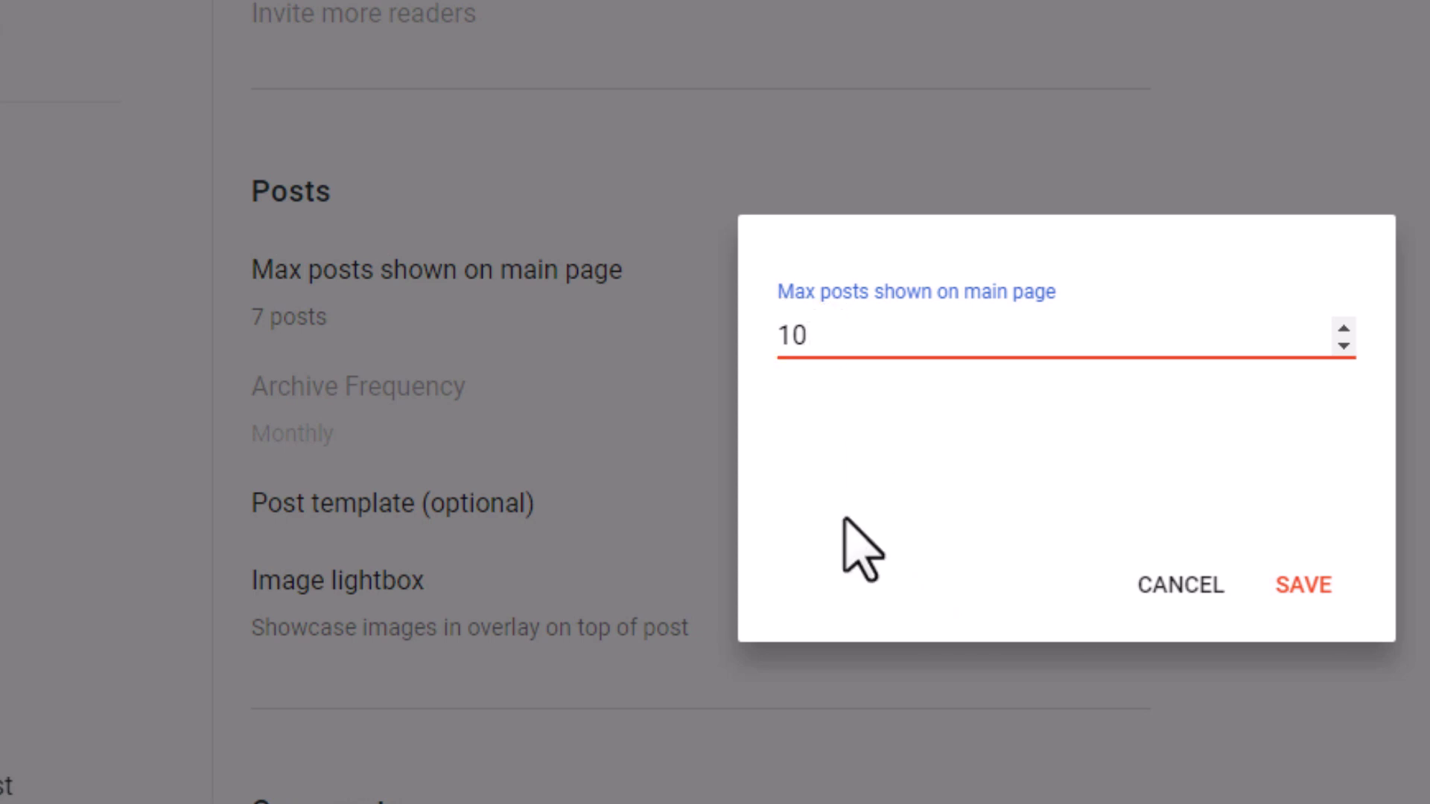
left_click(1333, 592)
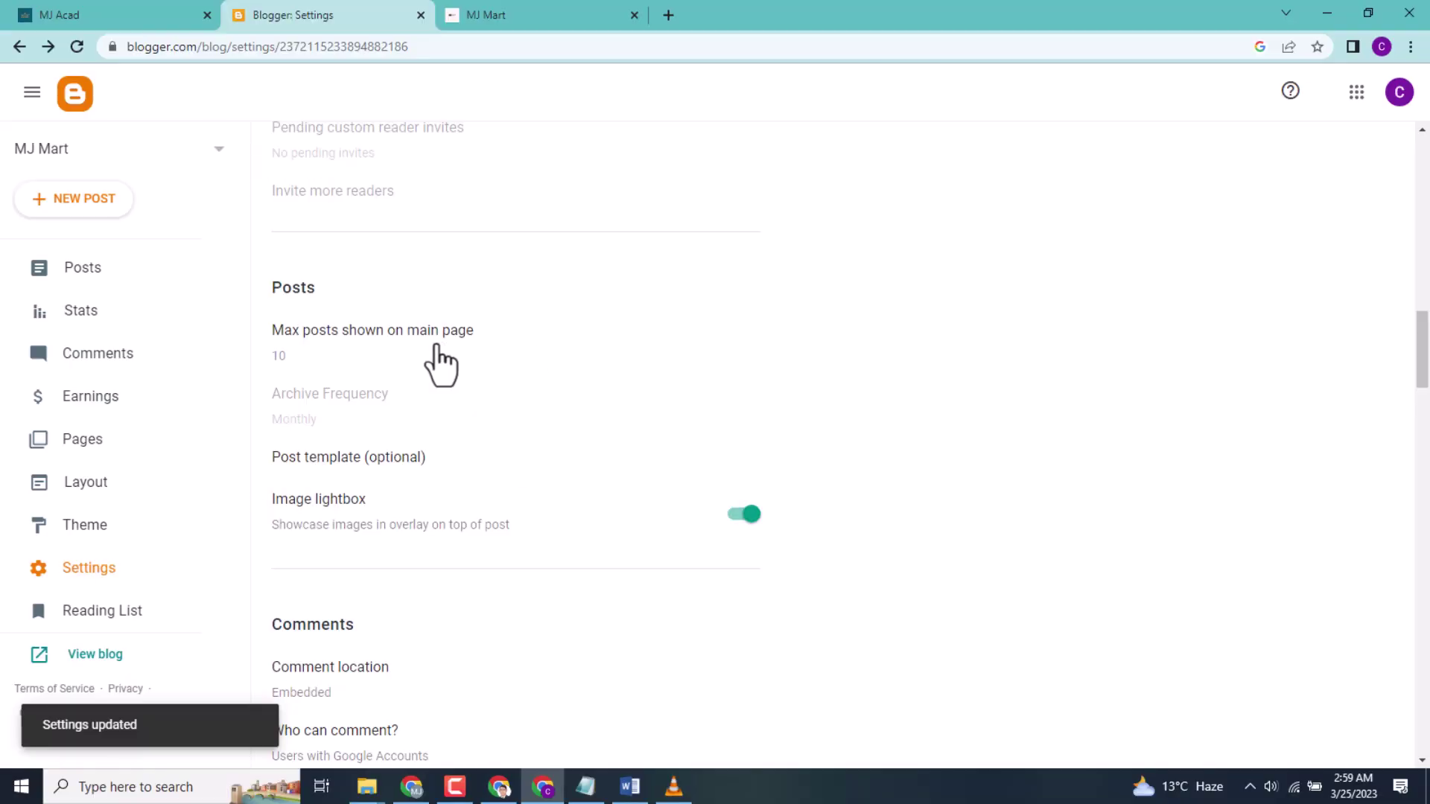
View the optional post template and the comment location options, cancelling both without changes
left_click(380, 465)
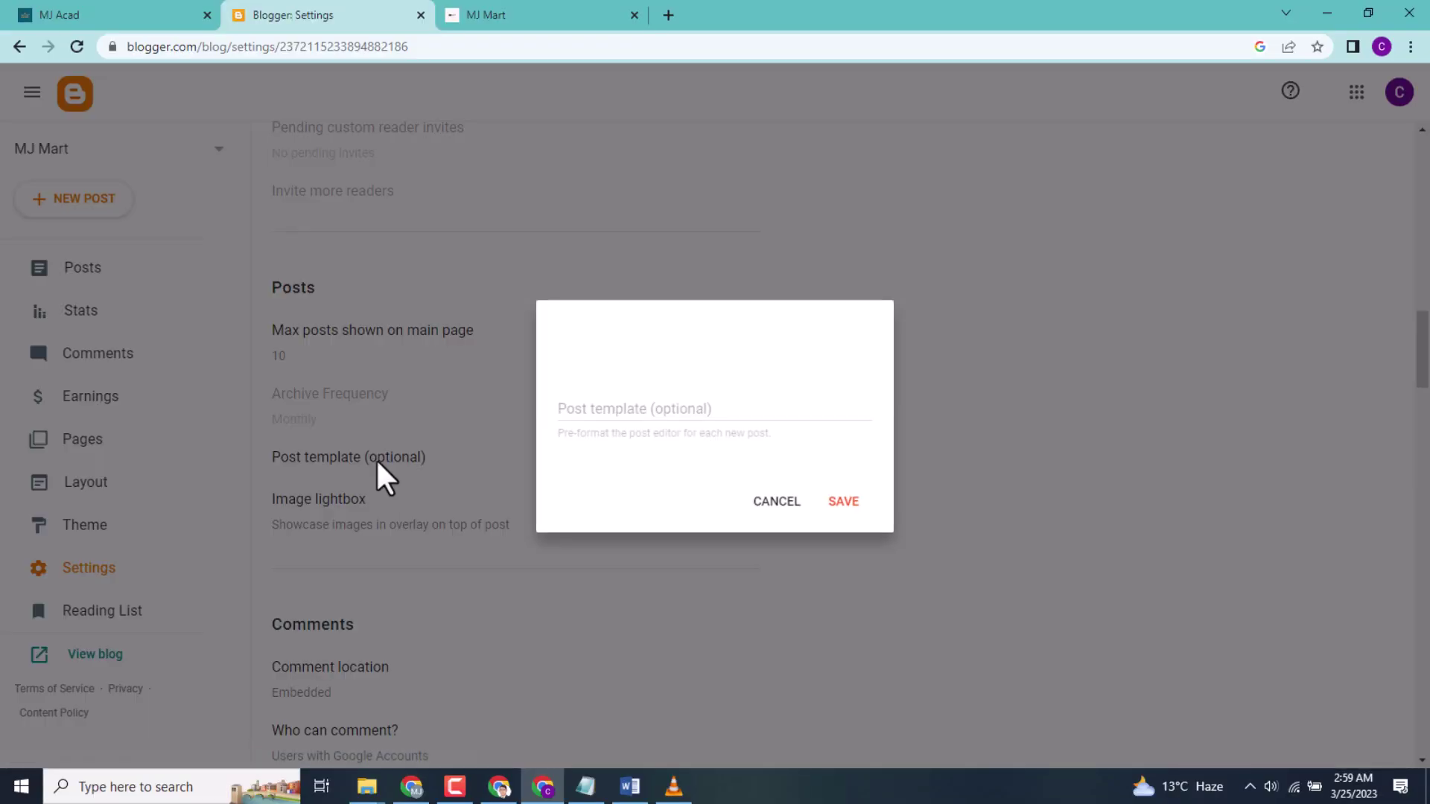
left_click(776, 502)
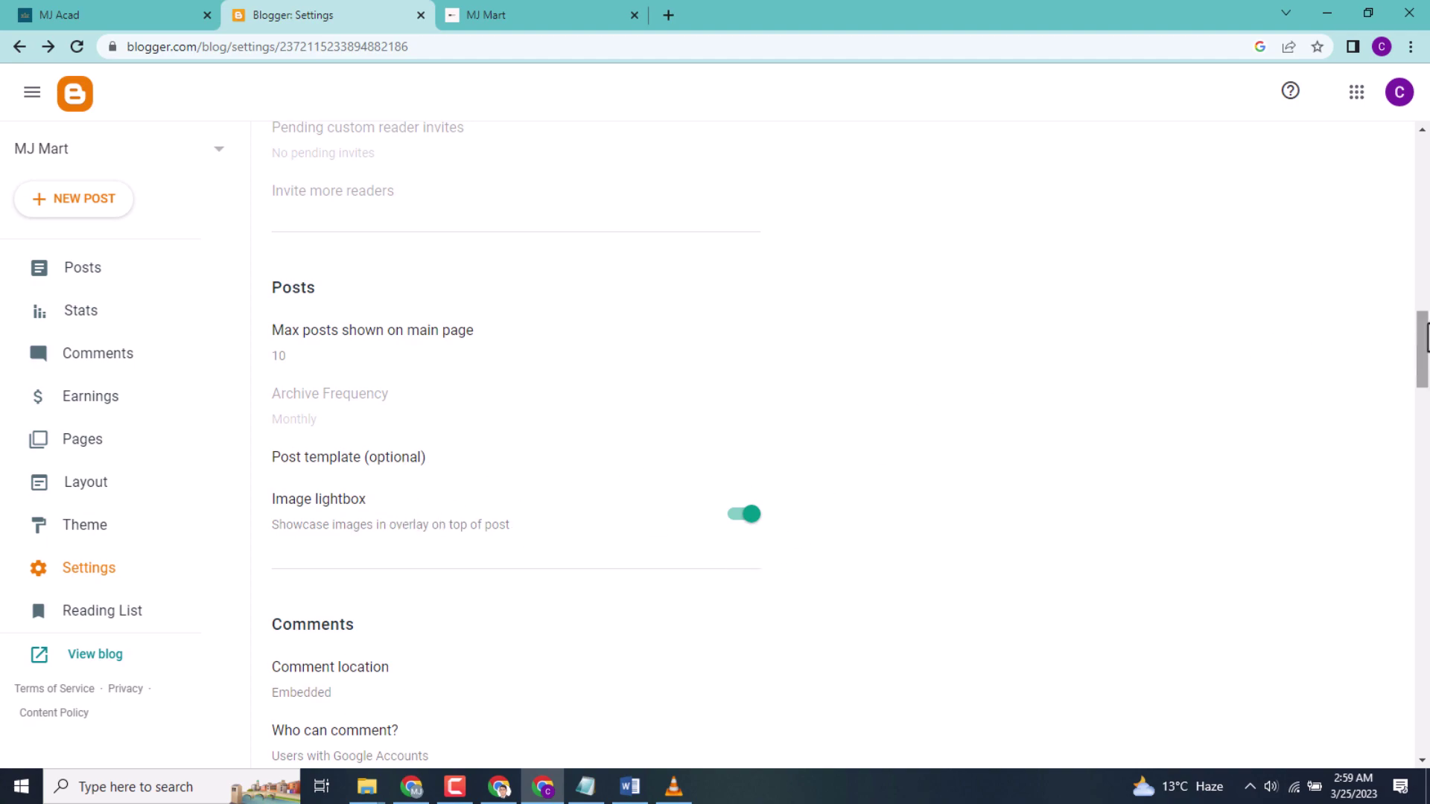
scroll(1425, 336, "down", 1)
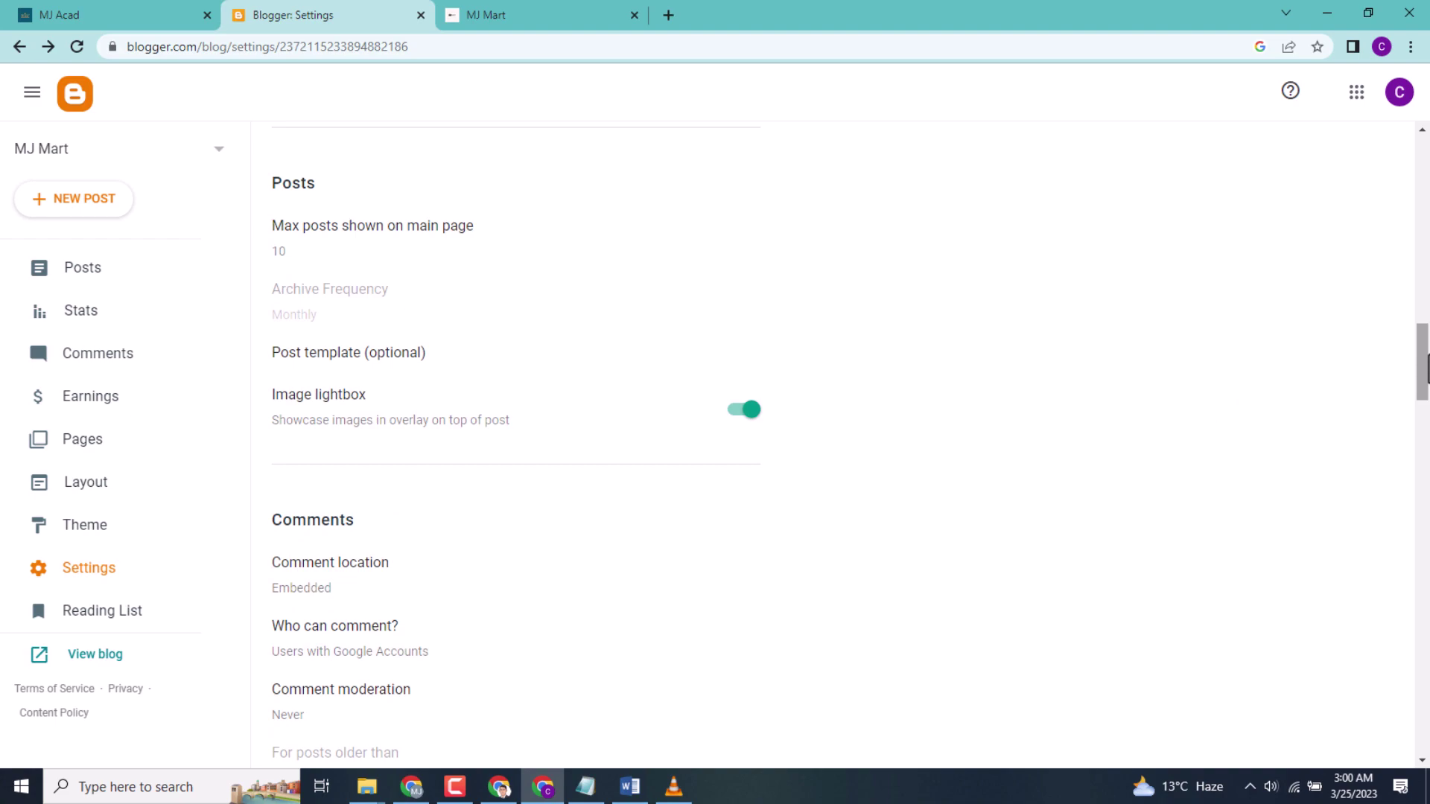
scroll(1426, 365, "down", 2)
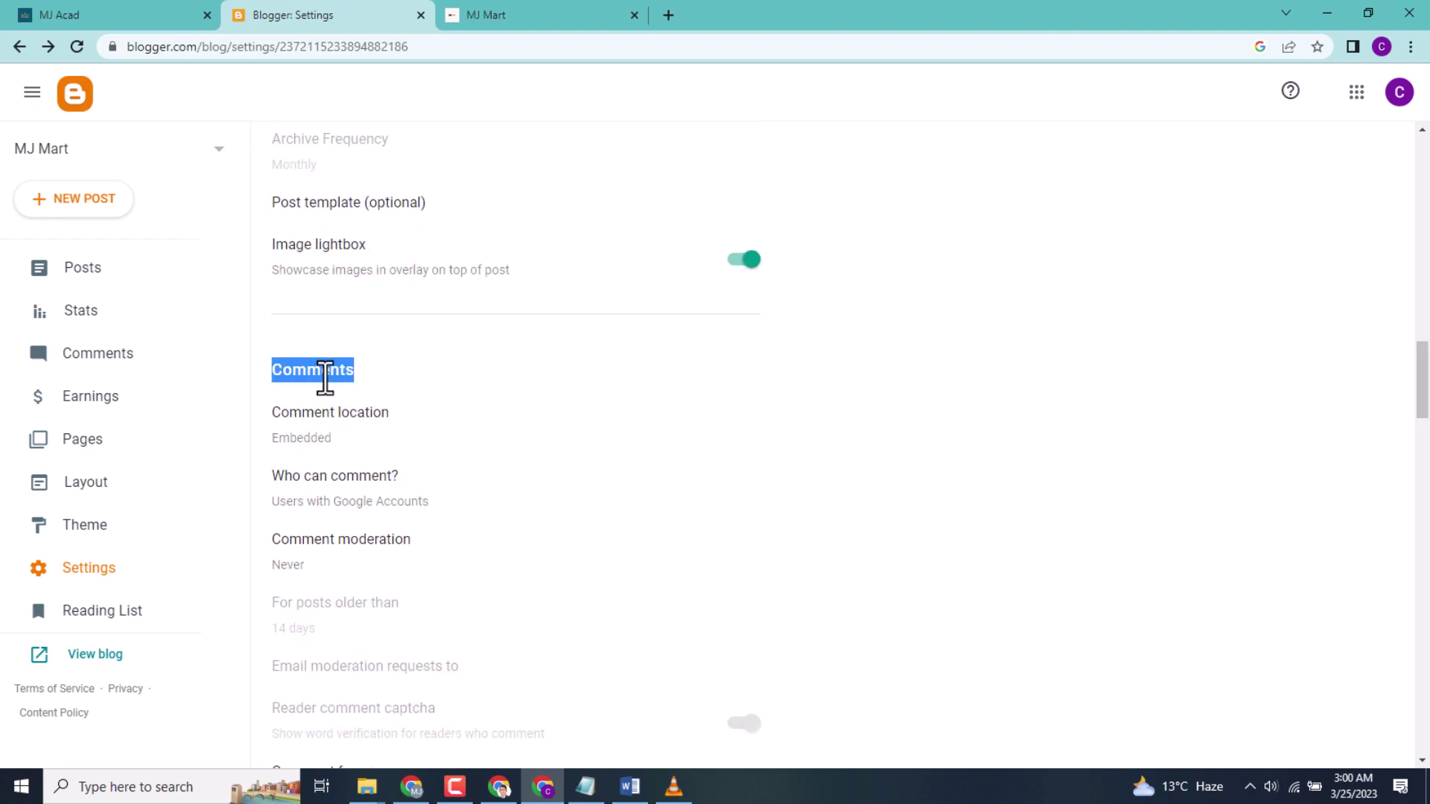
left_click(328, 424)
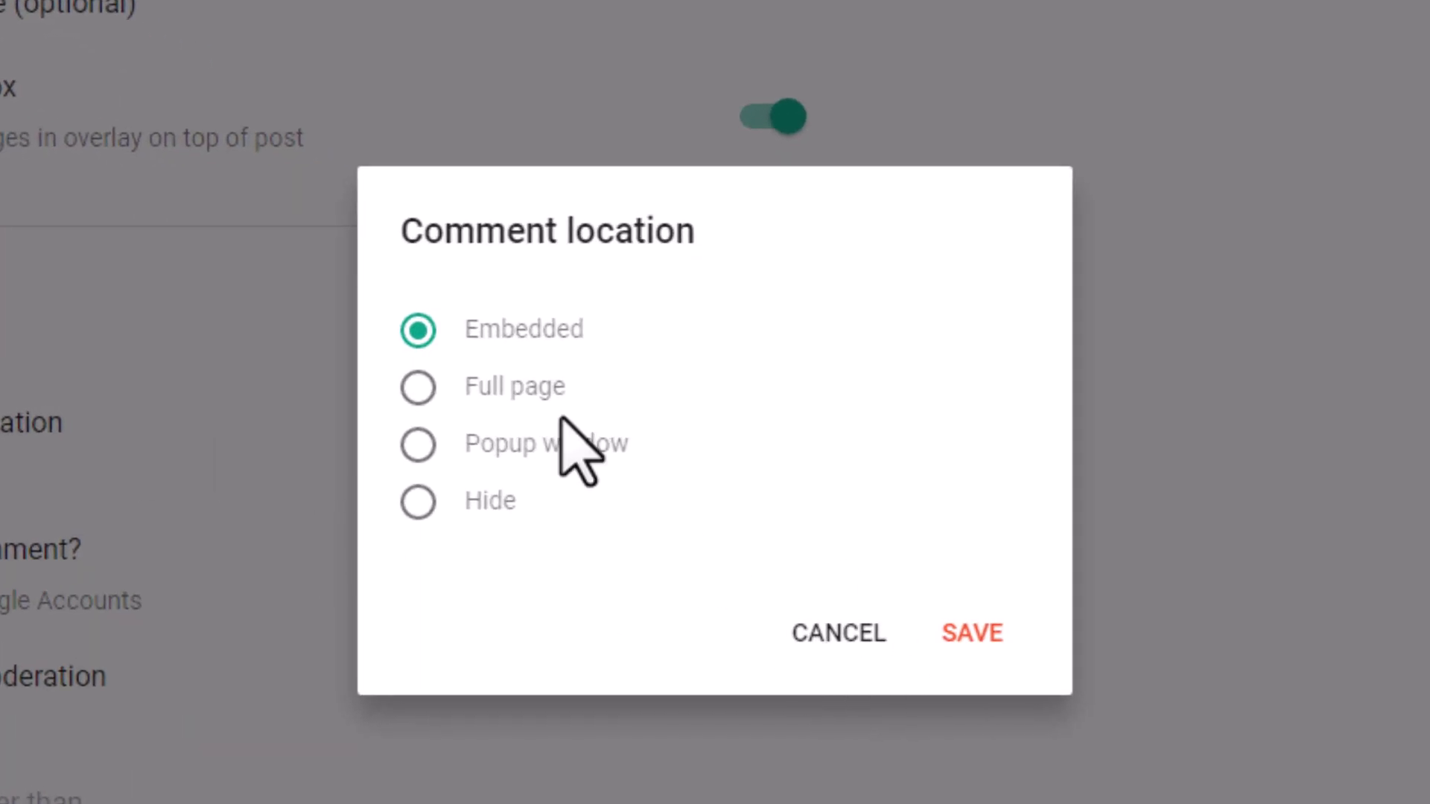
left_click(838, 632)
Save commenting for Users with Google Accounts and comment moderation as Never
left_click(45, 566)
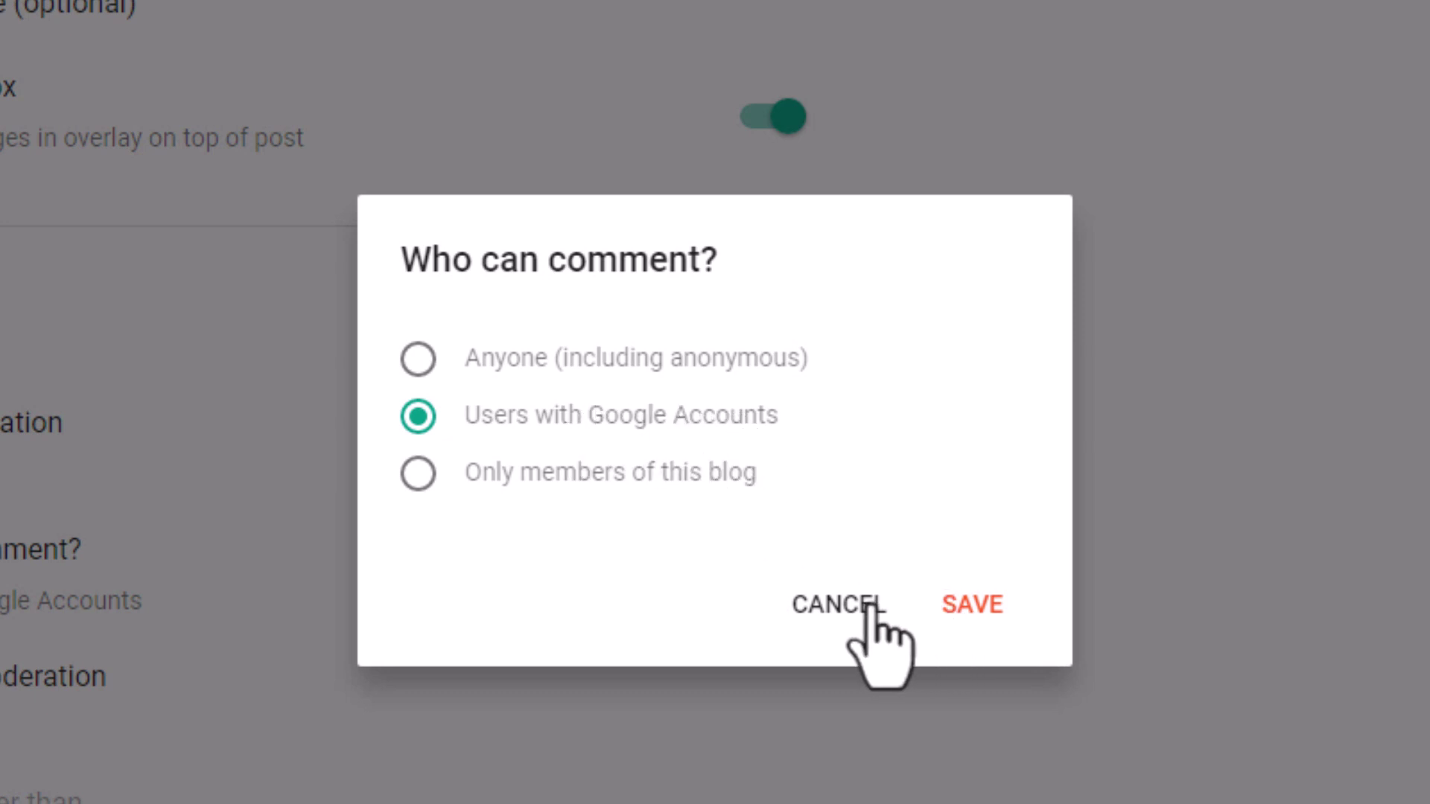
left_click(959, 612)
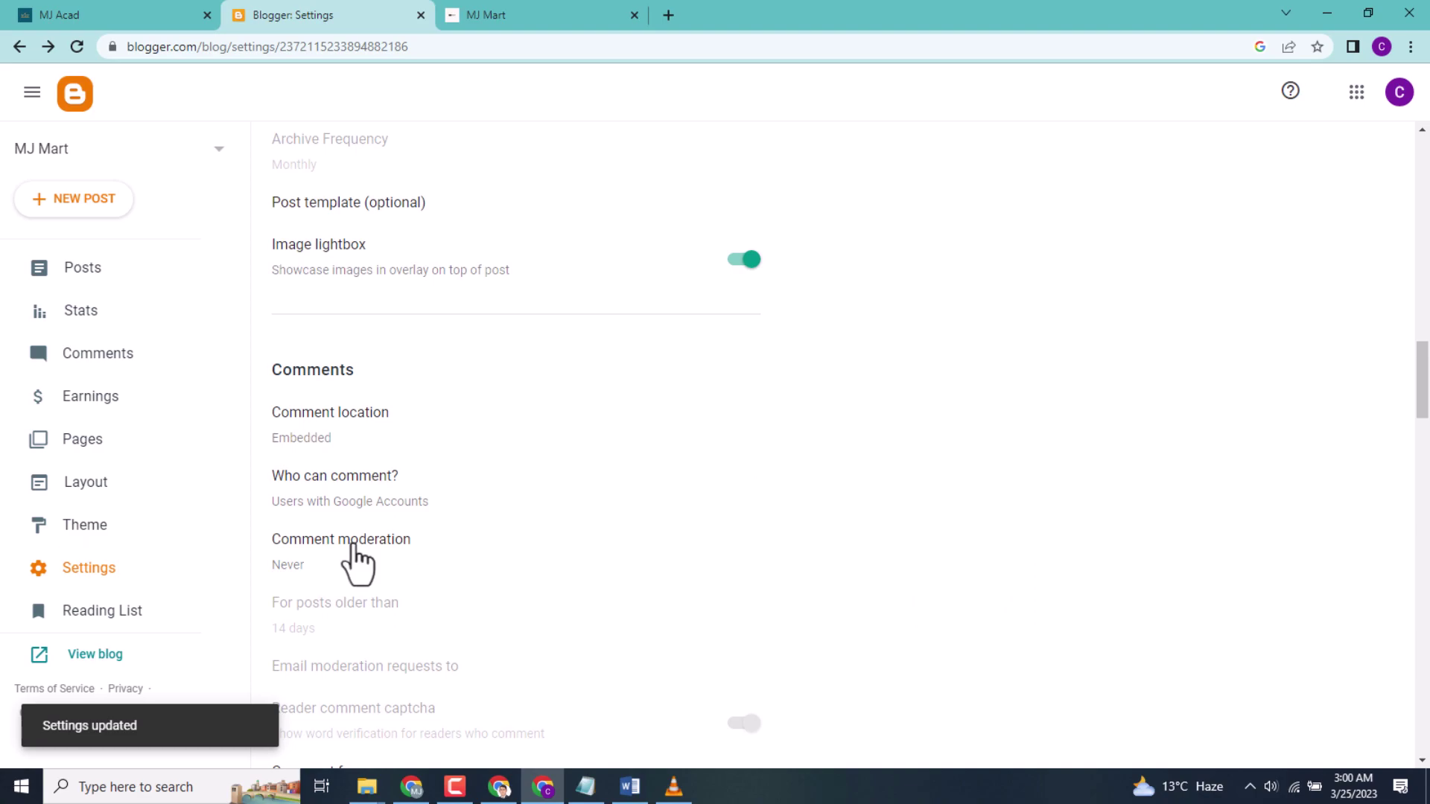
left_click(345, 555)
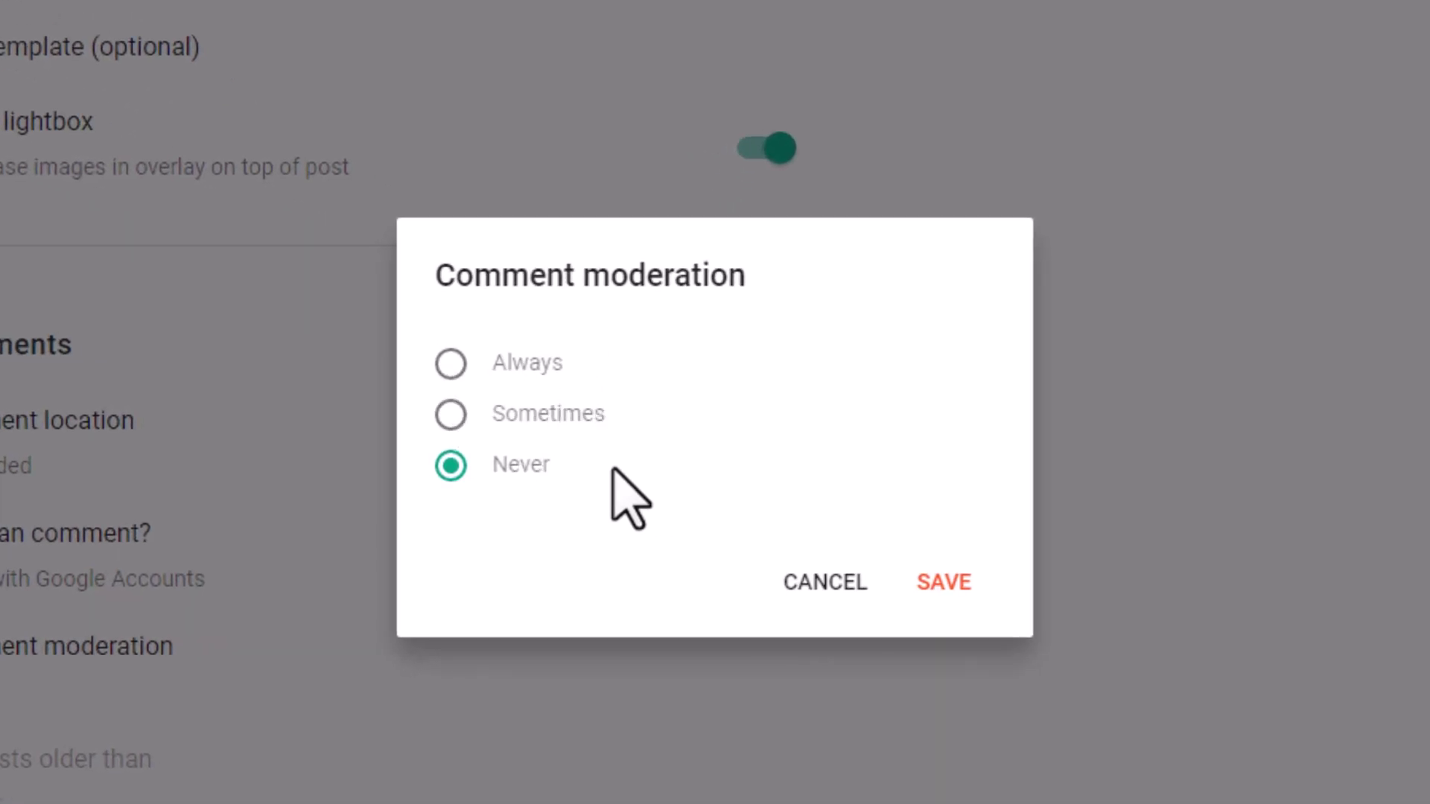
left_click(943, 576)
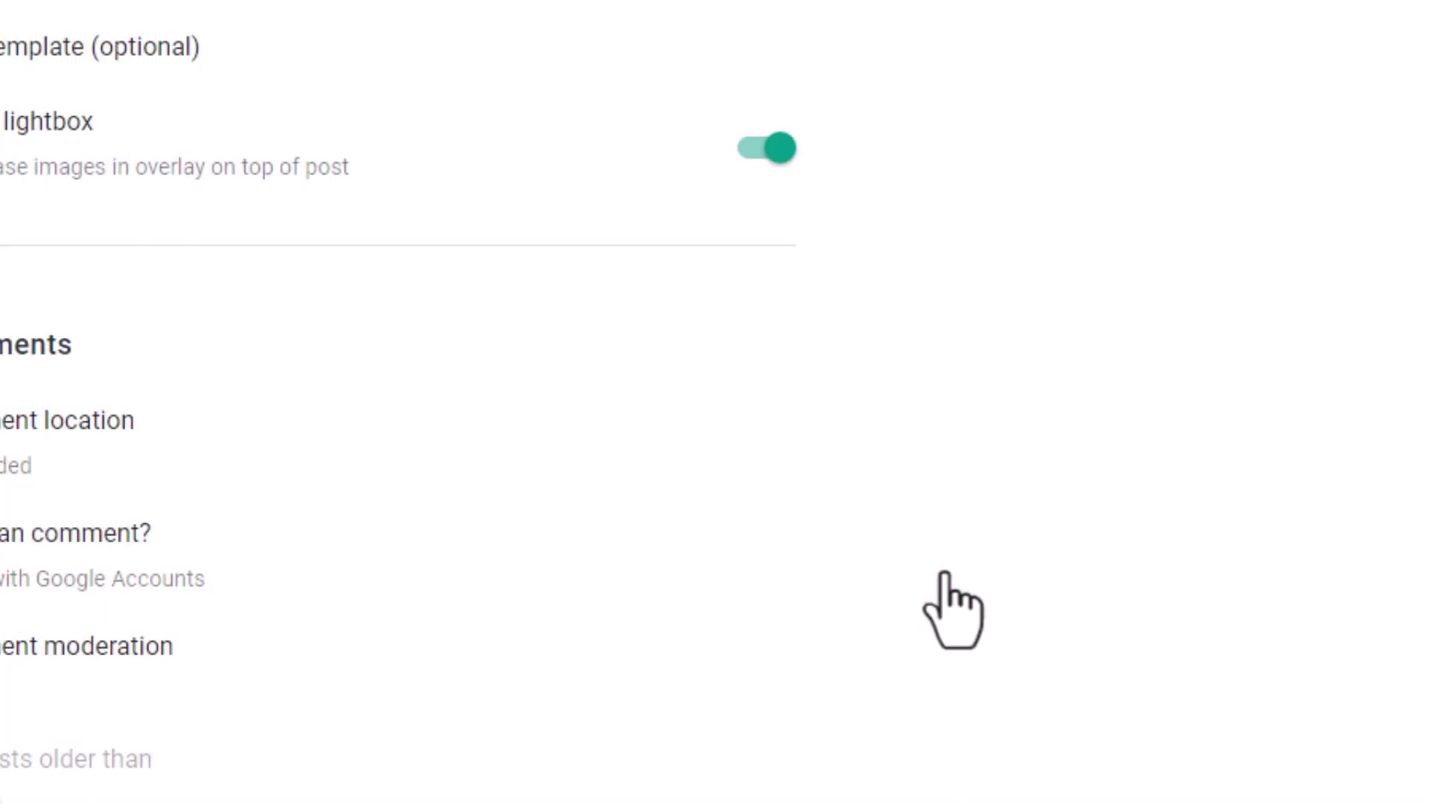
Save posting by email as Disabled and save the existing comment notification email address
left_click_drag(1426, 400, 1427, 466)
double_click(260, 359)
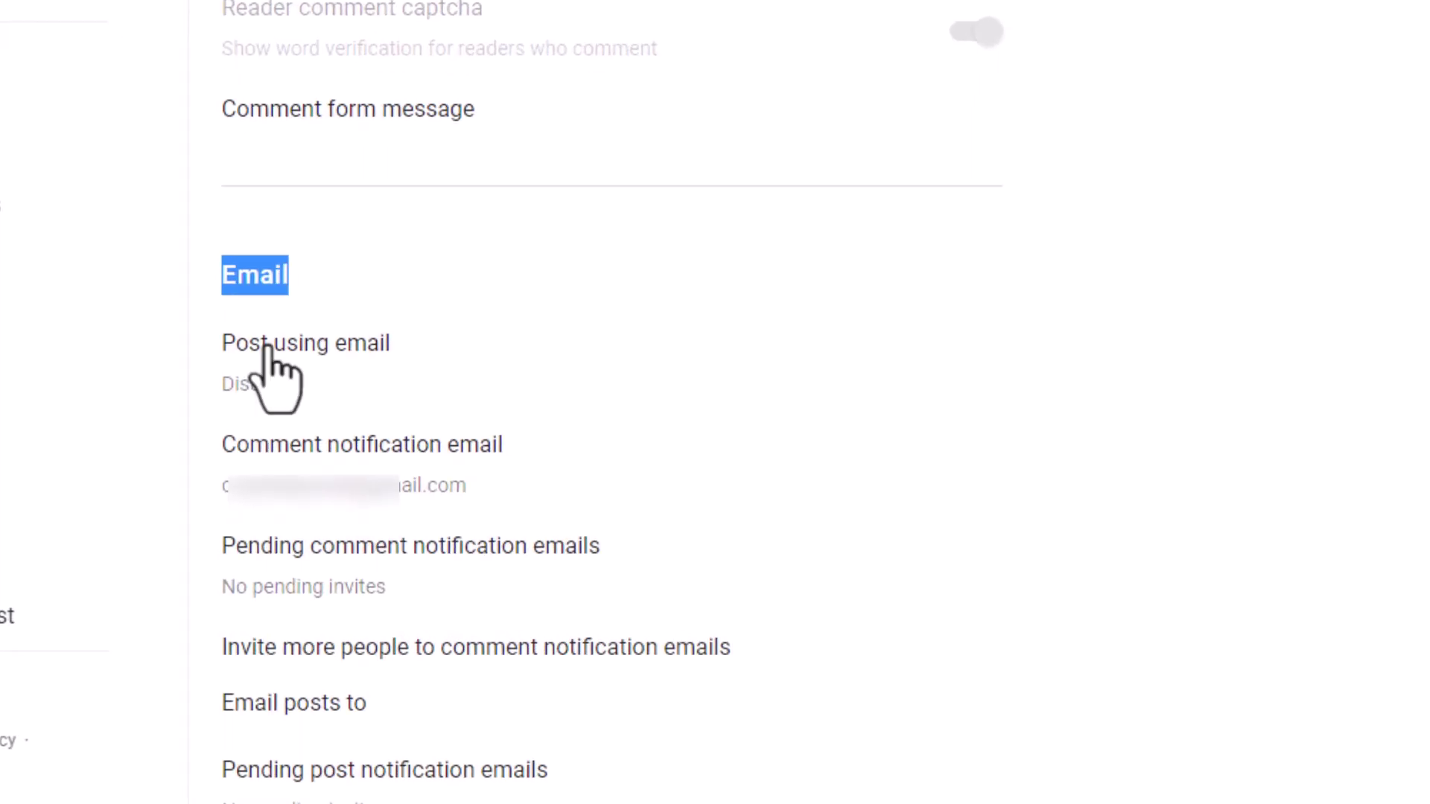
left_click(291, 415)
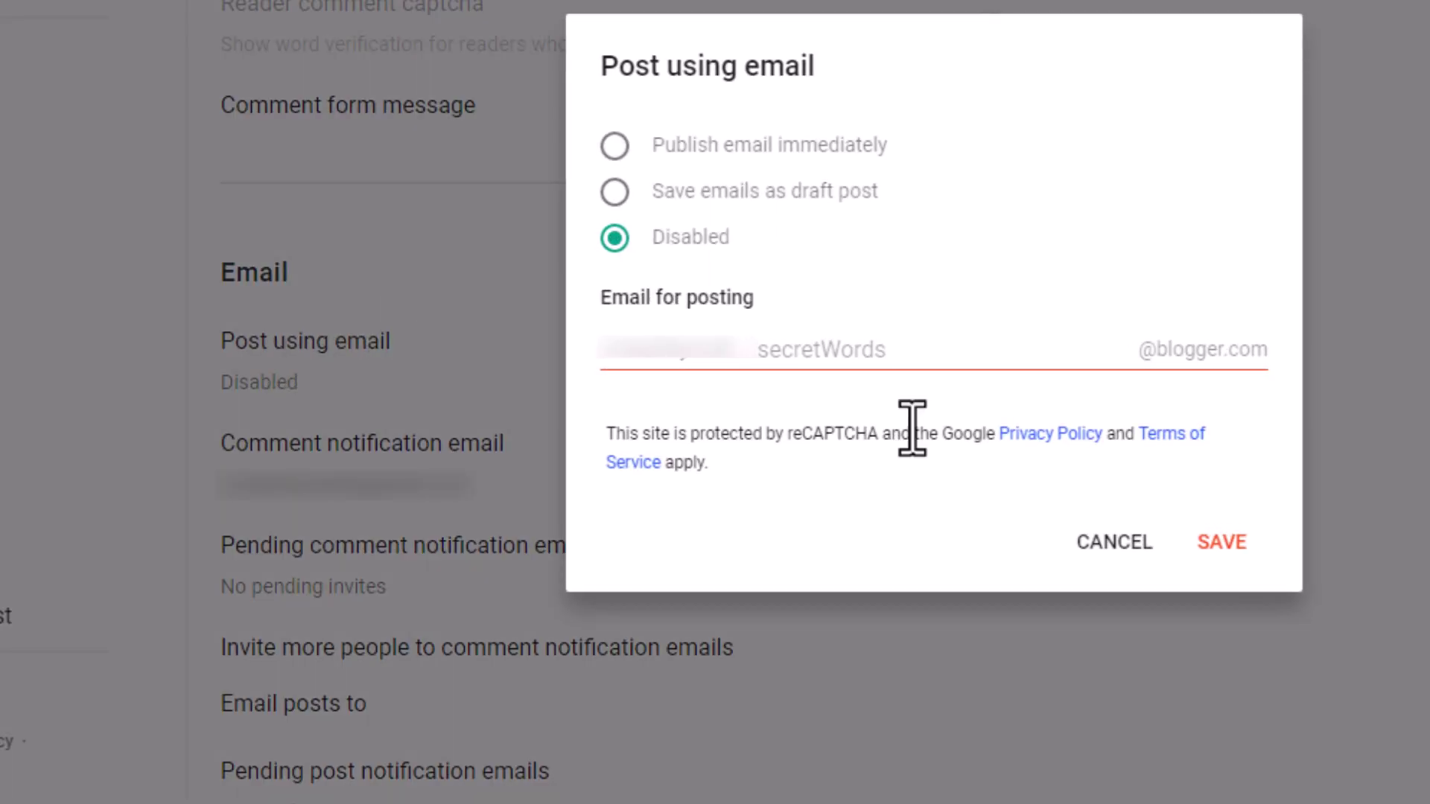
left_click(1221, 555)
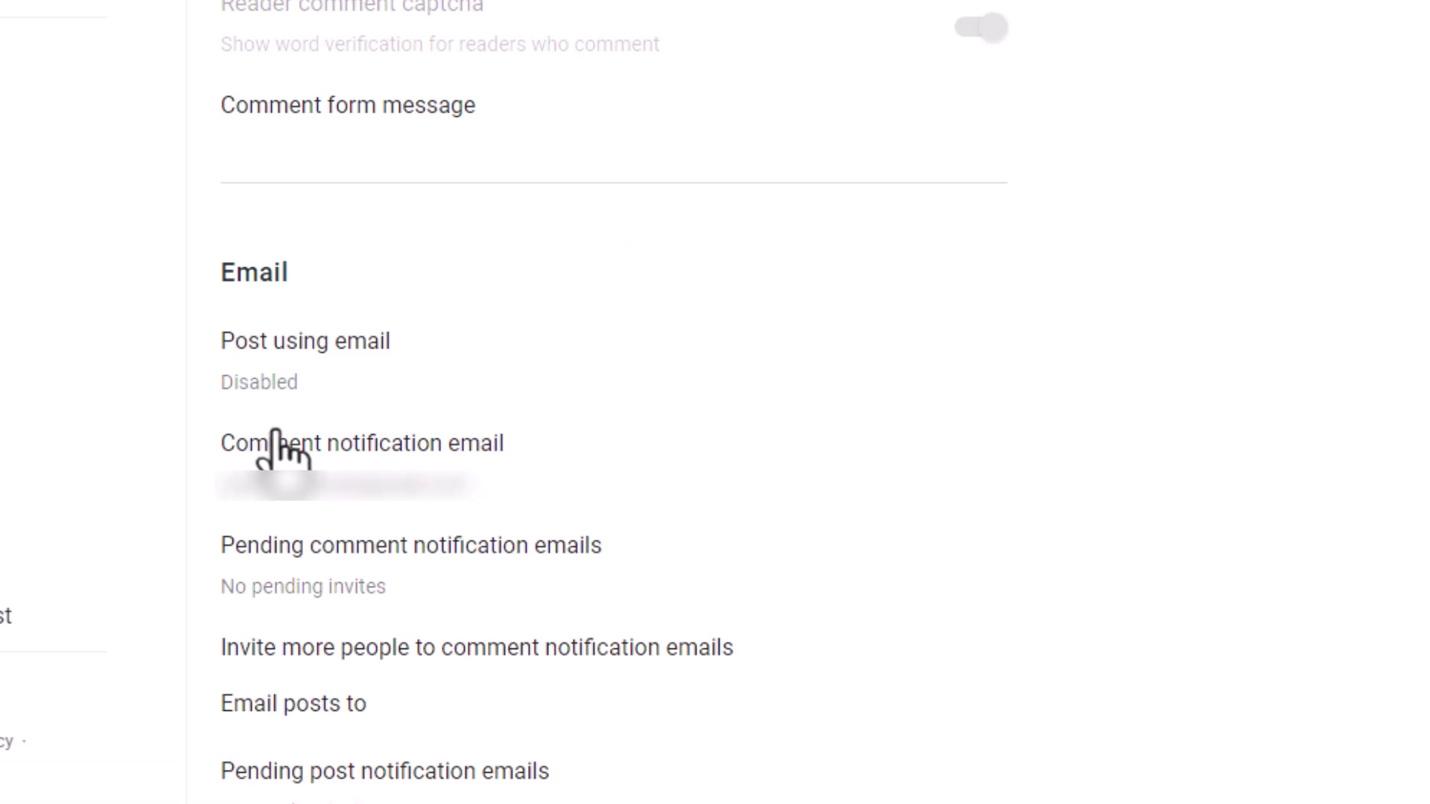
left_click(310, 476)
left_click(1220, 441)
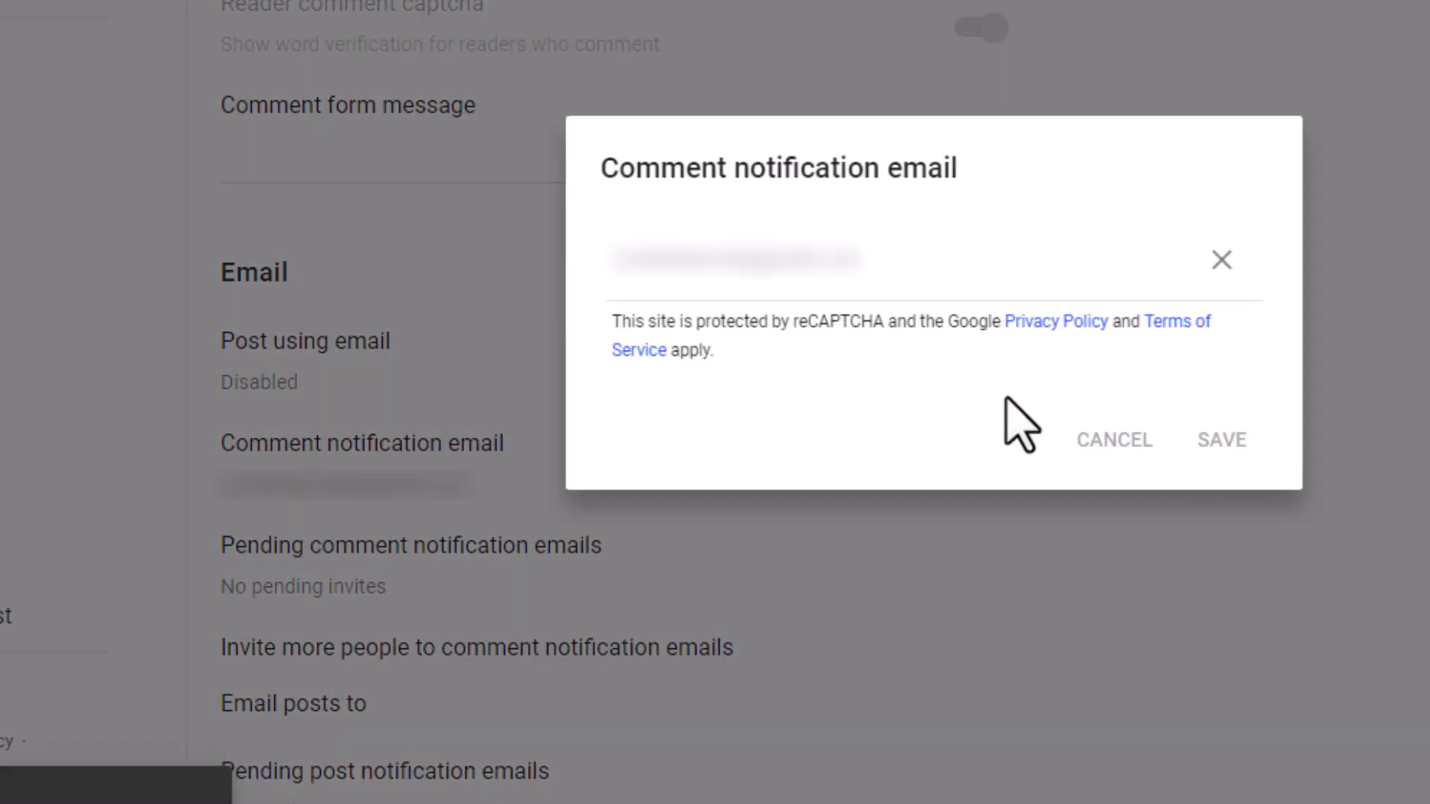
Set the time zone to (GMT+05:00) Pakistan Standard Time – Karachi and save the date header format as Saturday, March 25, 2023
scroll(989, 696, "down", 4)
scroll(840, 443, "down", 4)
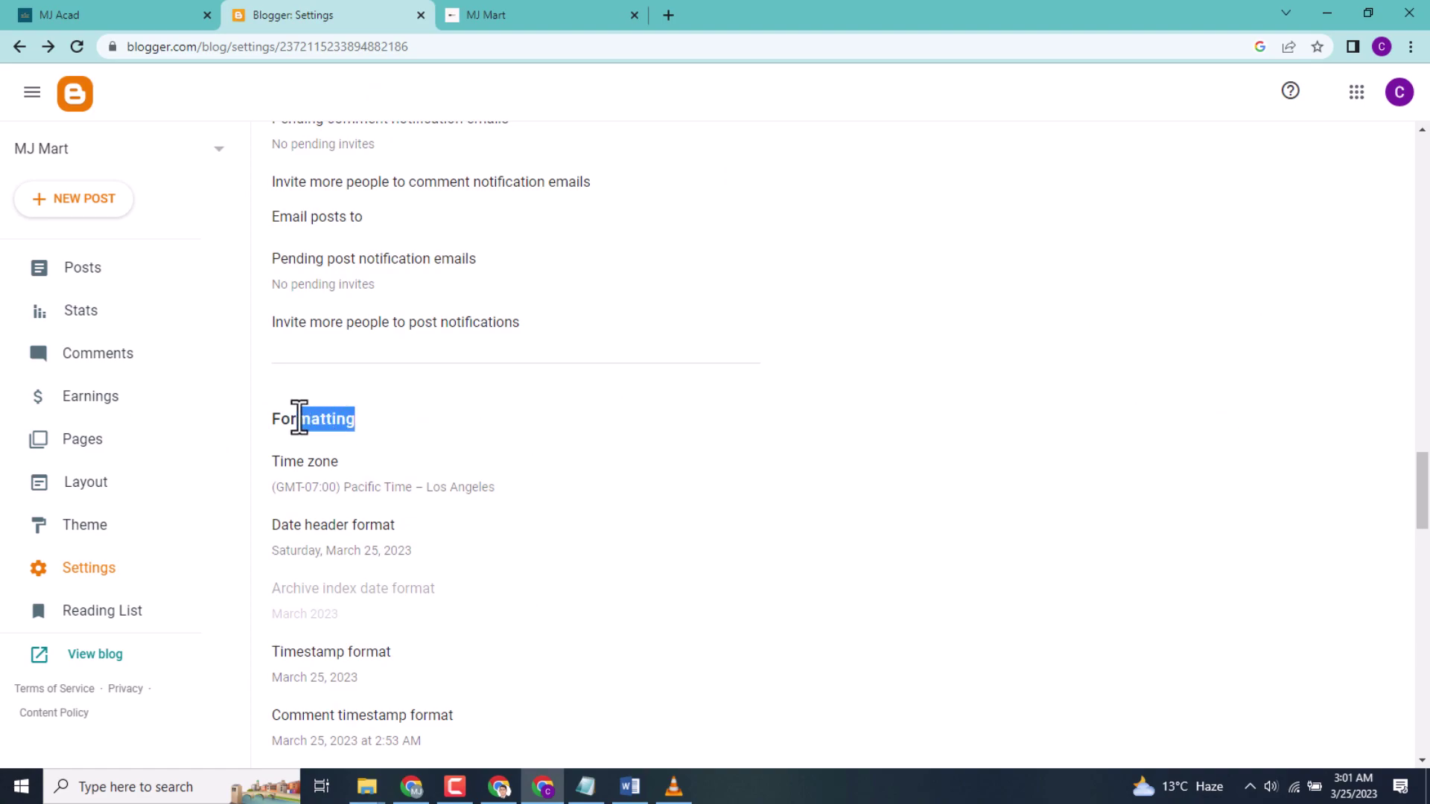
left_click(324, 415)
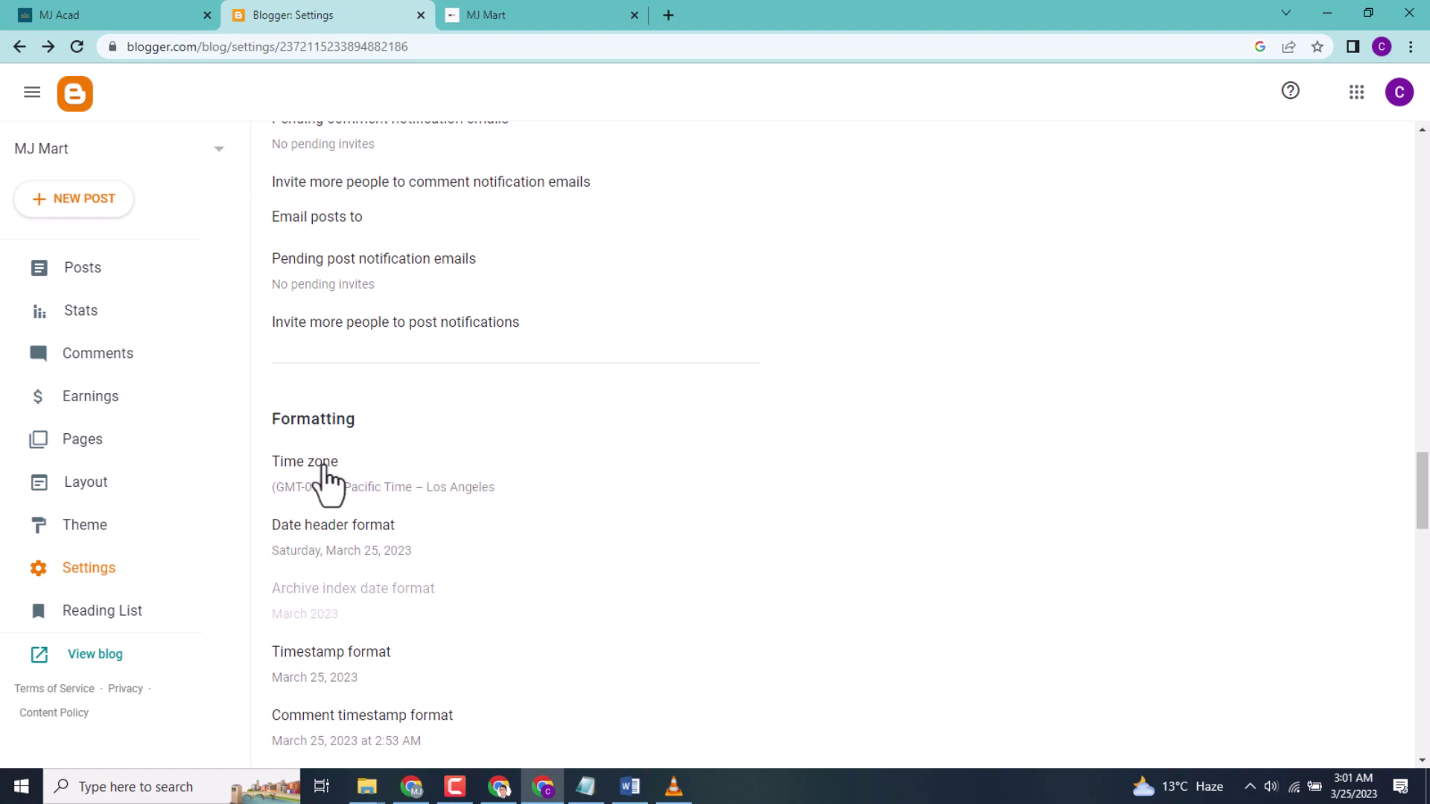
left_click(313, 461)
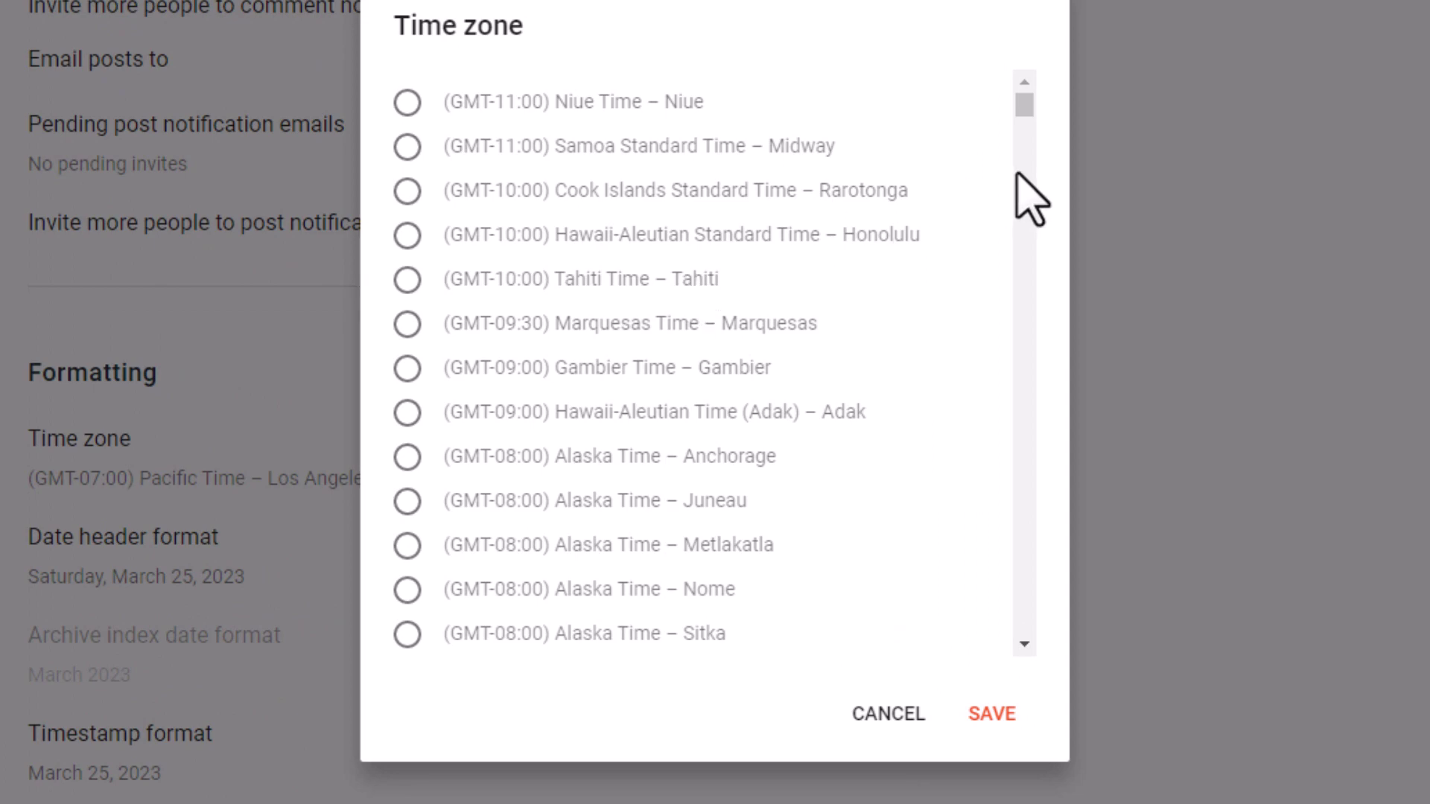
left_click_drag(1023, 112, 1024, 480)
left_click(408, 211)
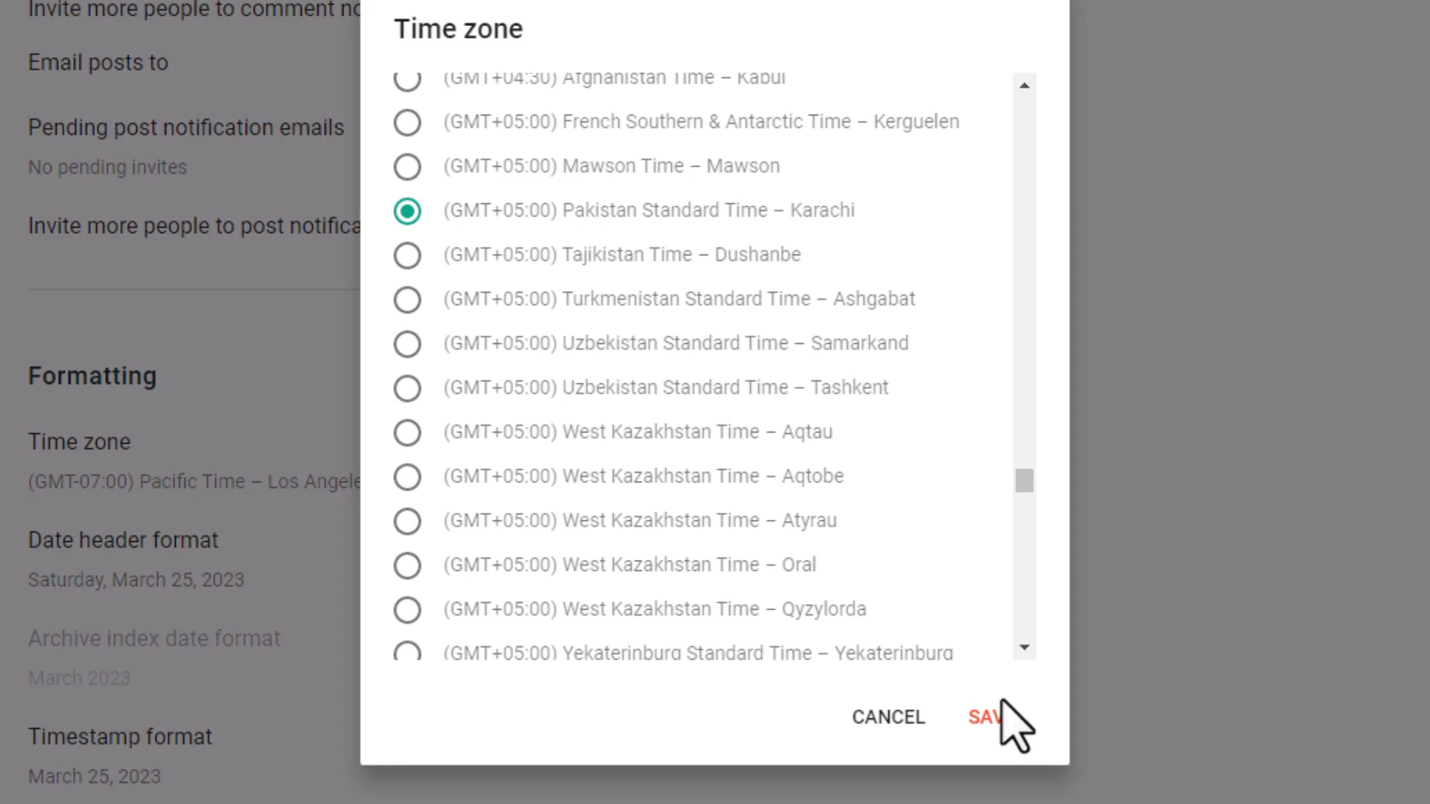
left_click(994, 719)
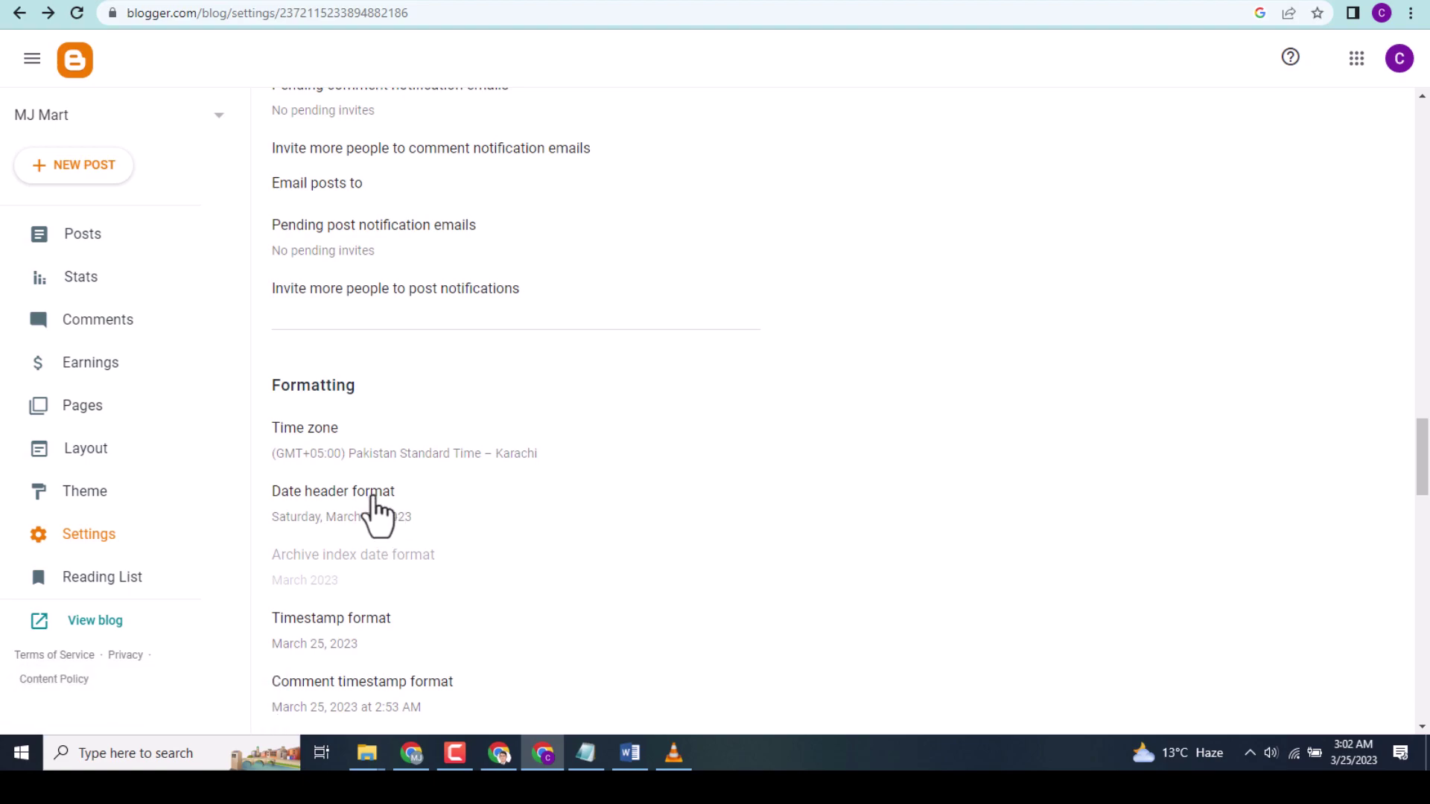
left_click(376, 516)
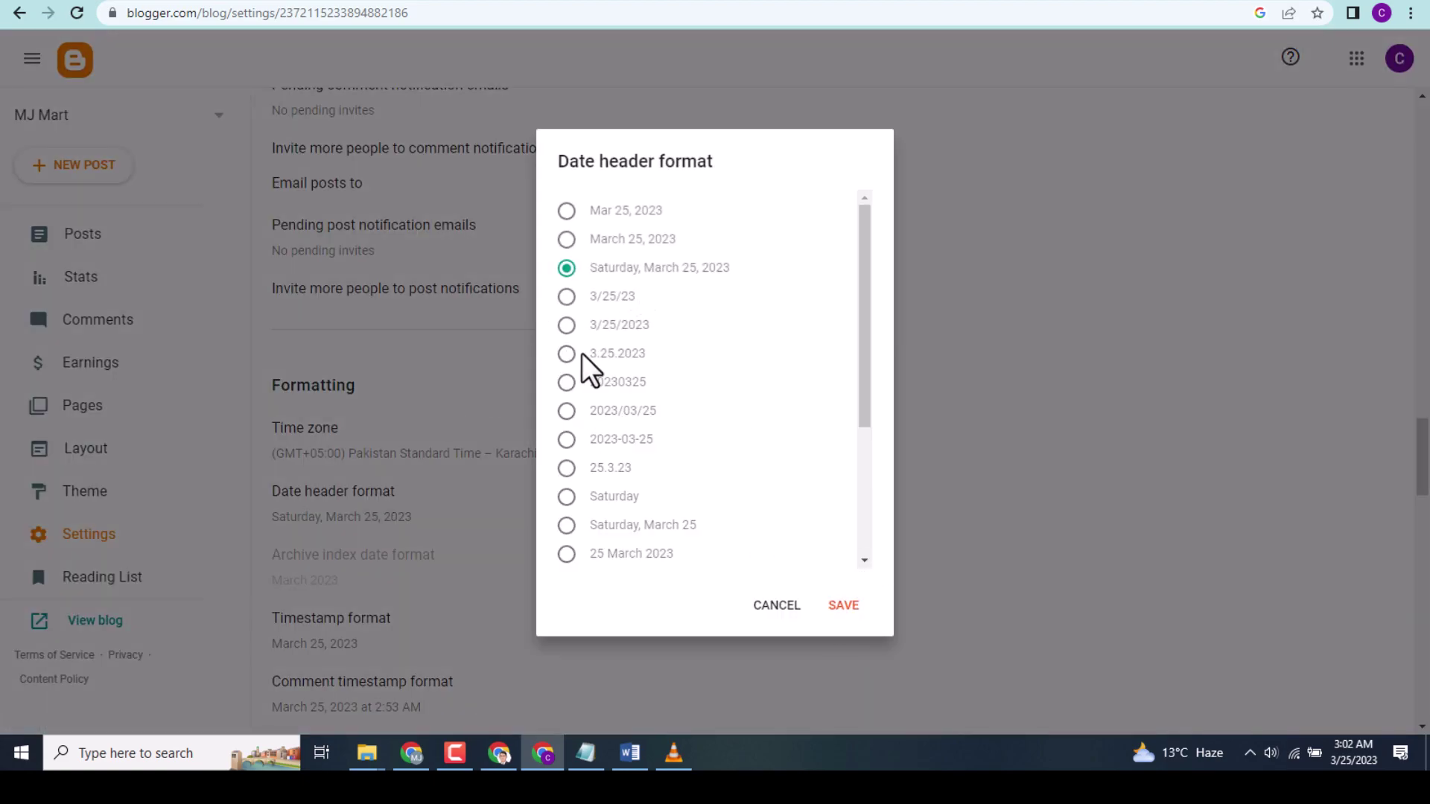
left_click(843, 607)
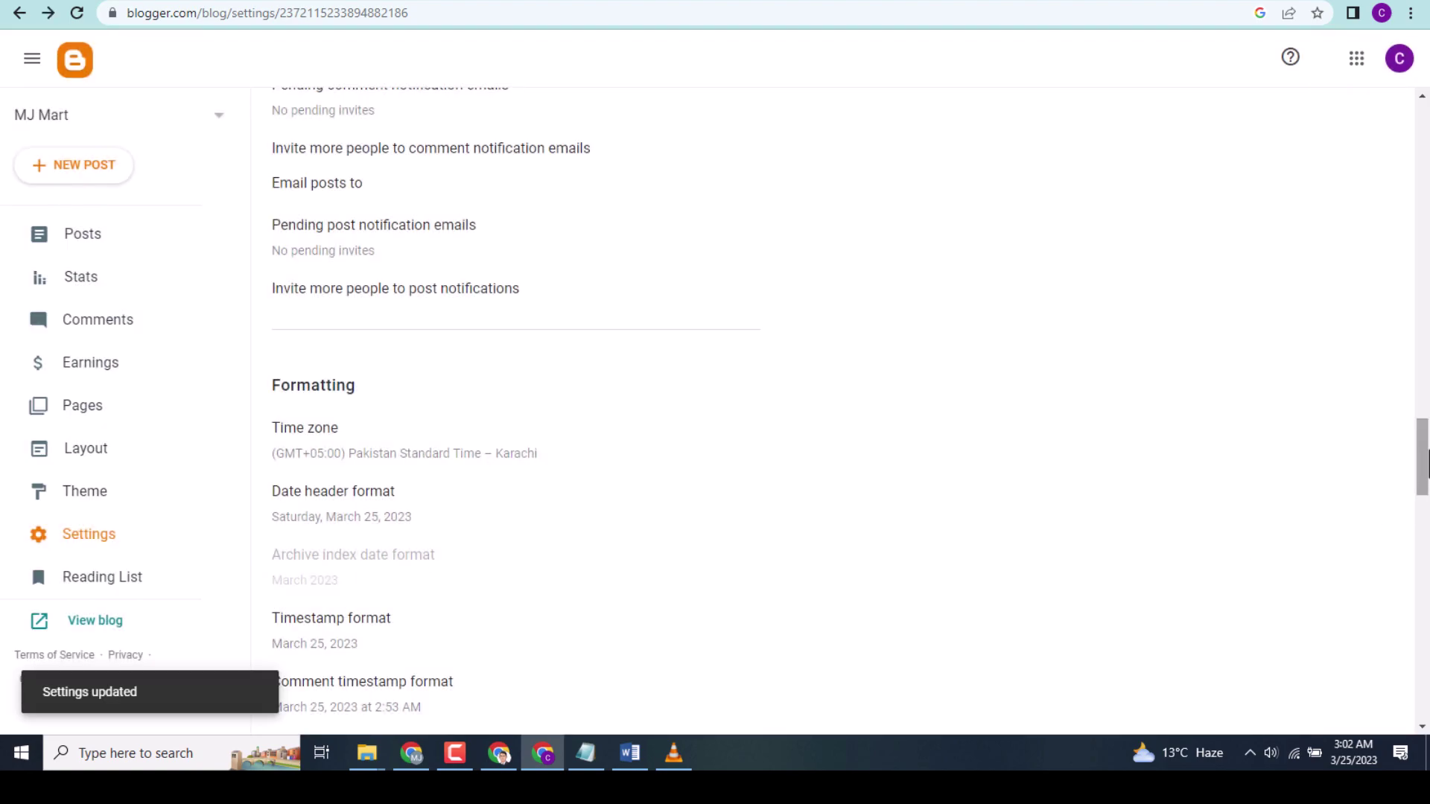
Enable the search description in the Meta tags settings
left_click_drag(1426, 465, 1426, 532)
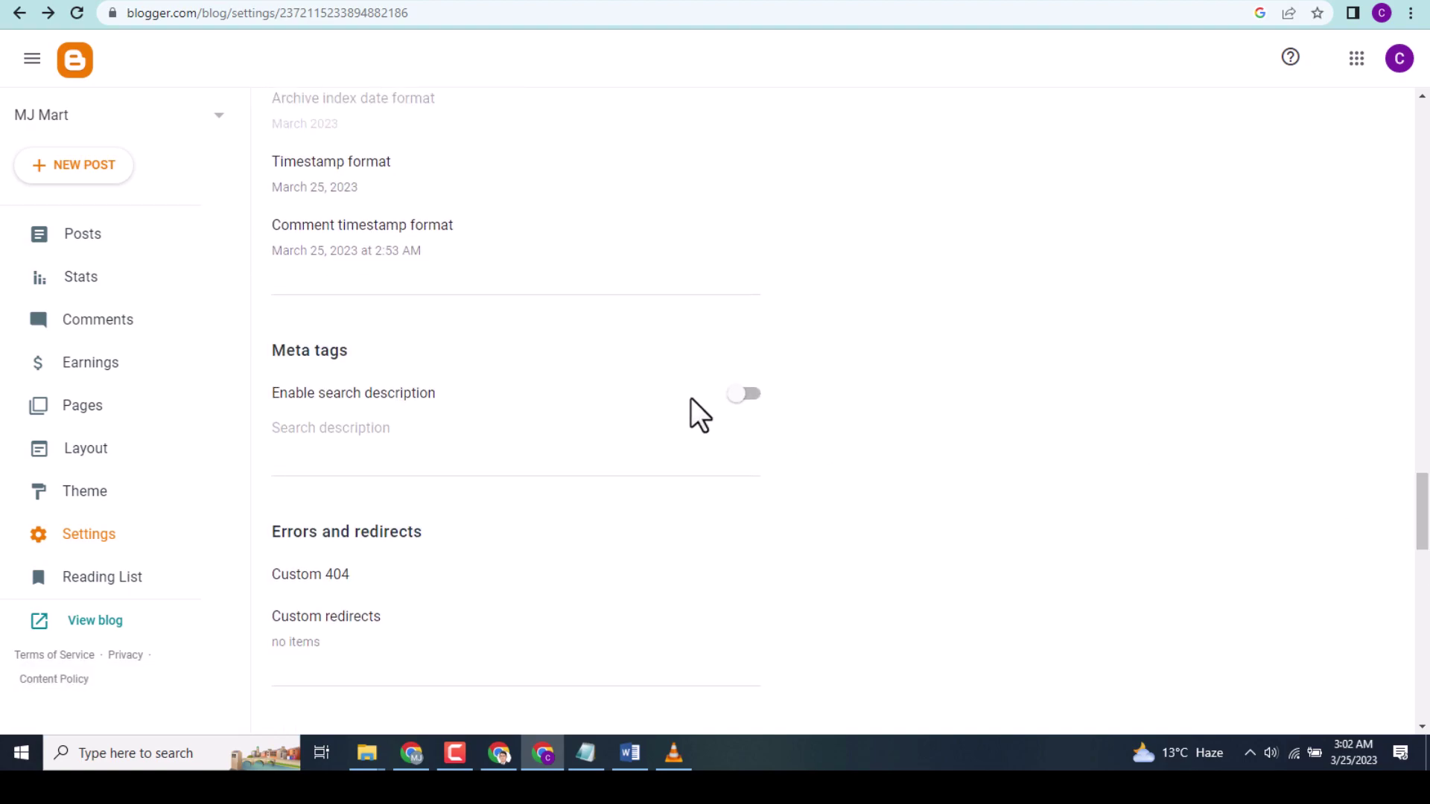
left_click(344, 351)
left_click(745, 395)
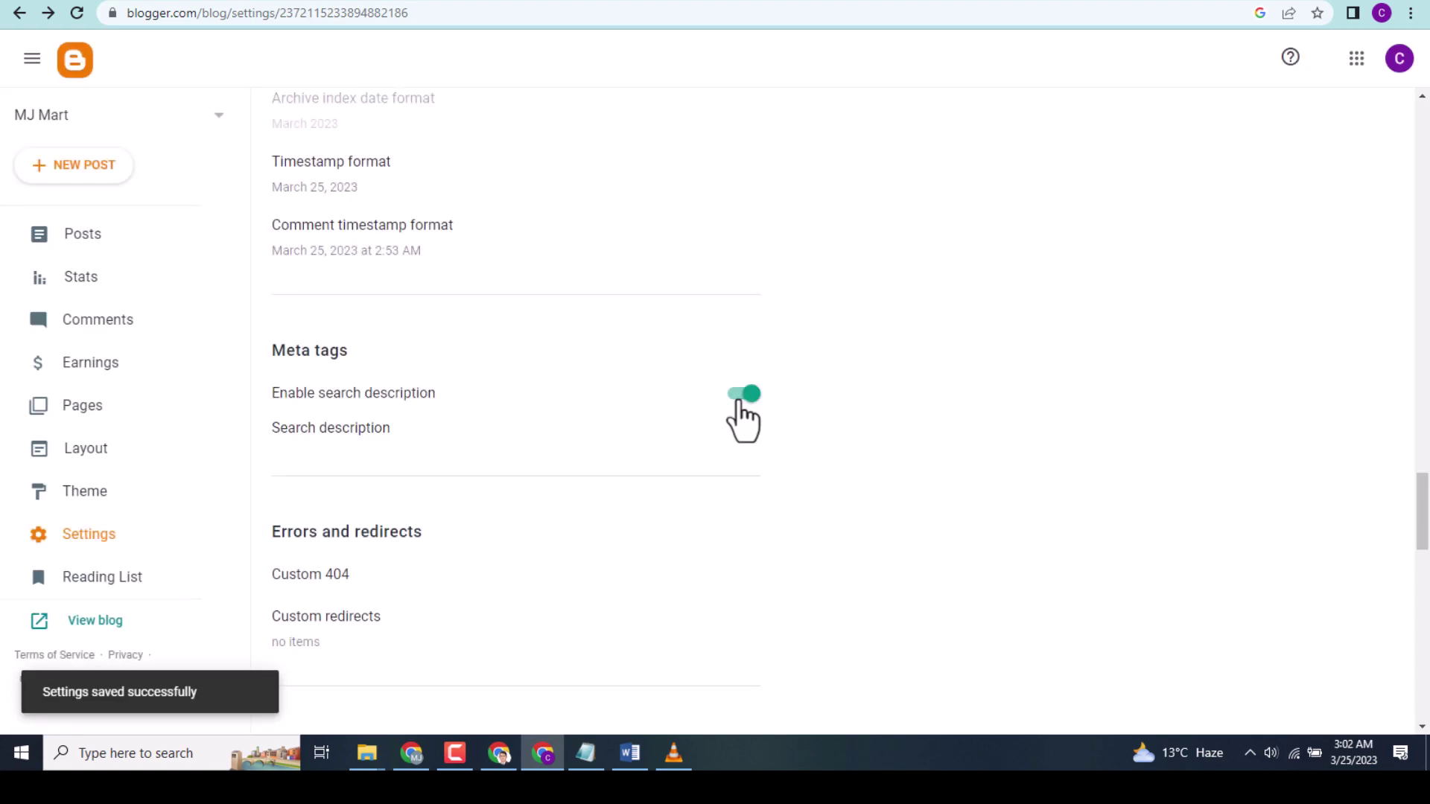
Copy the MJ Mart laptop description from the Word document into the blog's search description and save it
left_click(376, 452)
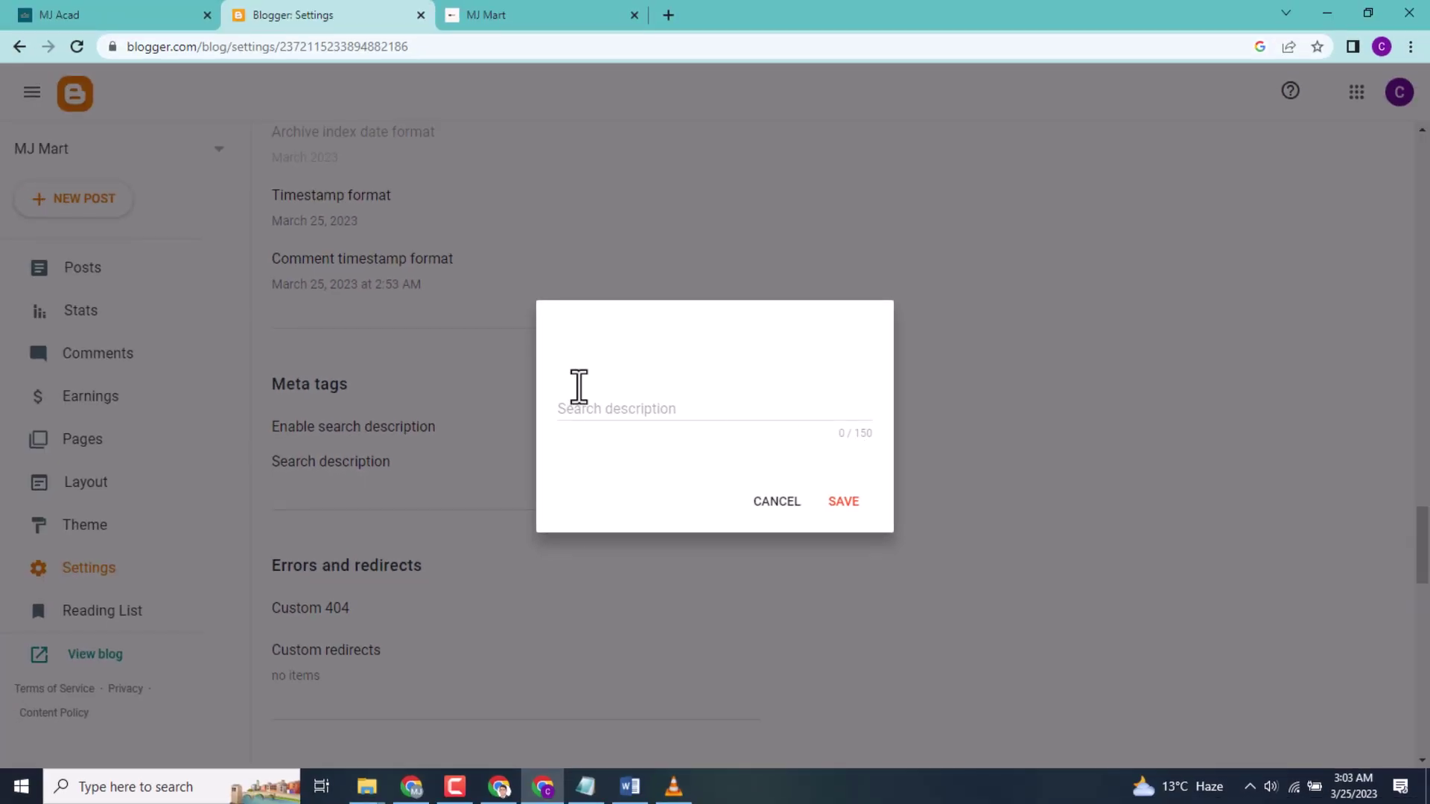
left_click(630, 786)
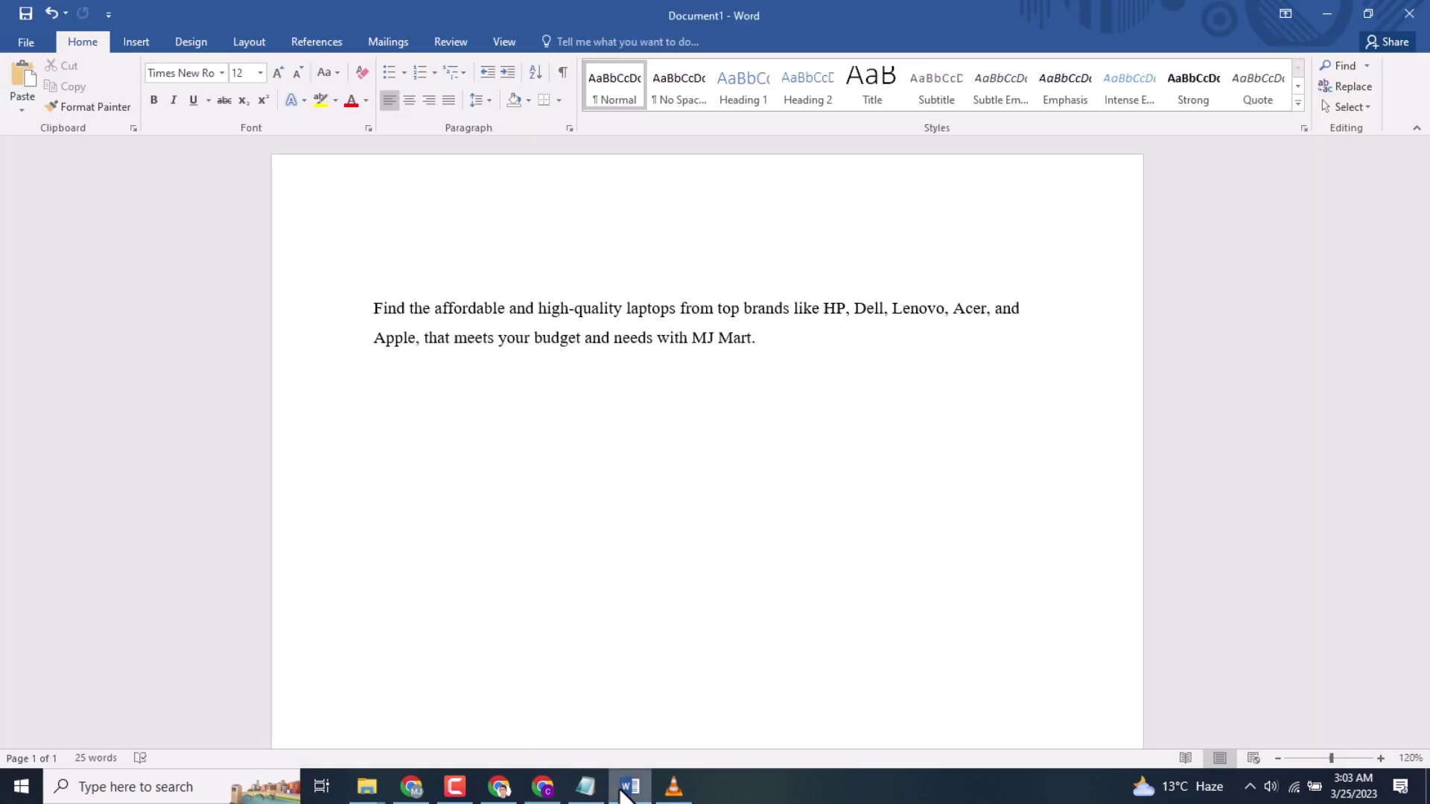
key("ctrl+a")
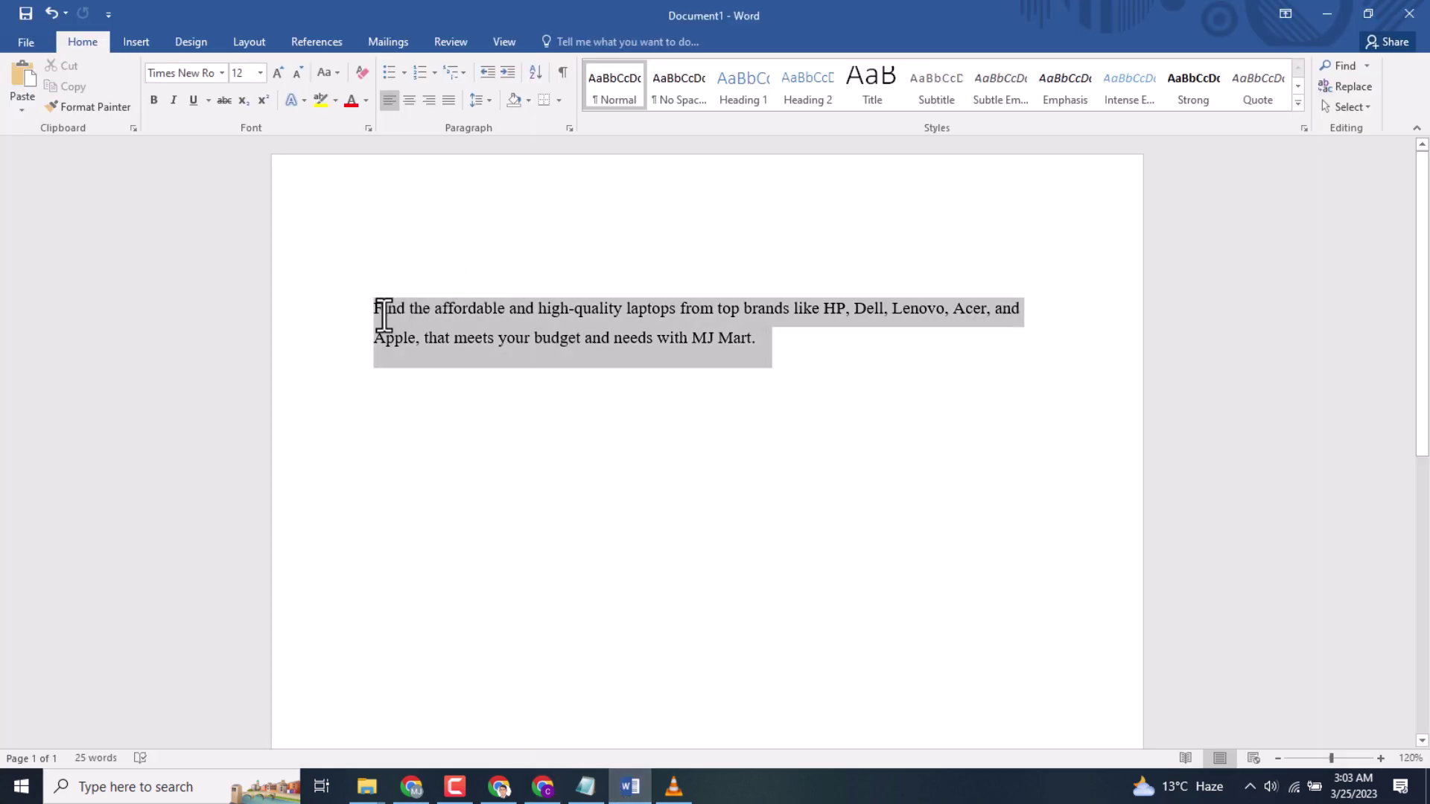
right_click(380, 311)
left_click(417, 351)
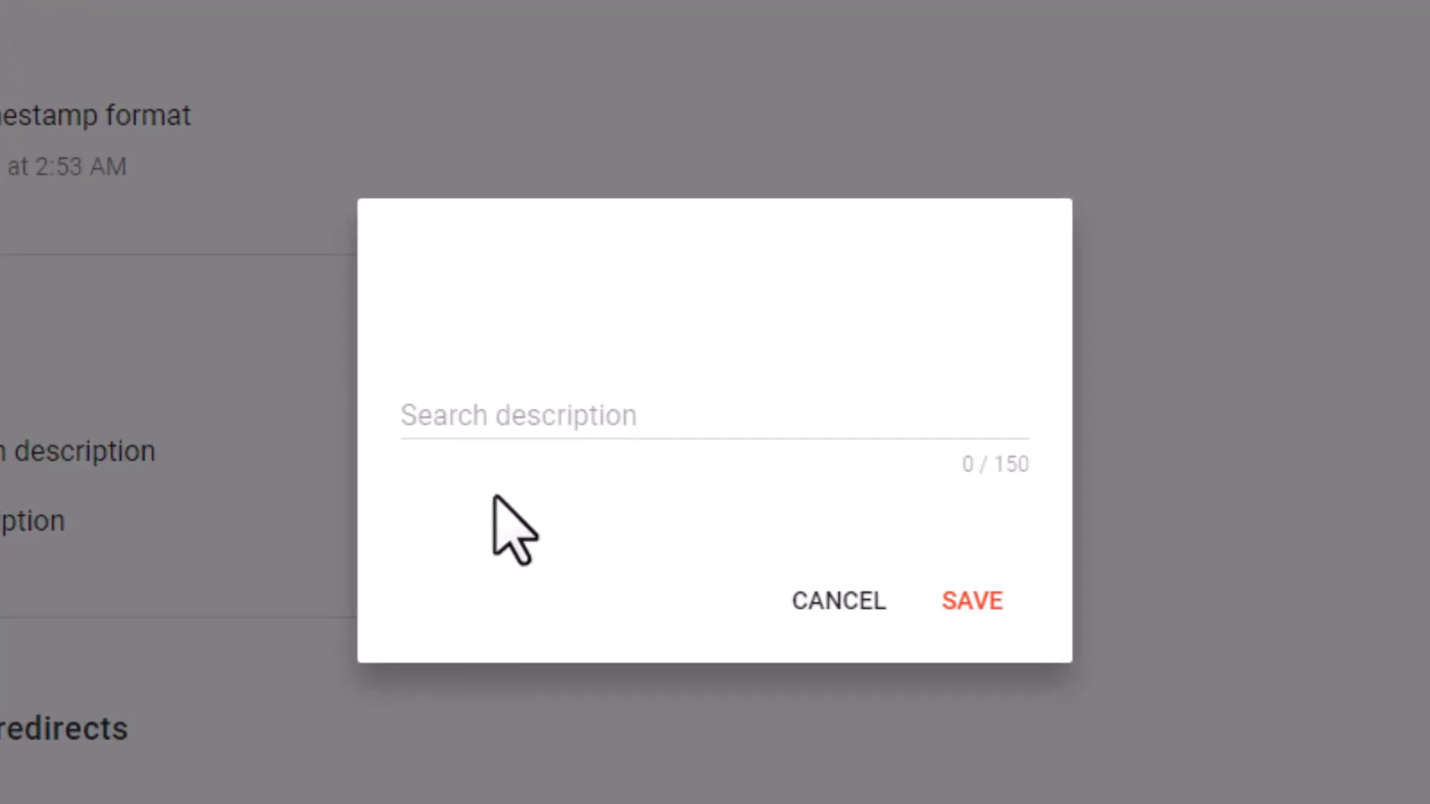
right_click(521, 409)
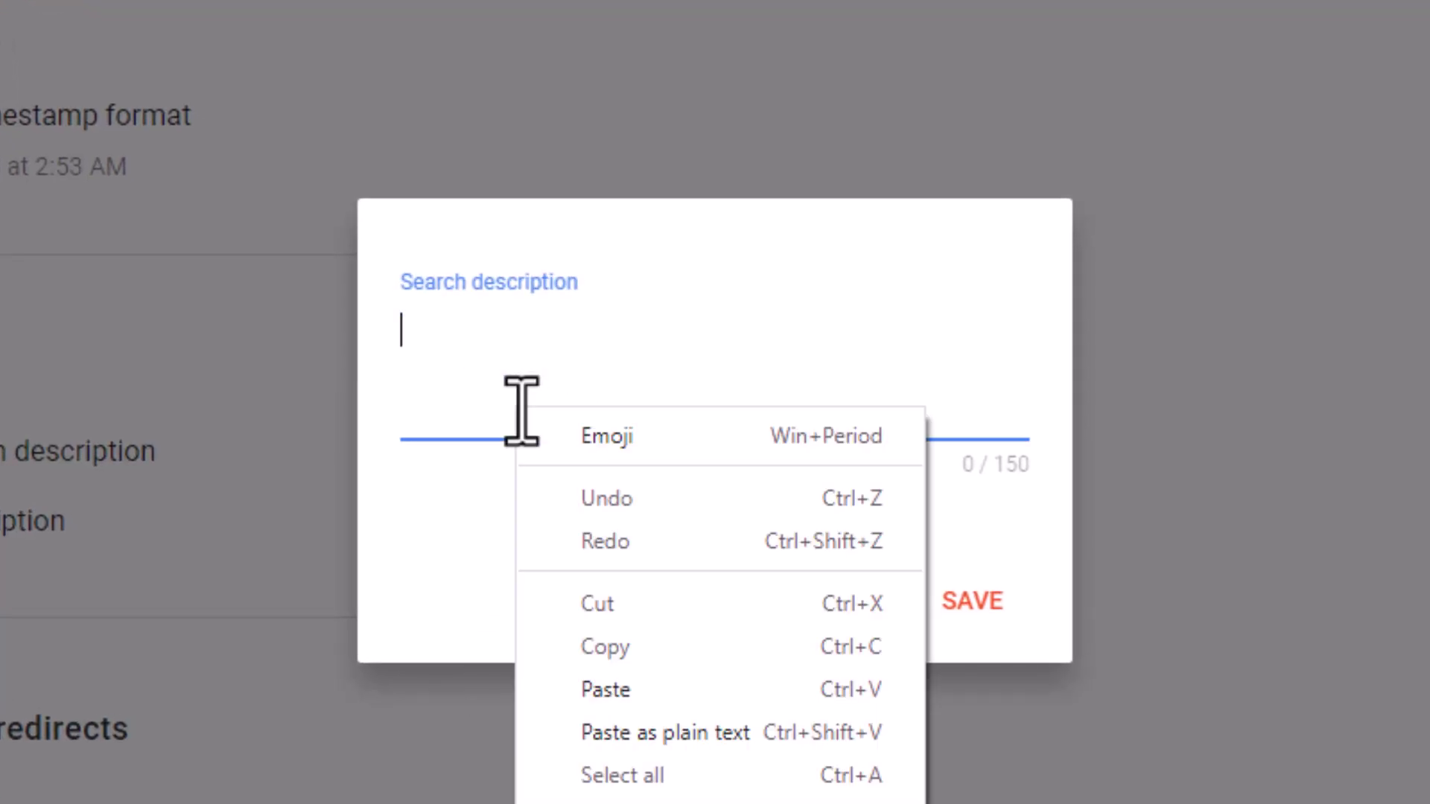
left_click(628, 679)
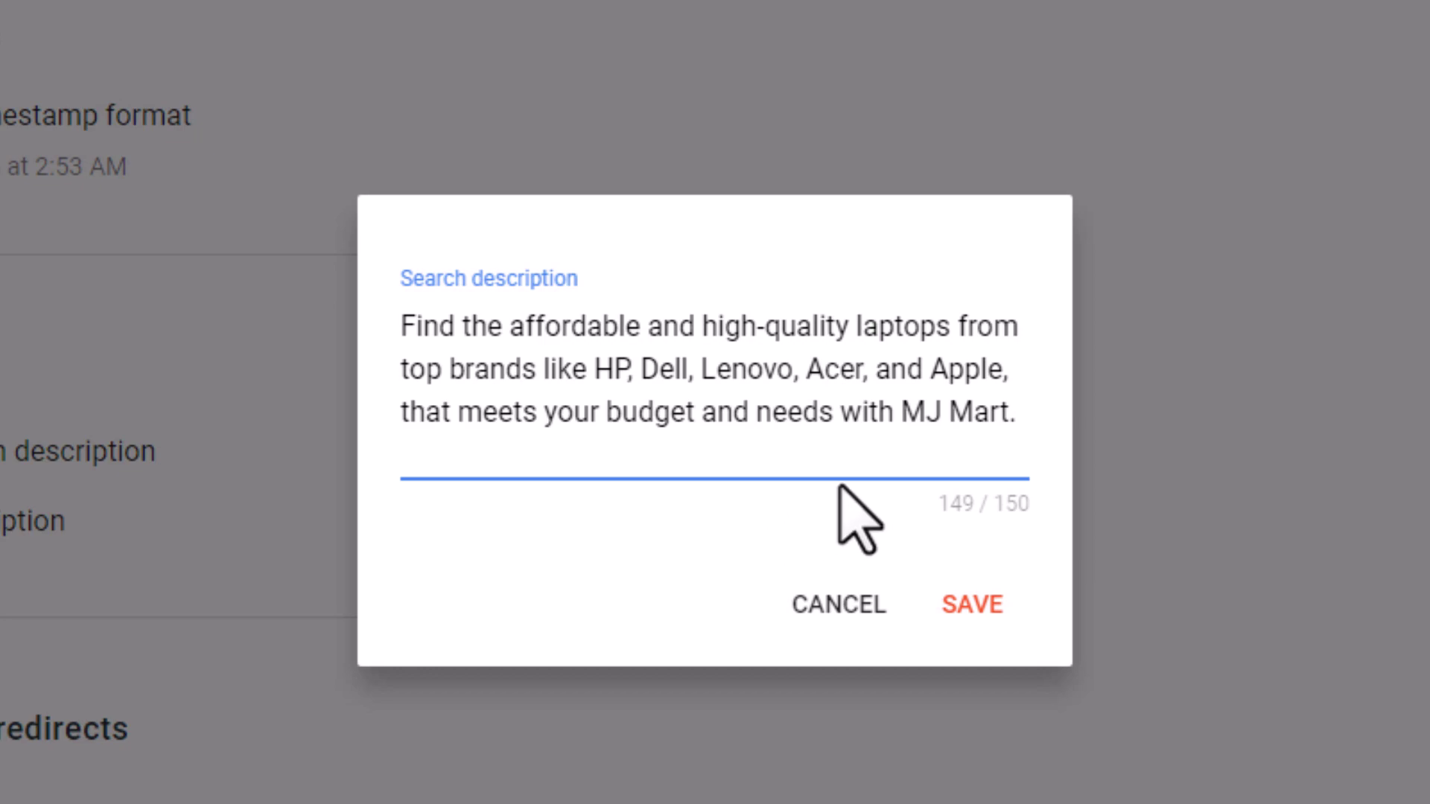
left_click(972, 602)
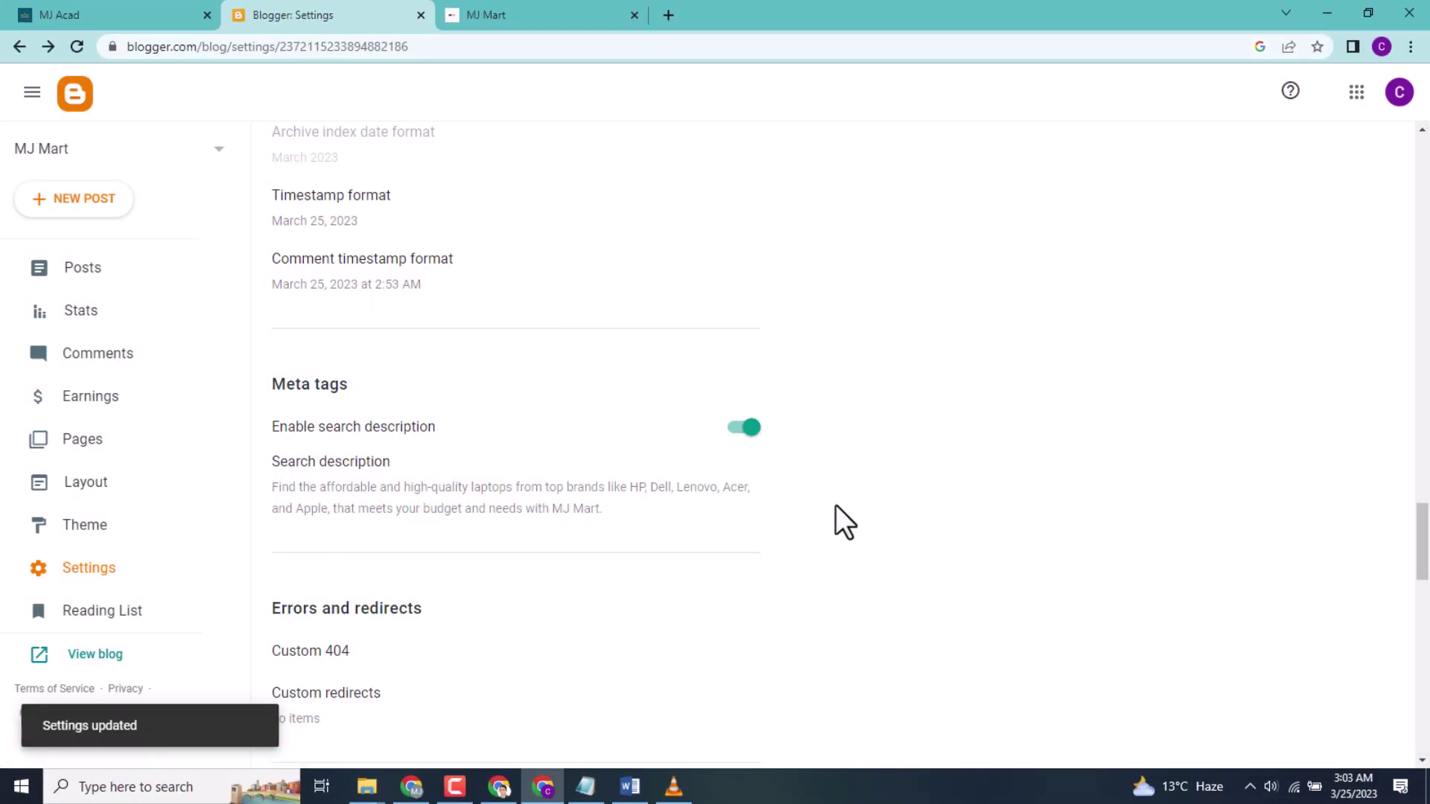
View the custom redirects setting and cancel it without adding any redirect
scroll(1426, 521, "down", 3)
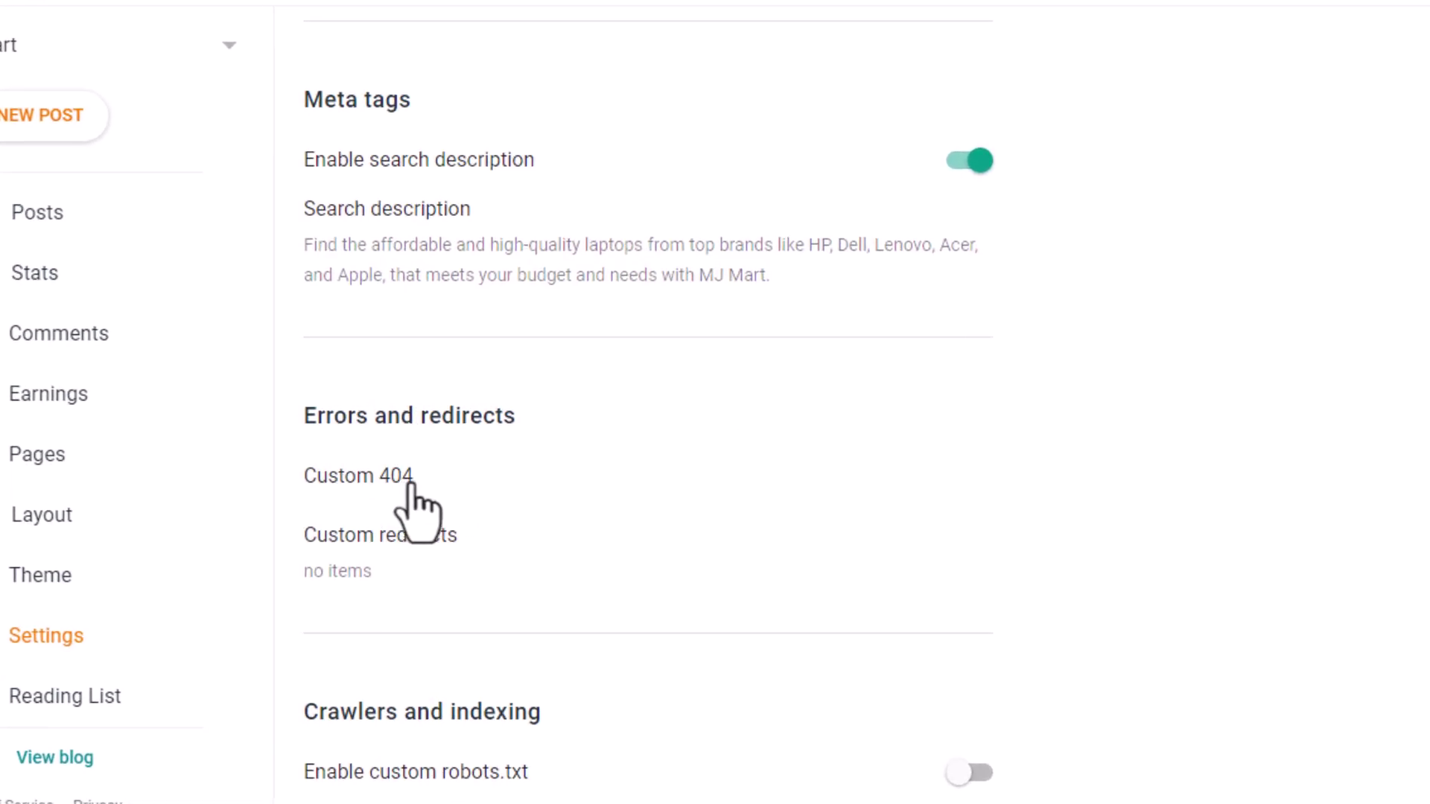
left_click(425, 560)
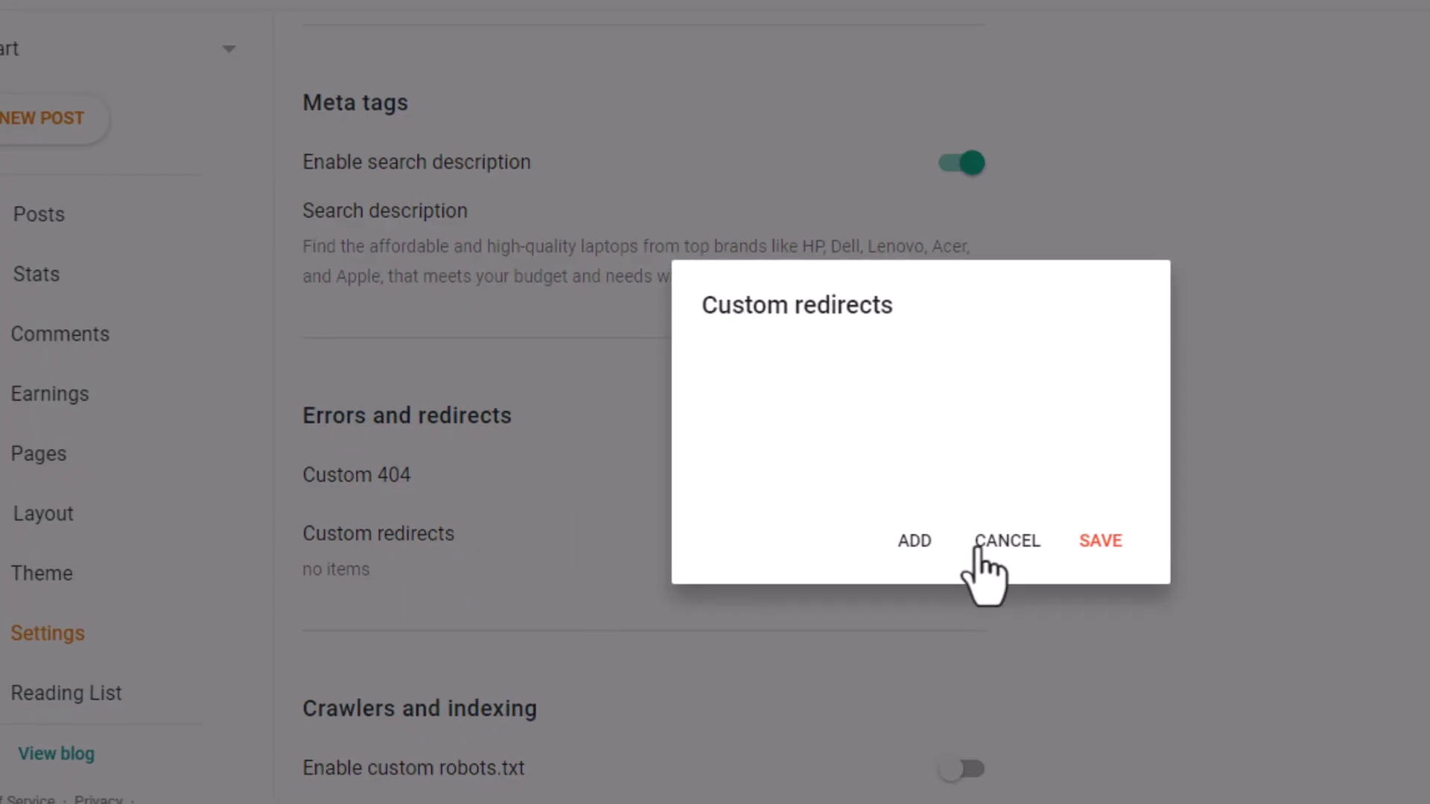
left_click(1009, 544)
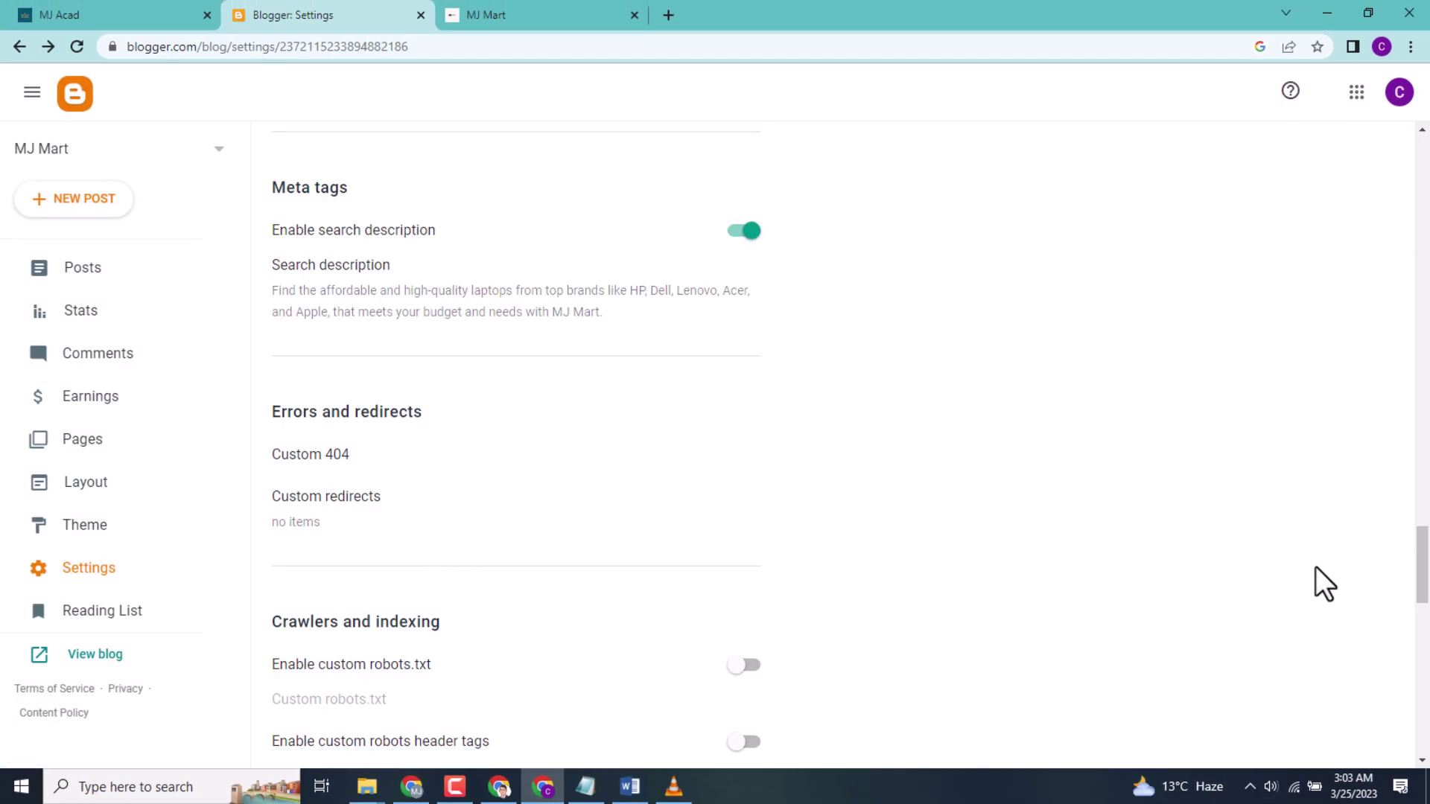
Enable custom robots.txt in the Crawlers and indexing settings
scroll(1425, 580, "down", 3)
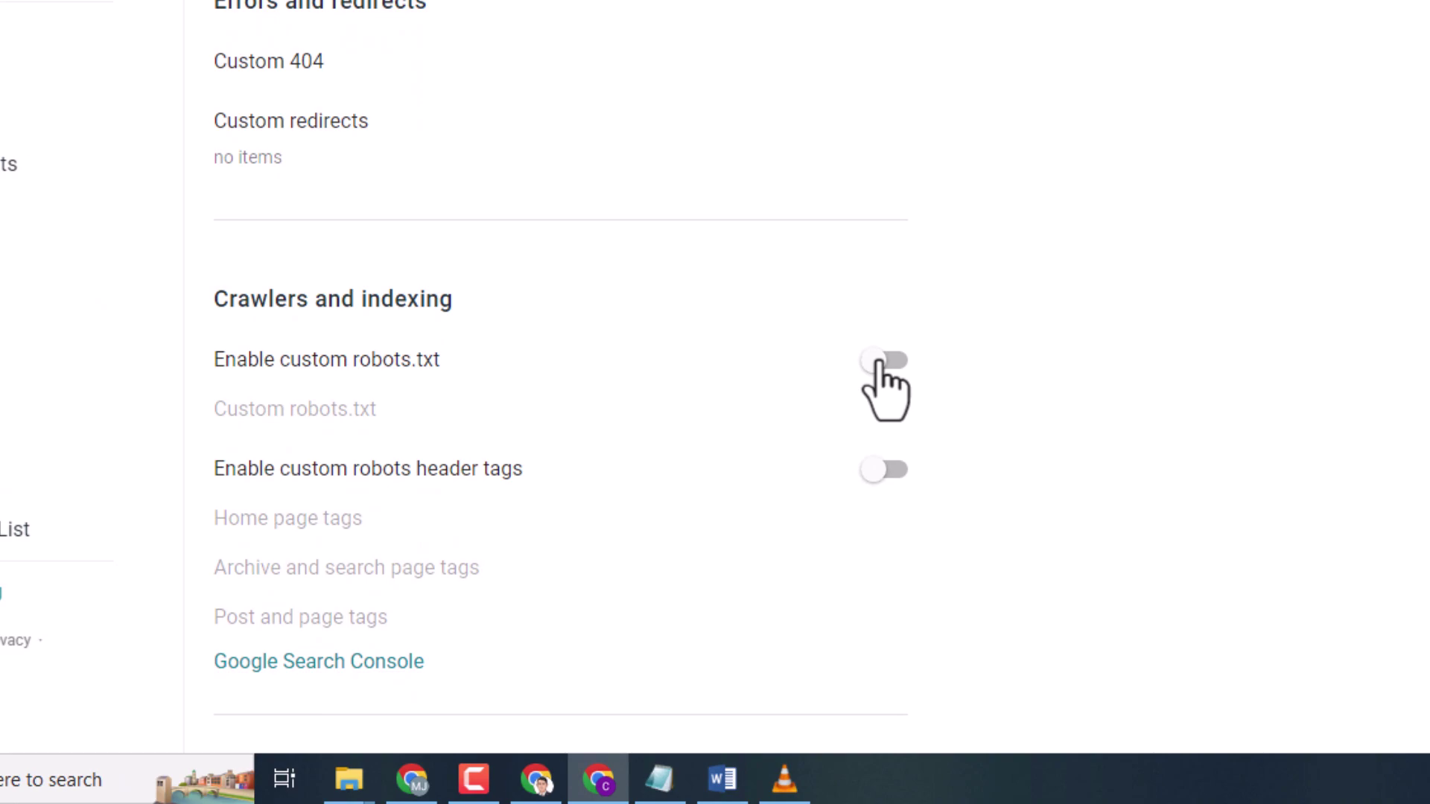
left_click(880, 361)
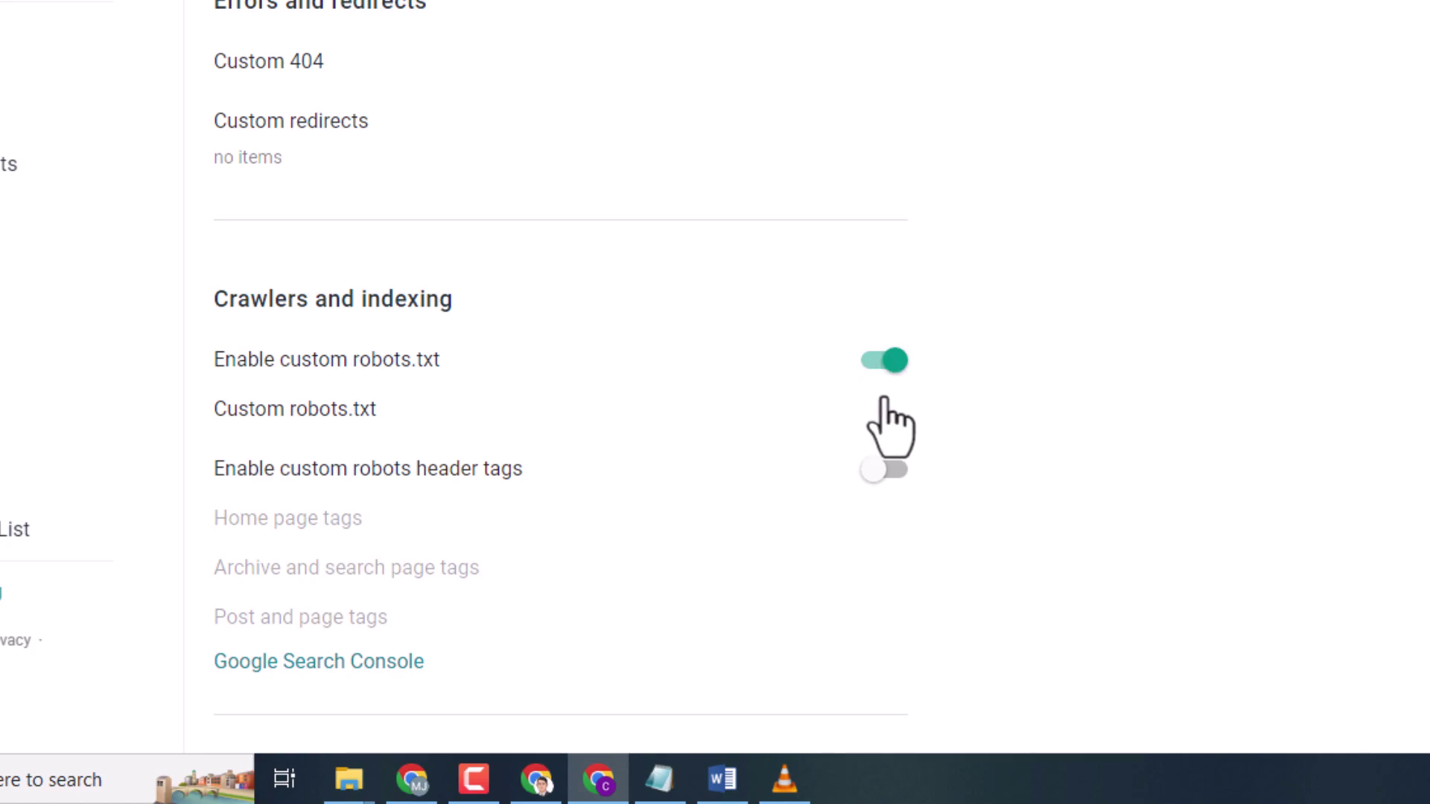
Copy all the robots.txt rules, including the mjacad.com sitemap line, from the untitled Notepad file into the blog's custom robots.txt
left_click(307, 421)
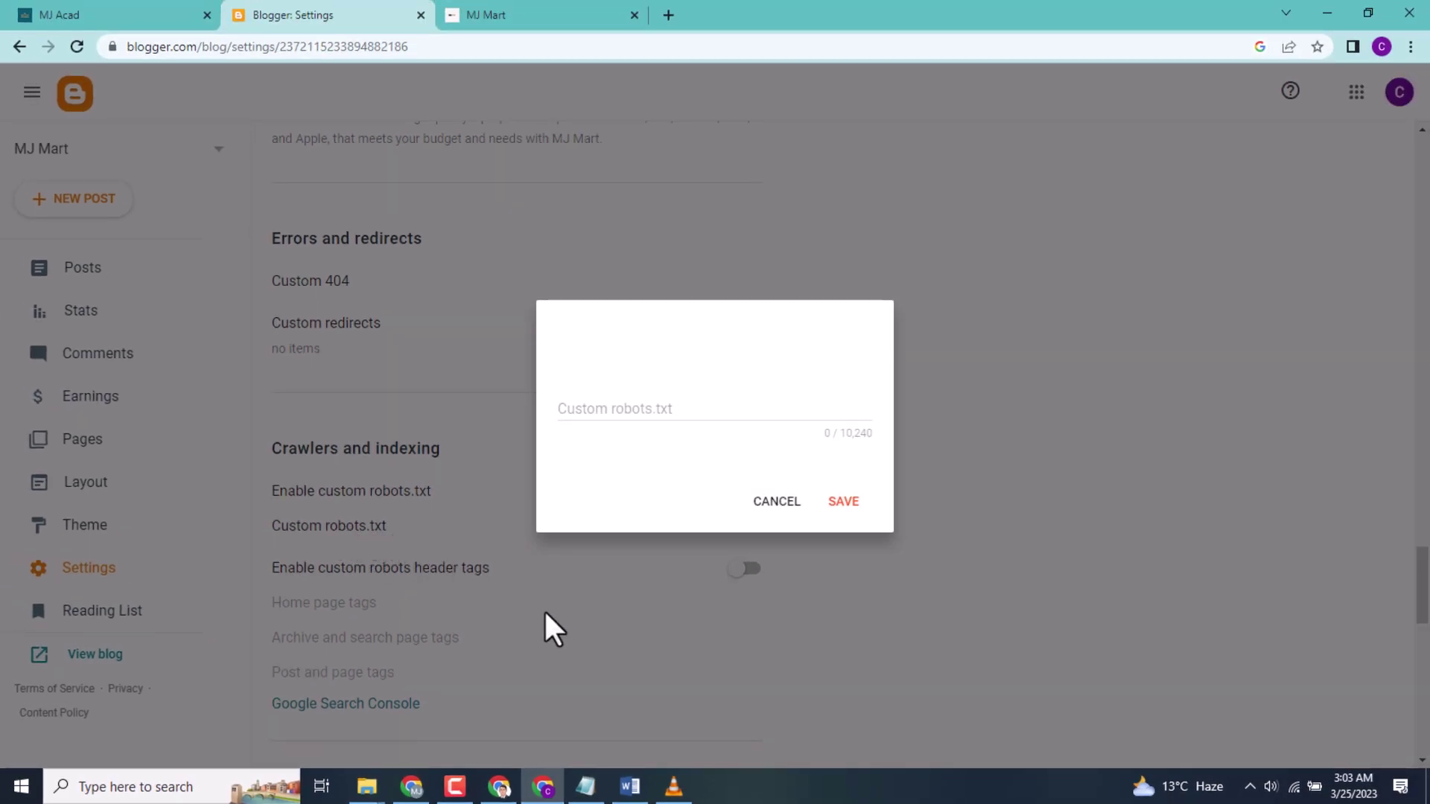
left_click(595, 796)
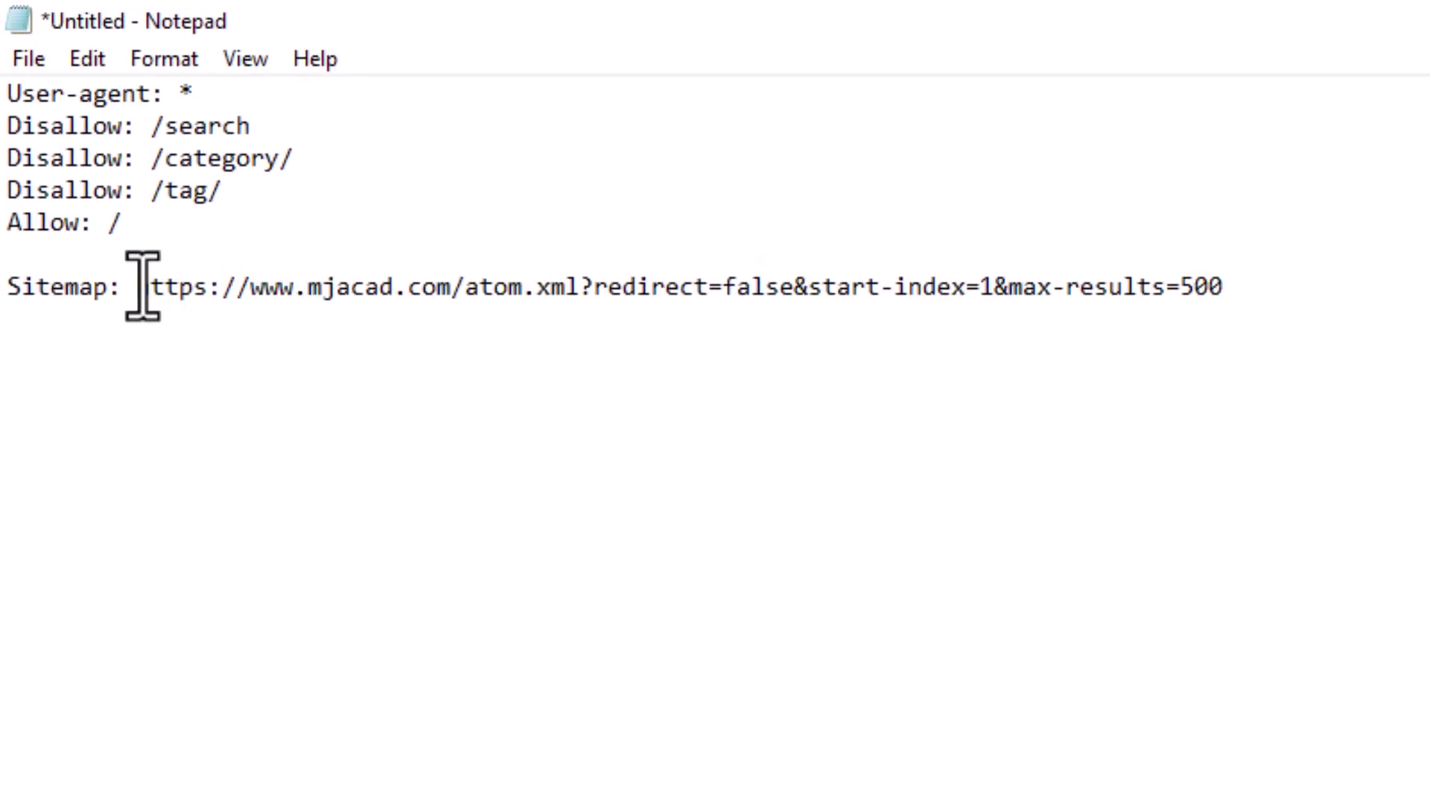
left_click_drag(149, 291, 463, 306)
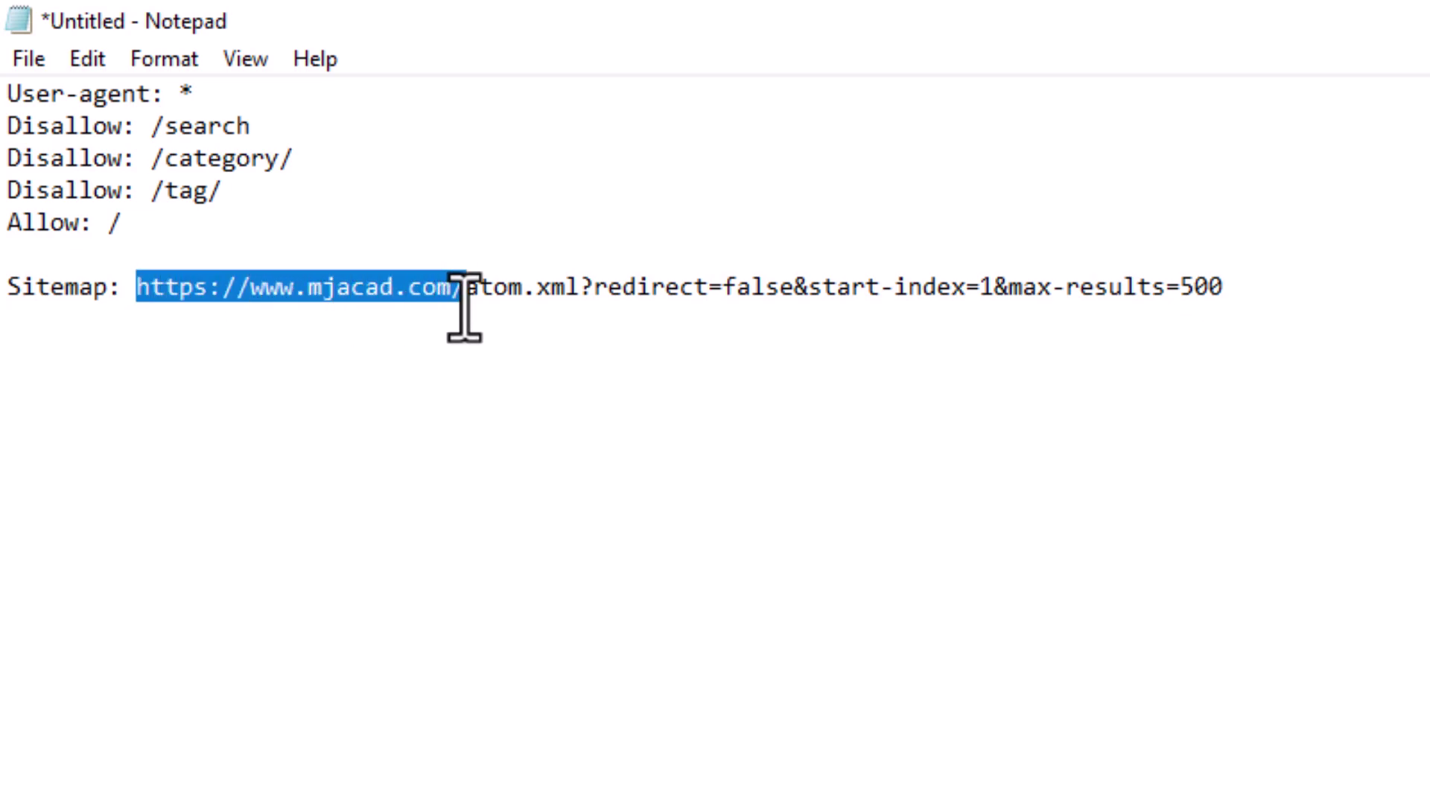
left_click(351, 287)
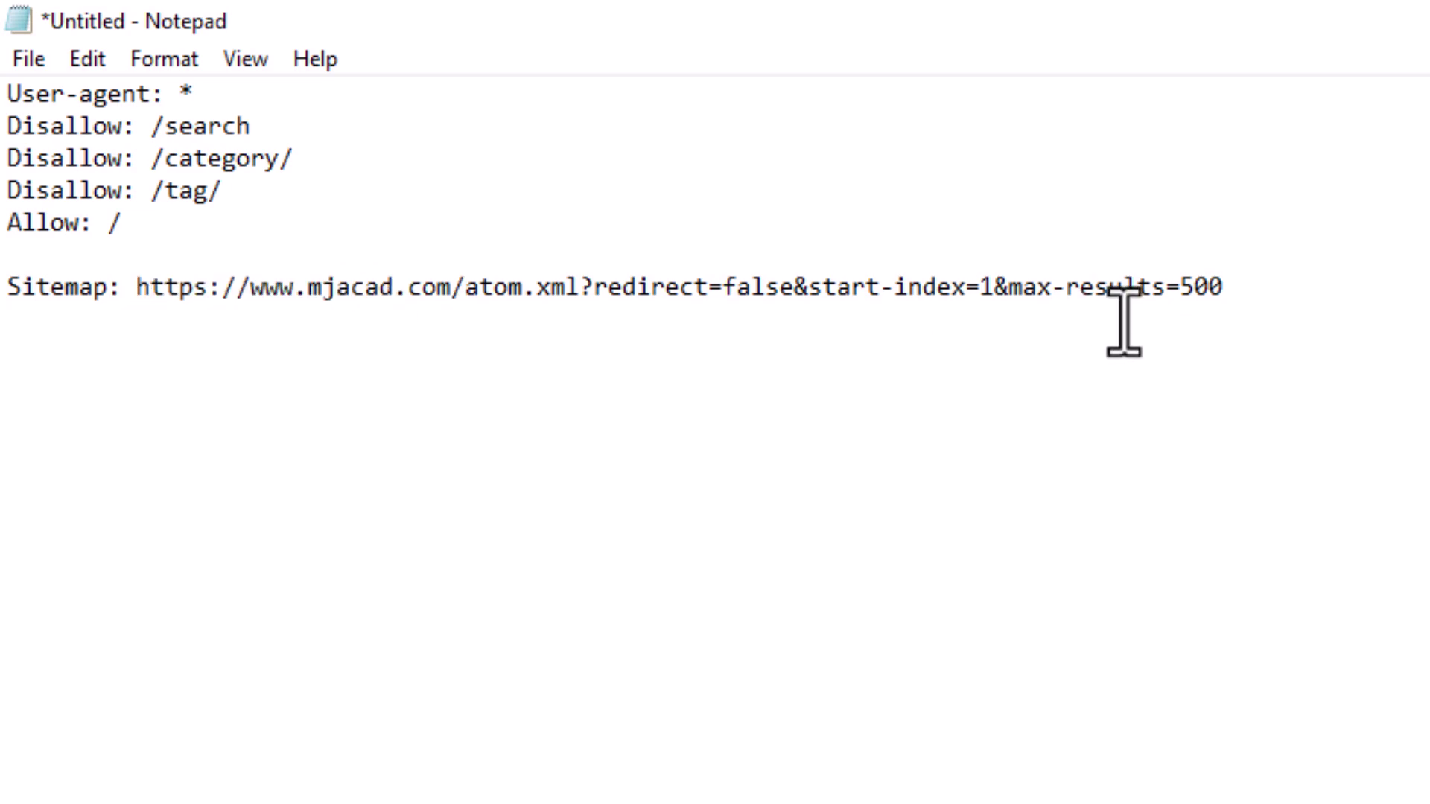
left_click_drag(1268, 306, 21, 104)
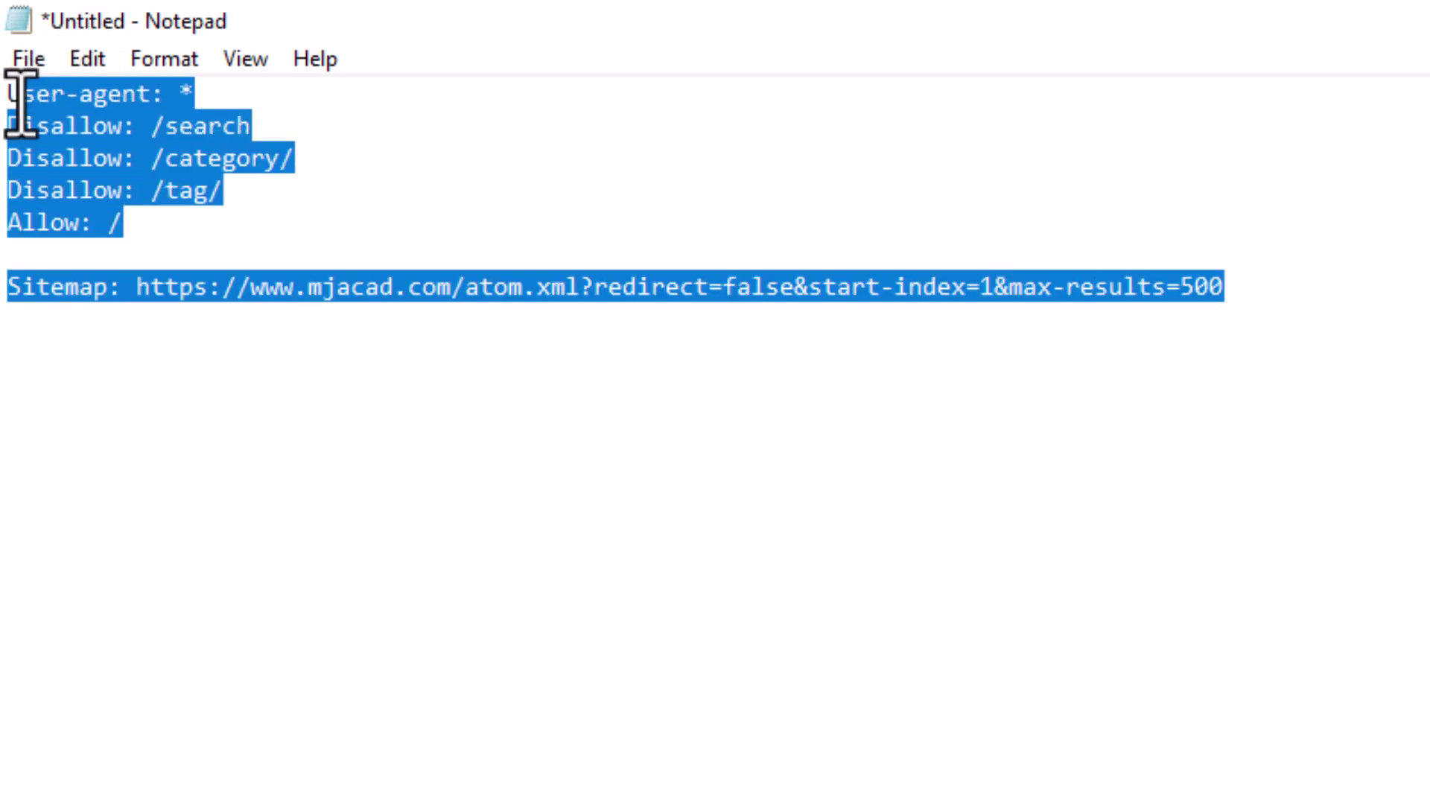
right_click(14, 104)
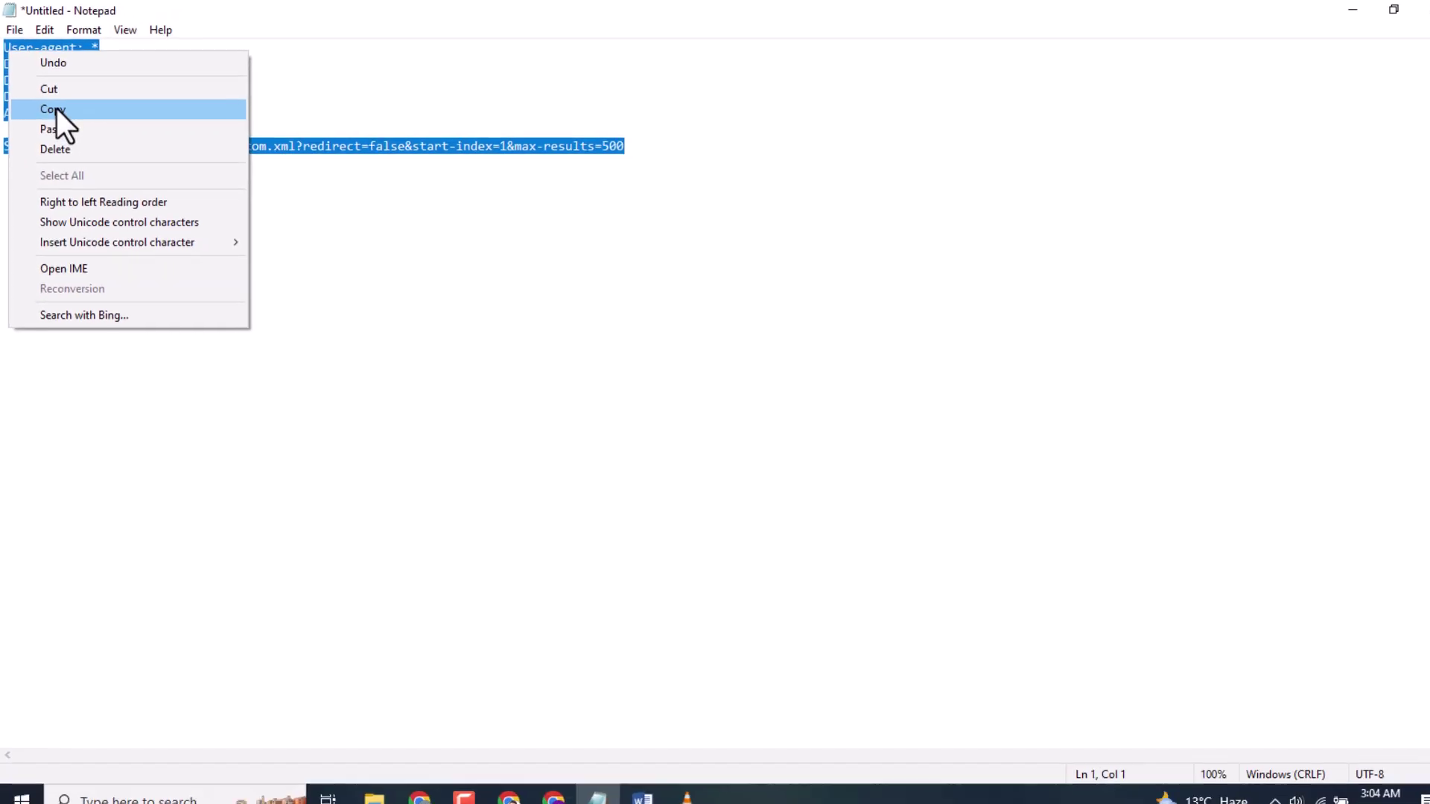
left_click(57, 110)
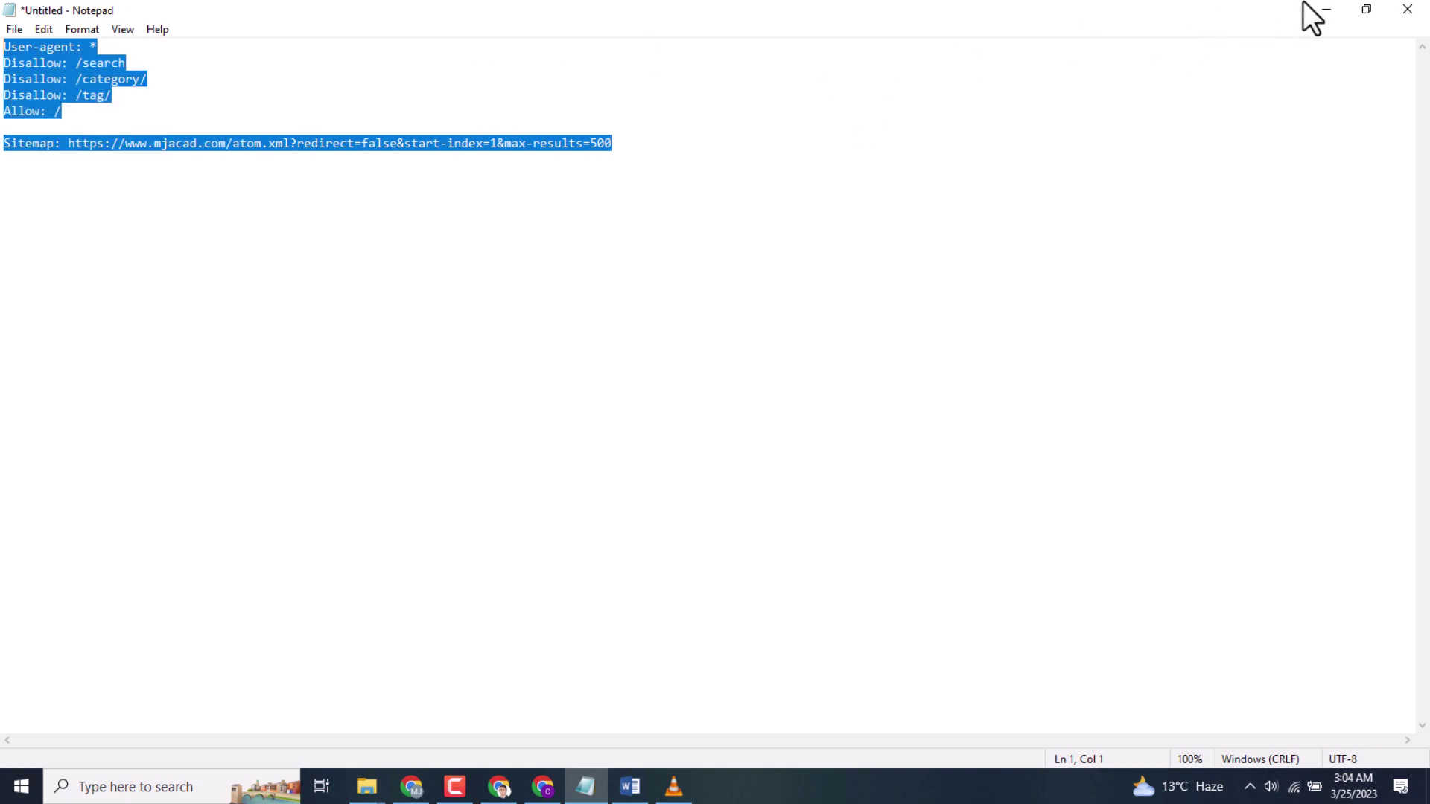
left_click(1325, 11)
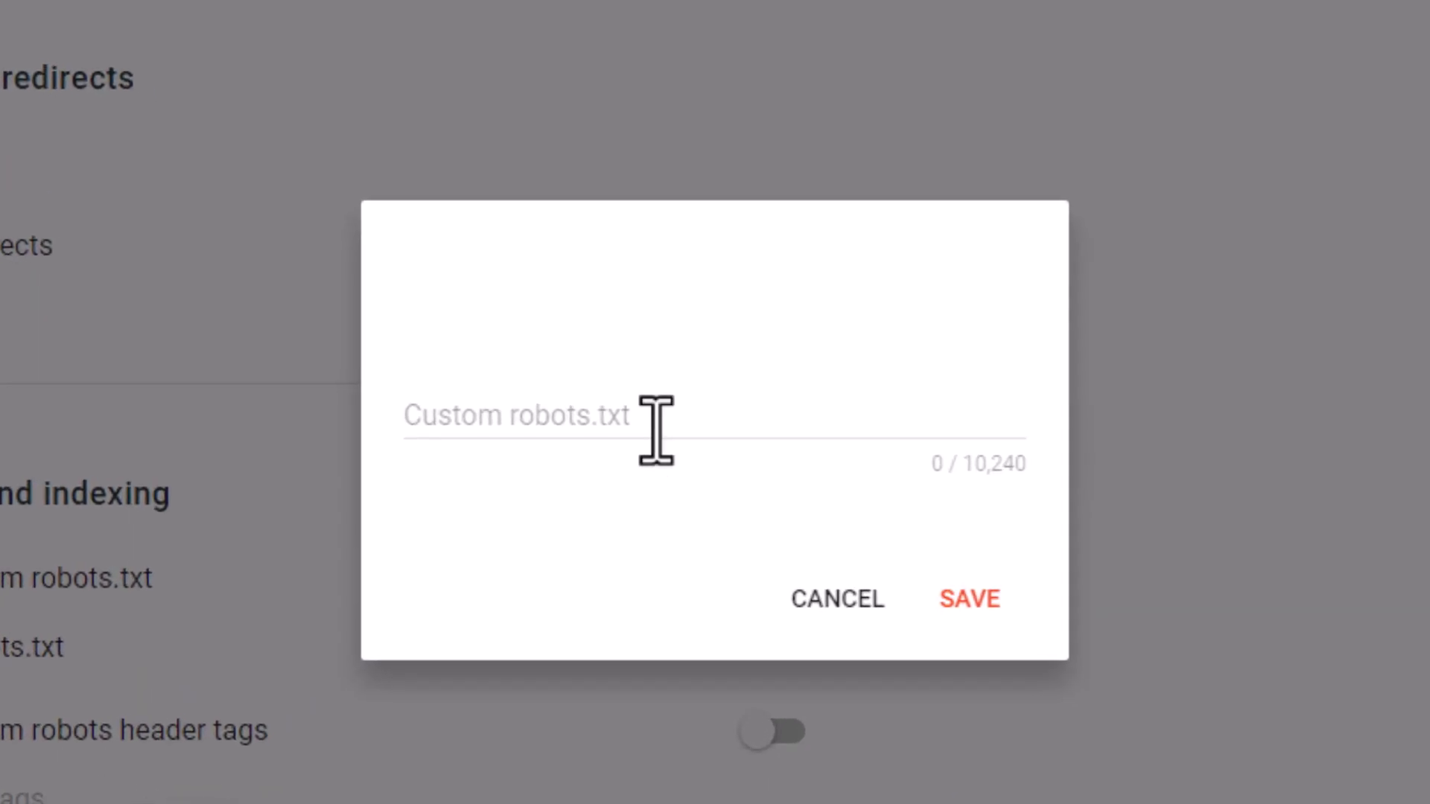
left_click(690, 415)
right_click(655, 431)
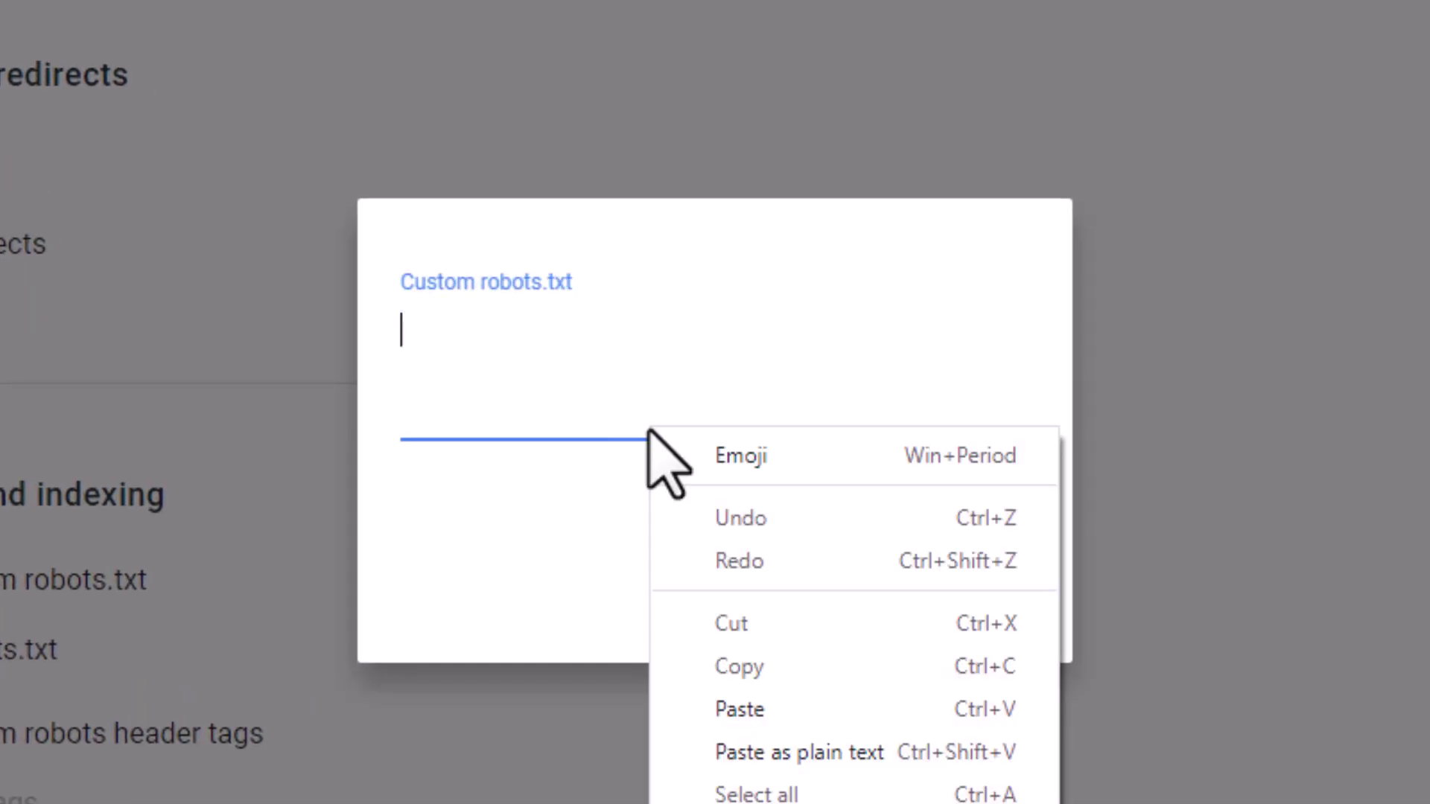
left_click(737, 708)
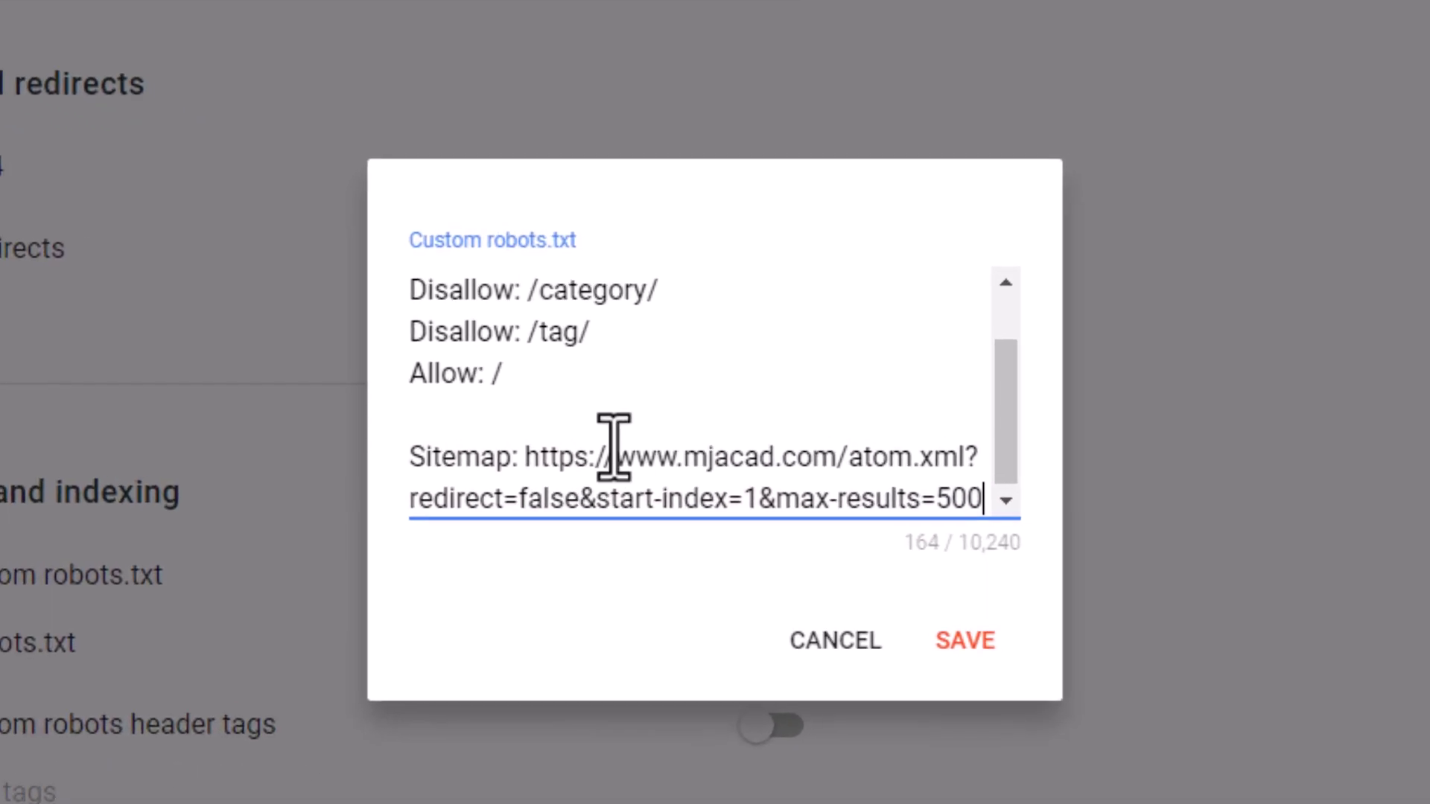
left_click_drag(519, 458, 843, 458)
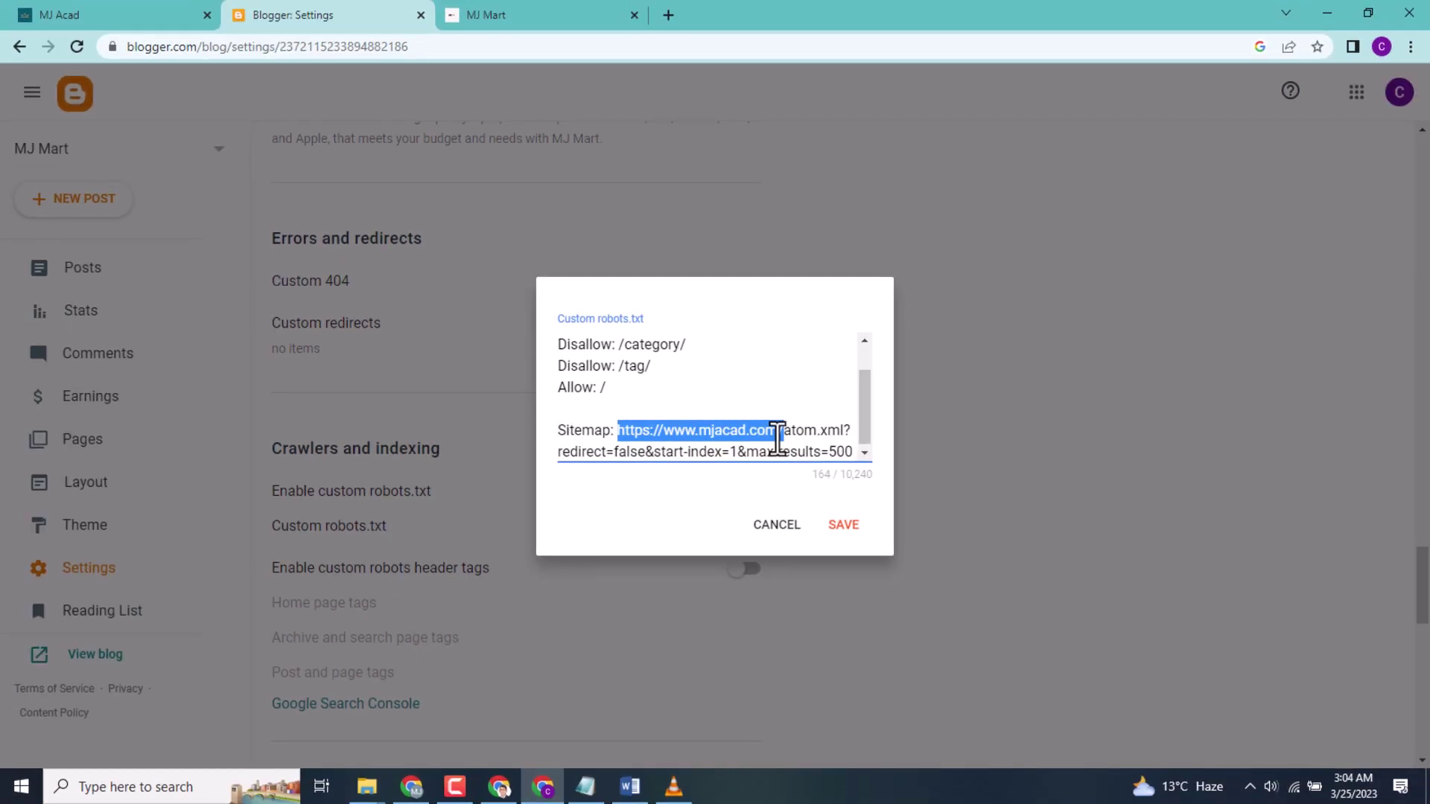
left_click(532, 11)
left_click(260, 49)
right_click(259, 46)
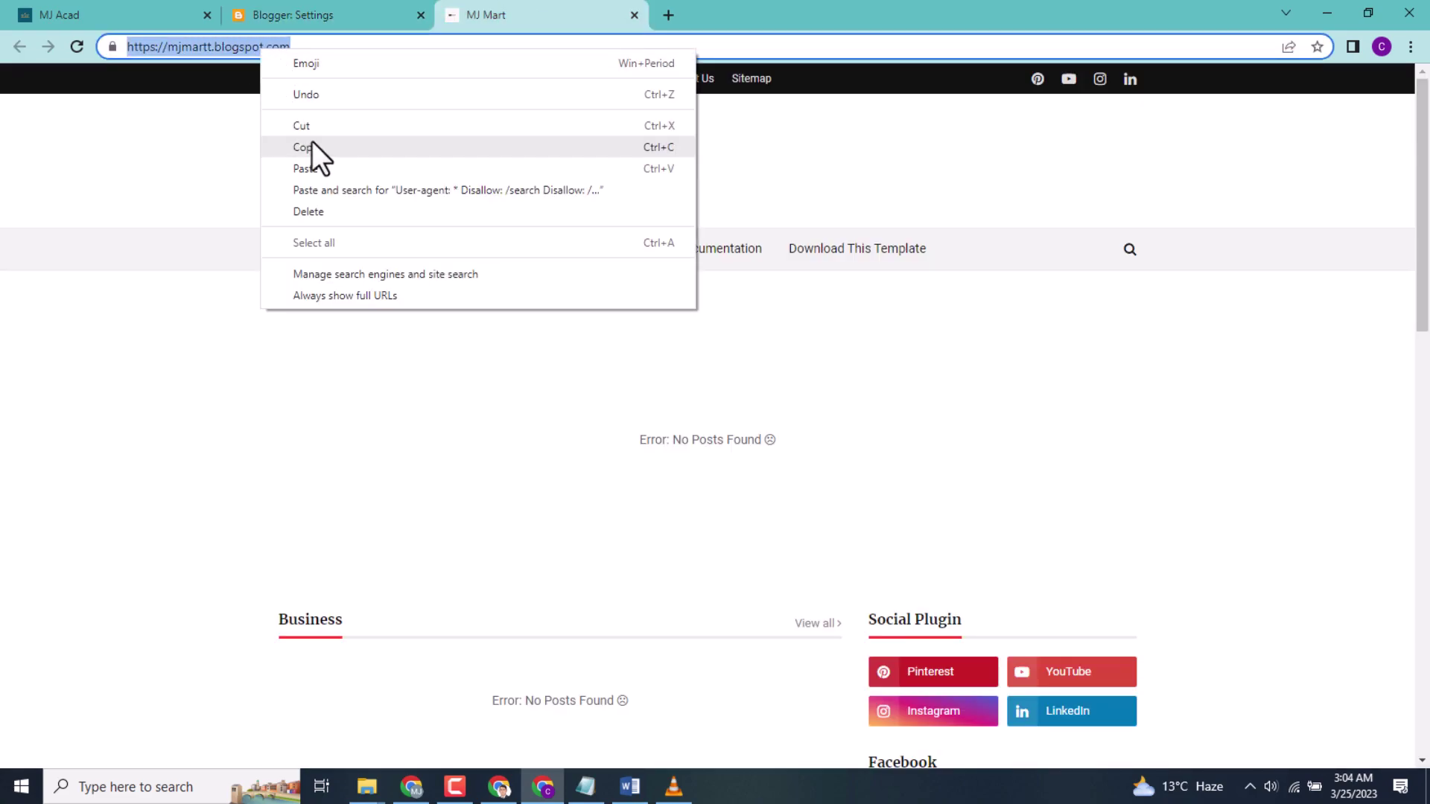
left_click(313, 148)
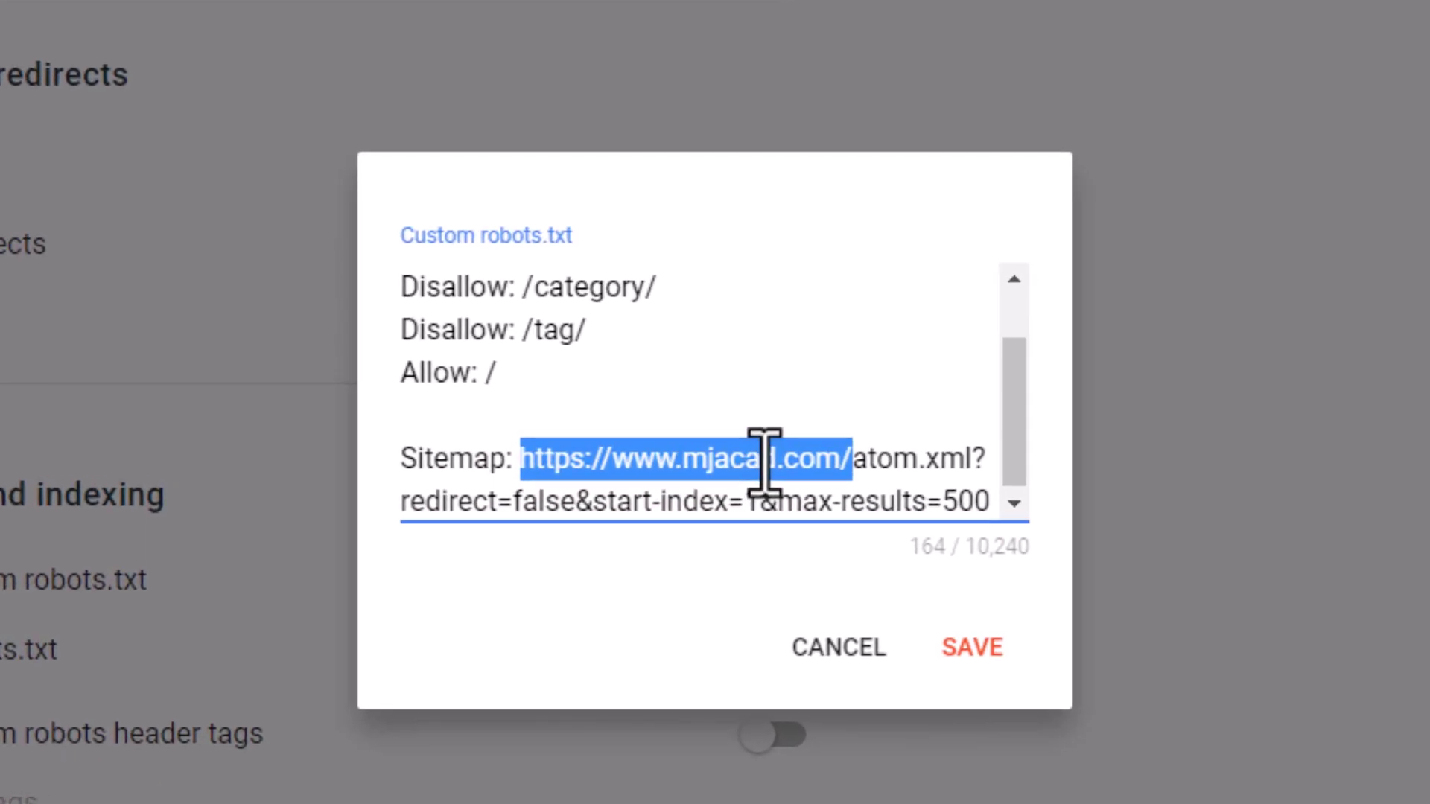
right_click(765, 462)
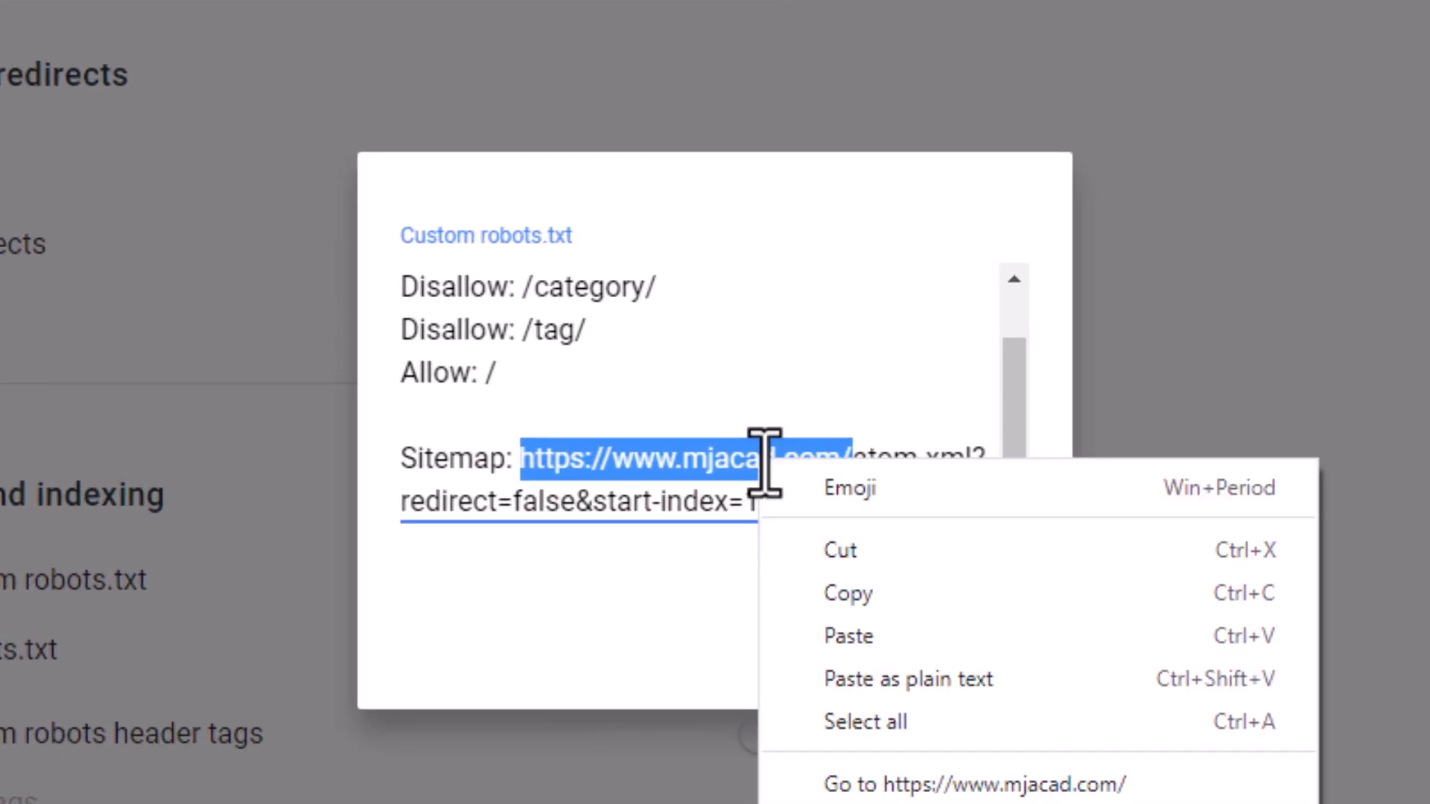
left_click(849, 638)
scroll(1020, 447, "down", 1)
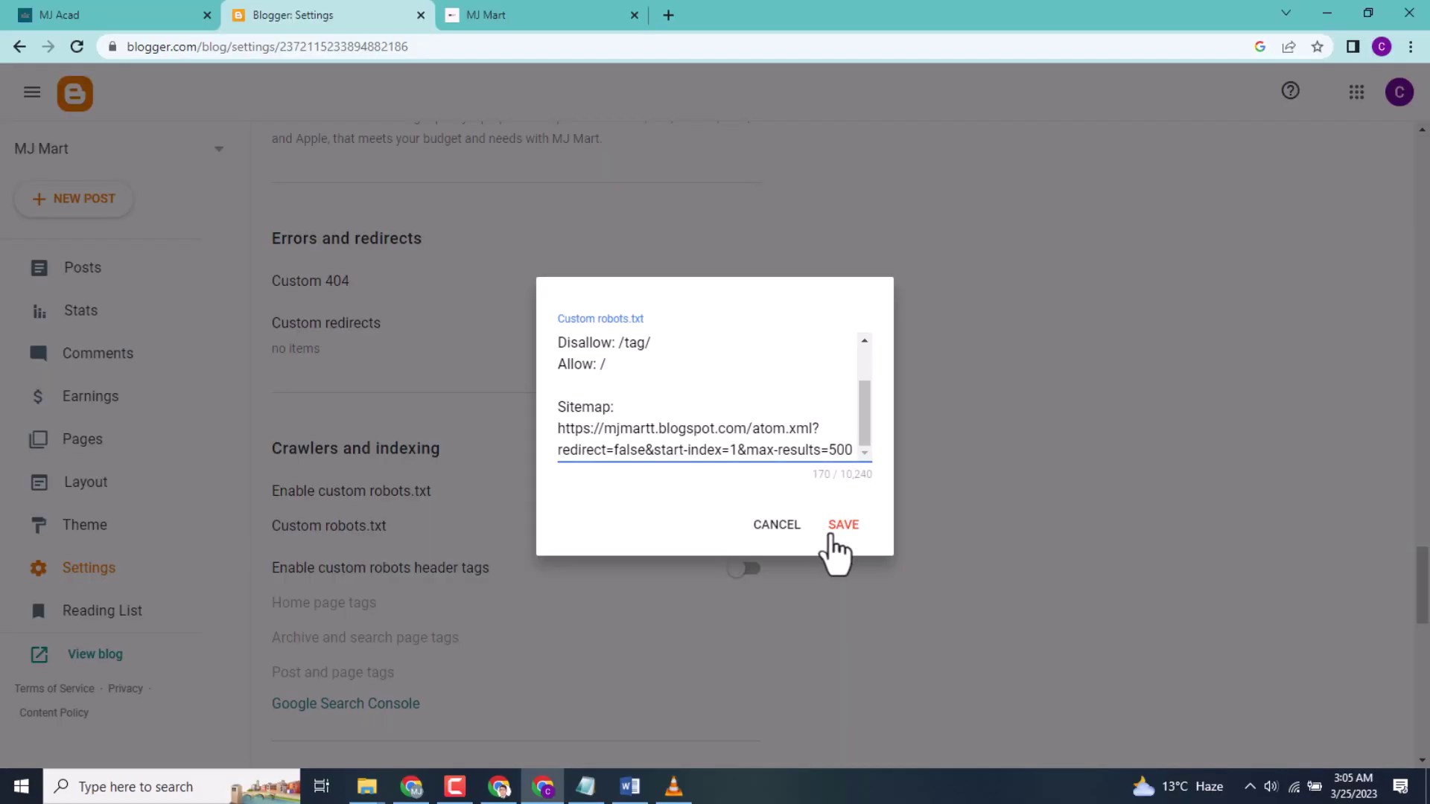
left_click(840, 526)
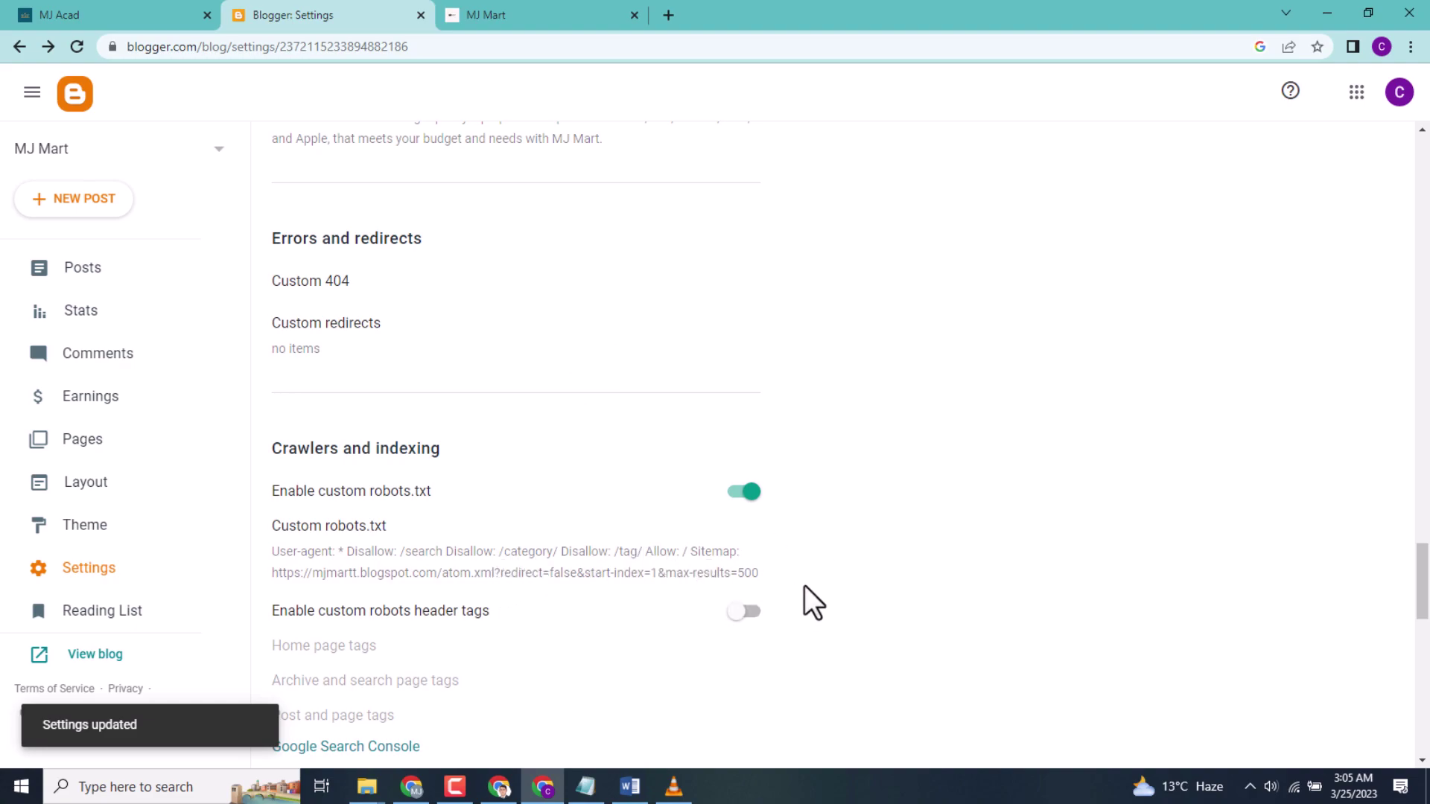
Enable custom robots header tags and turn on noodp in the home page tags, keeping all enabled, and save them
scroll(819, 447, "down", 2)
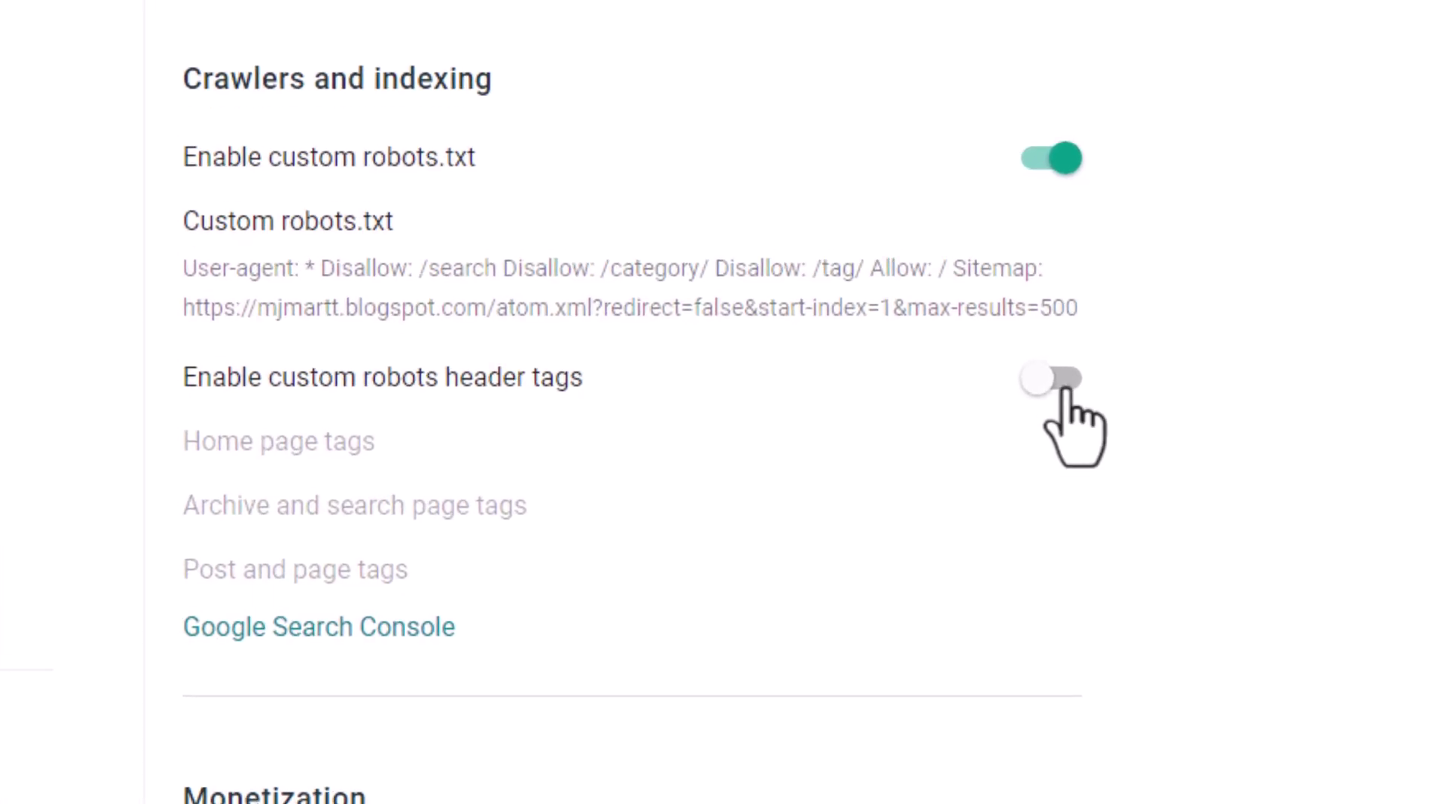
left_click(1055, 380)
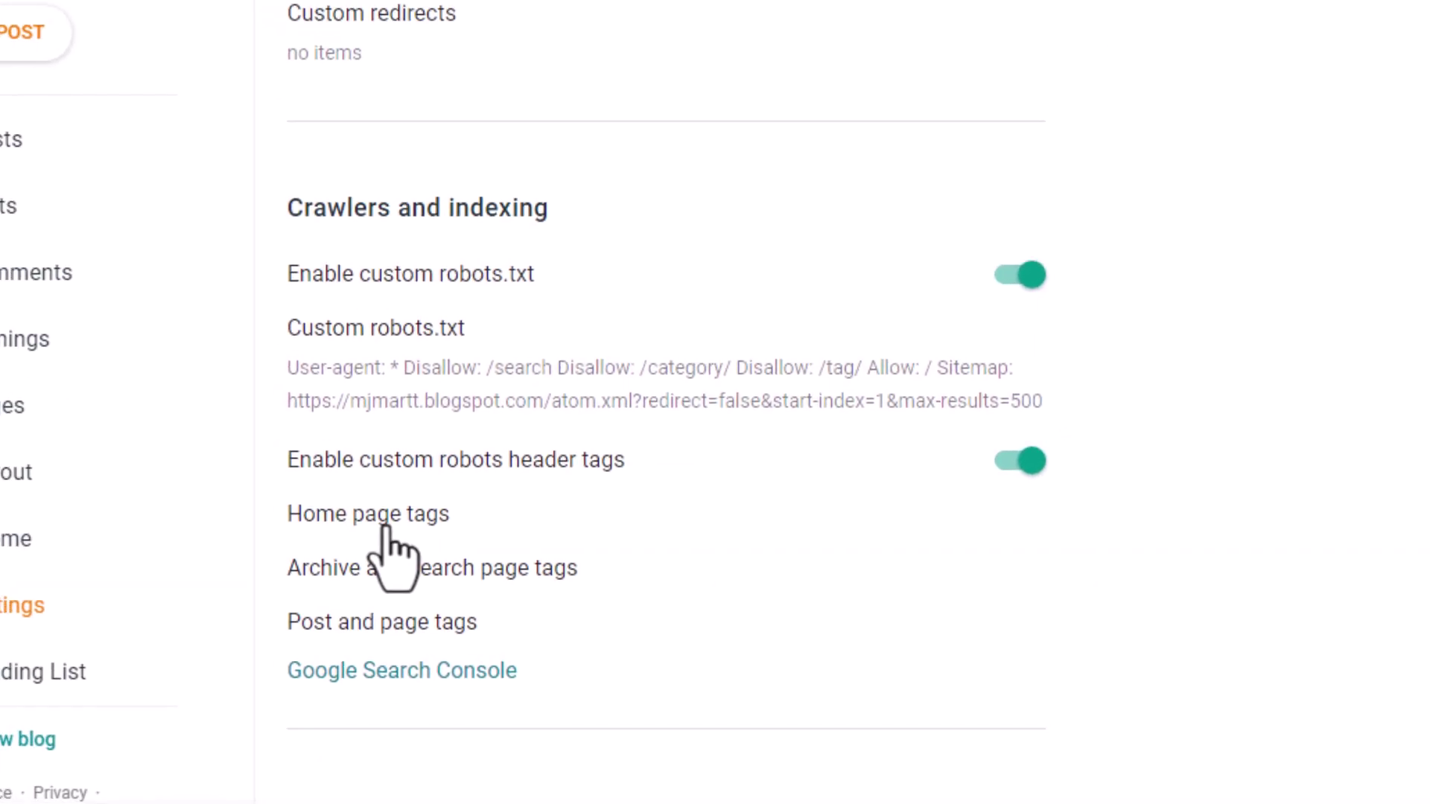
left_click(386, 520)
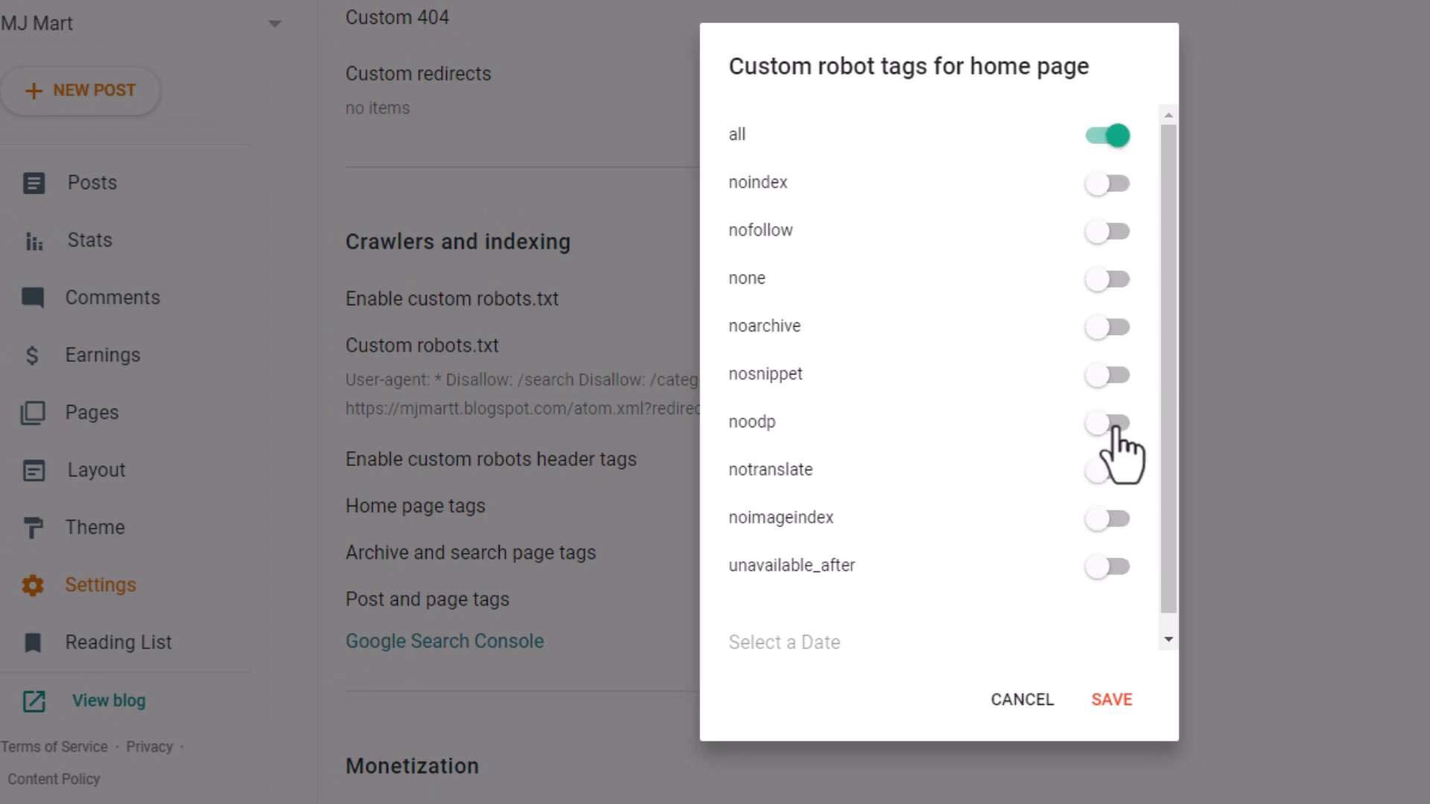
left_click(1112, 425)
left_click(1112, 701)
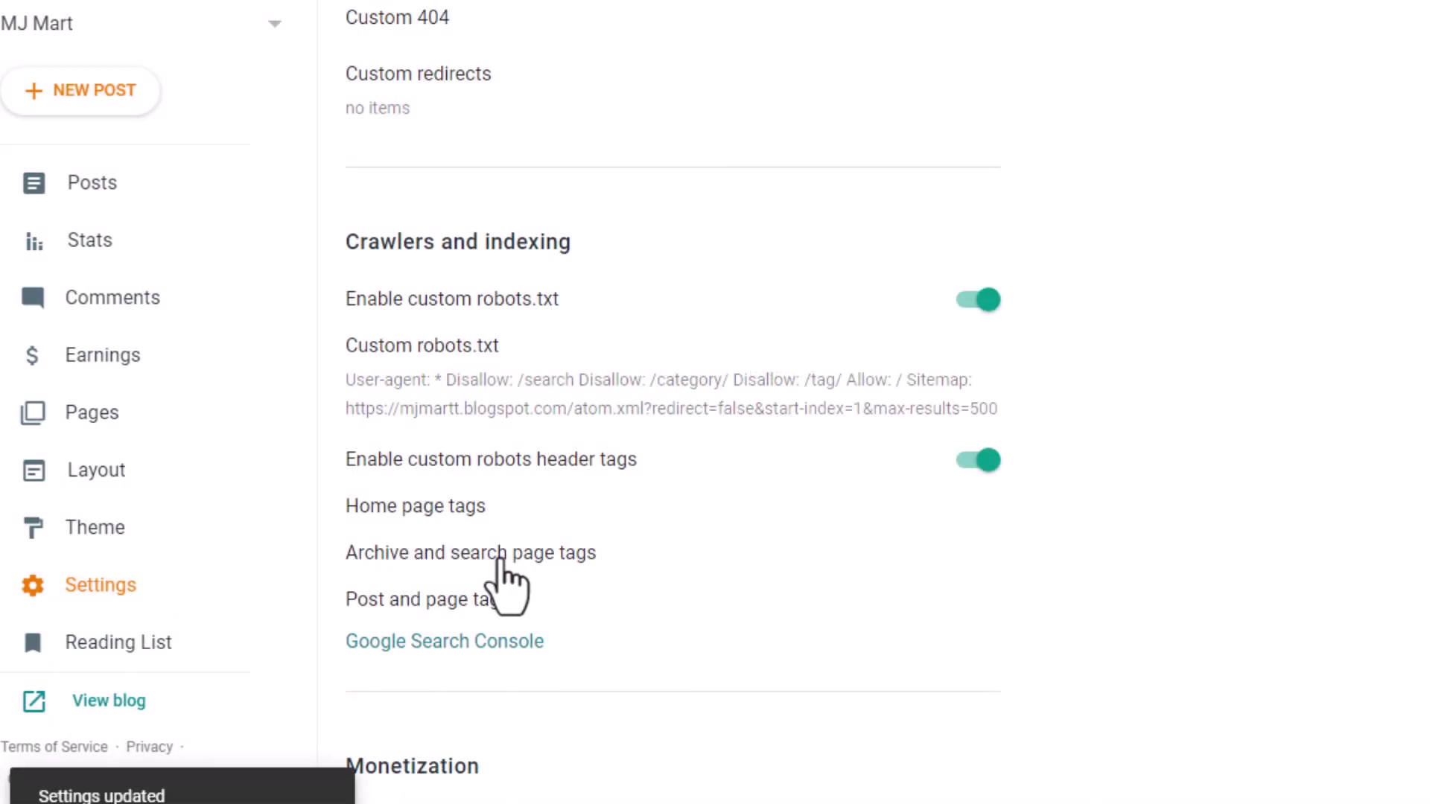
Turn on noodp alongside noindex in the archive and search page robot tags and save them
left_click(500, 560)
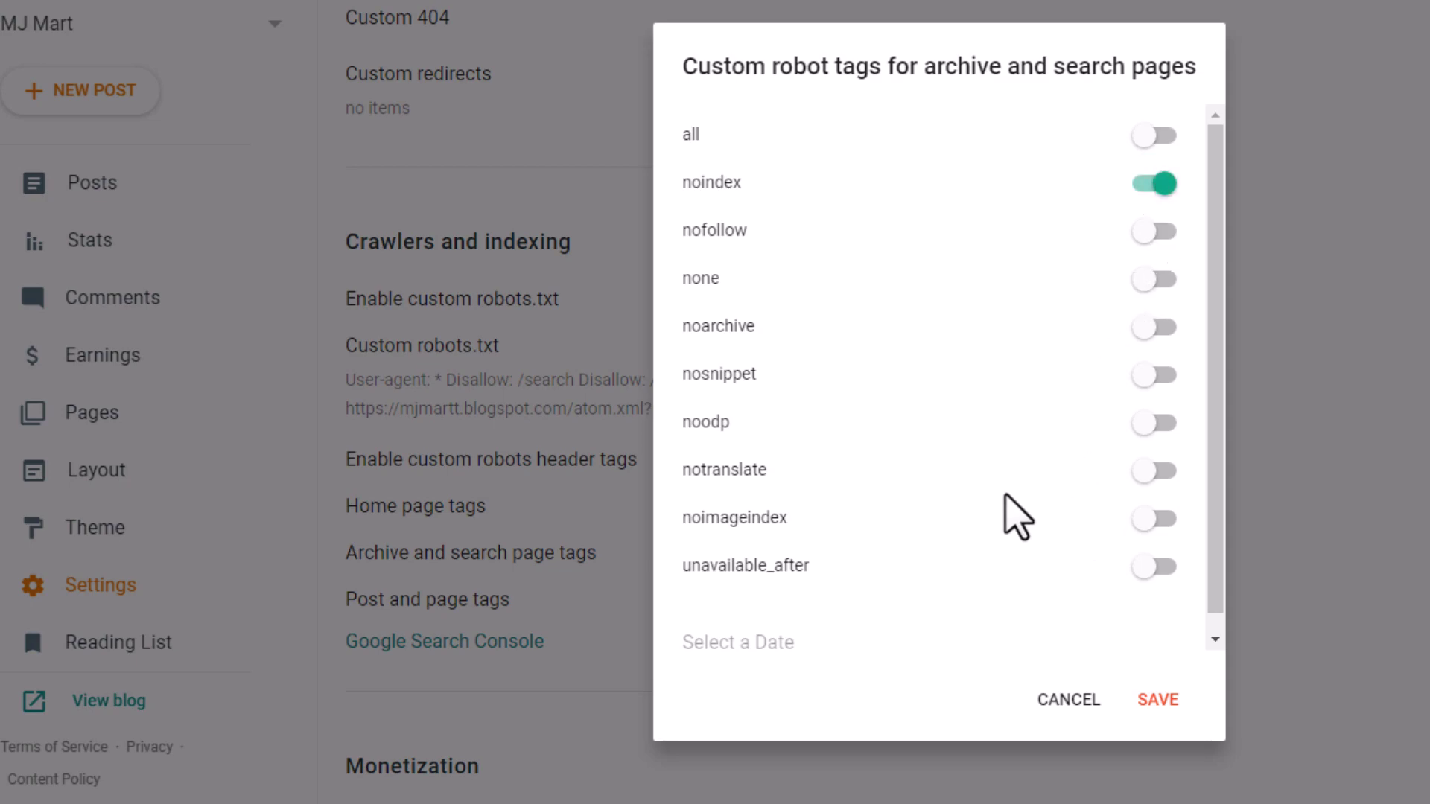
left_click(1163, 436)
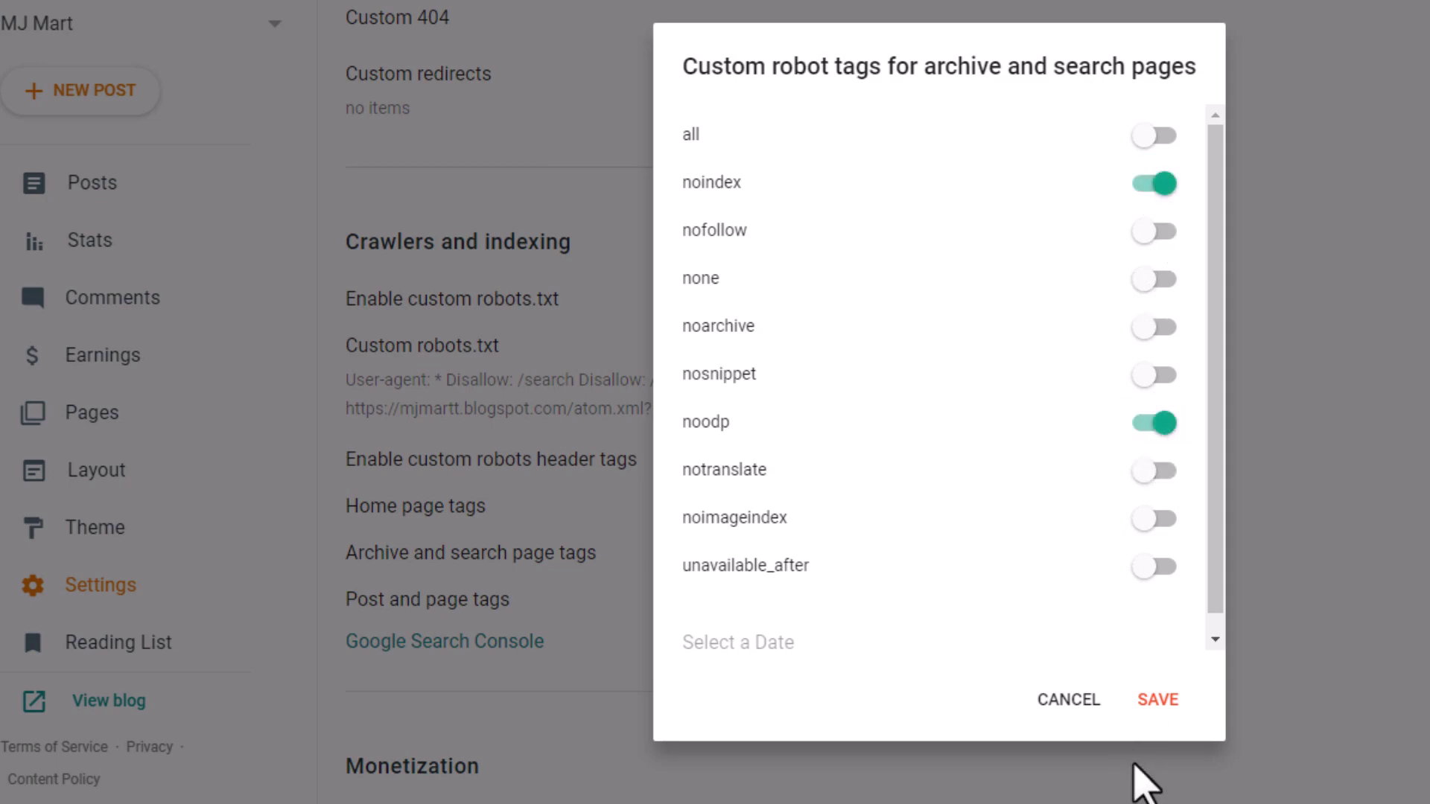
left_click(1160, 704)
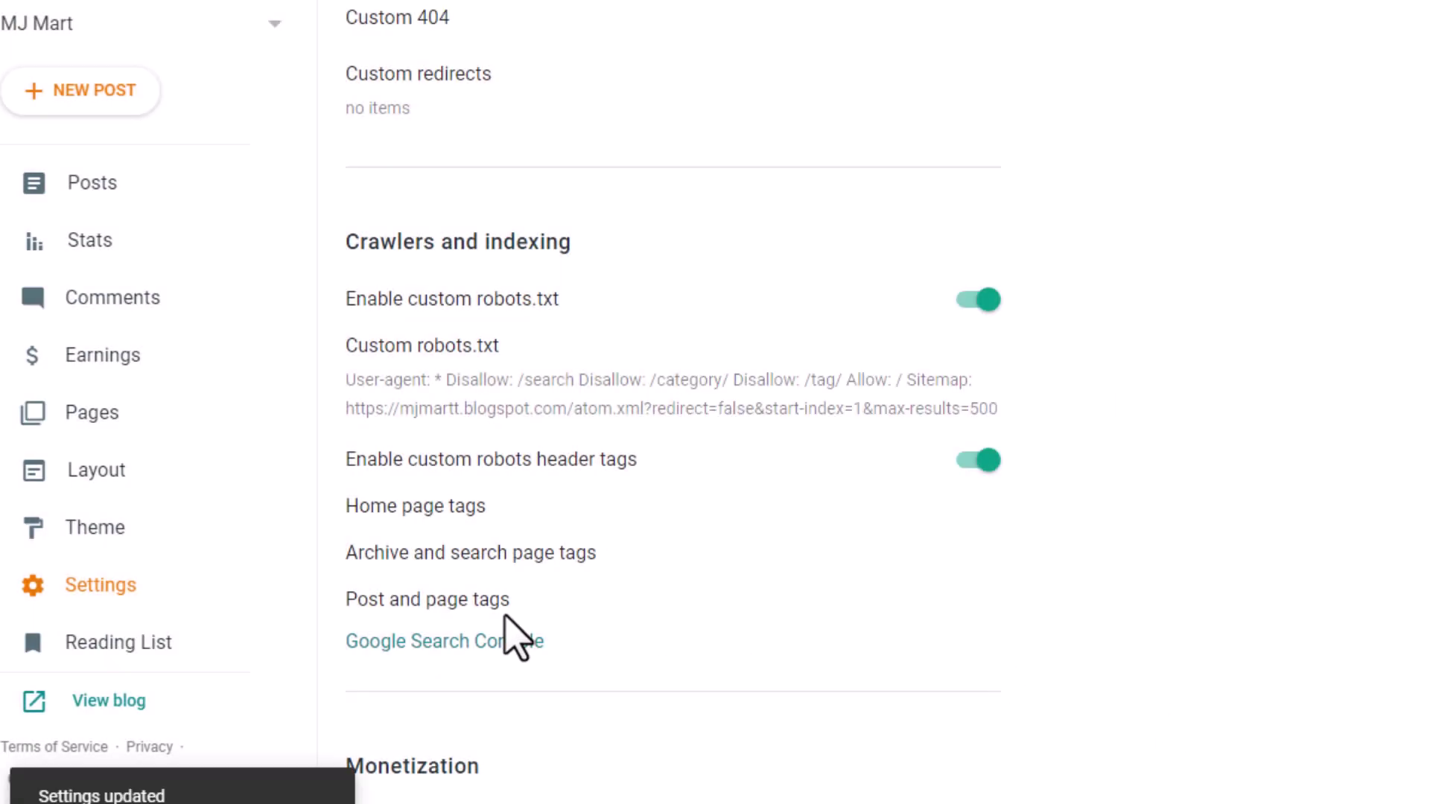
Save the custom robot tags for posts and pages with the all option enabled
left_click(457, 605)
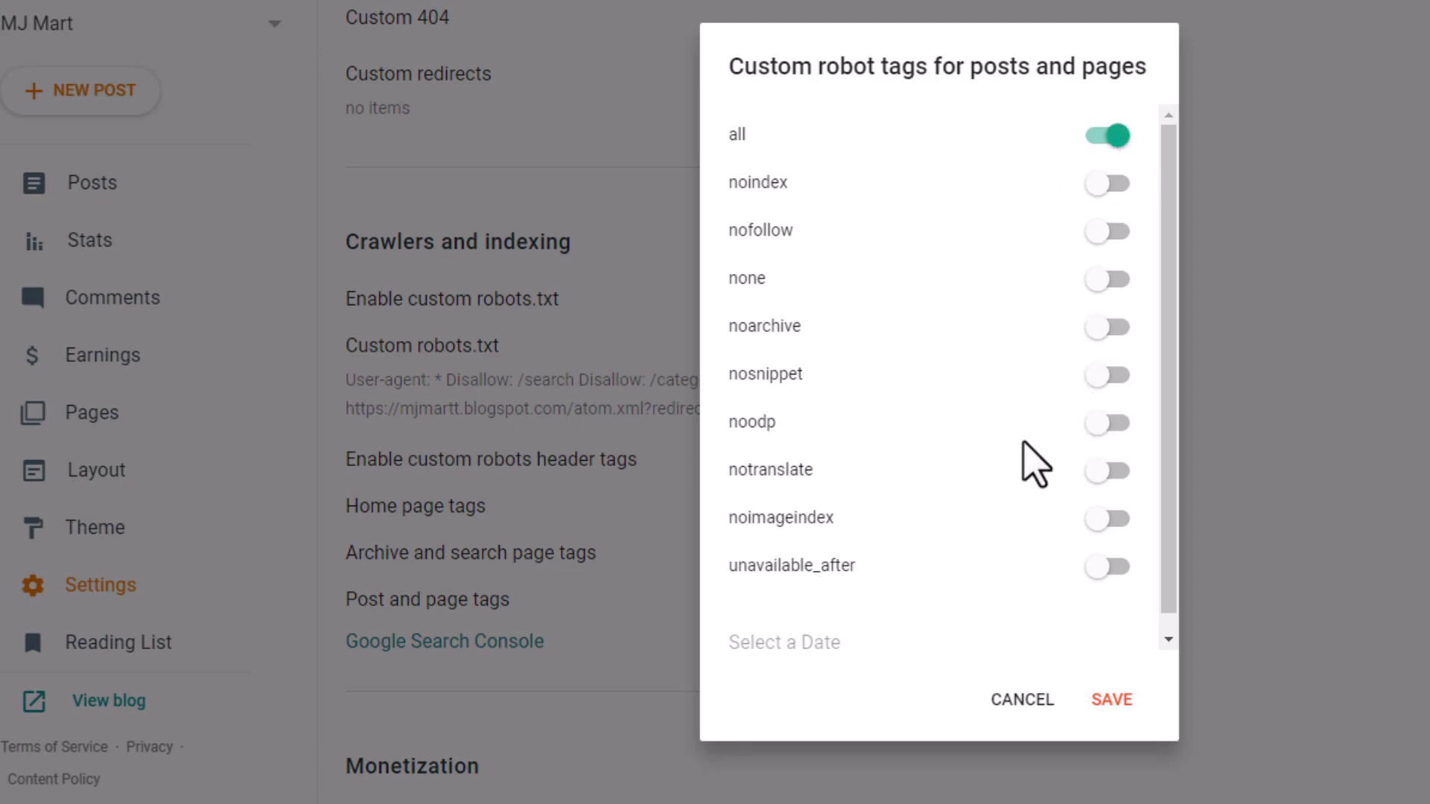
left_click(1109, 703)
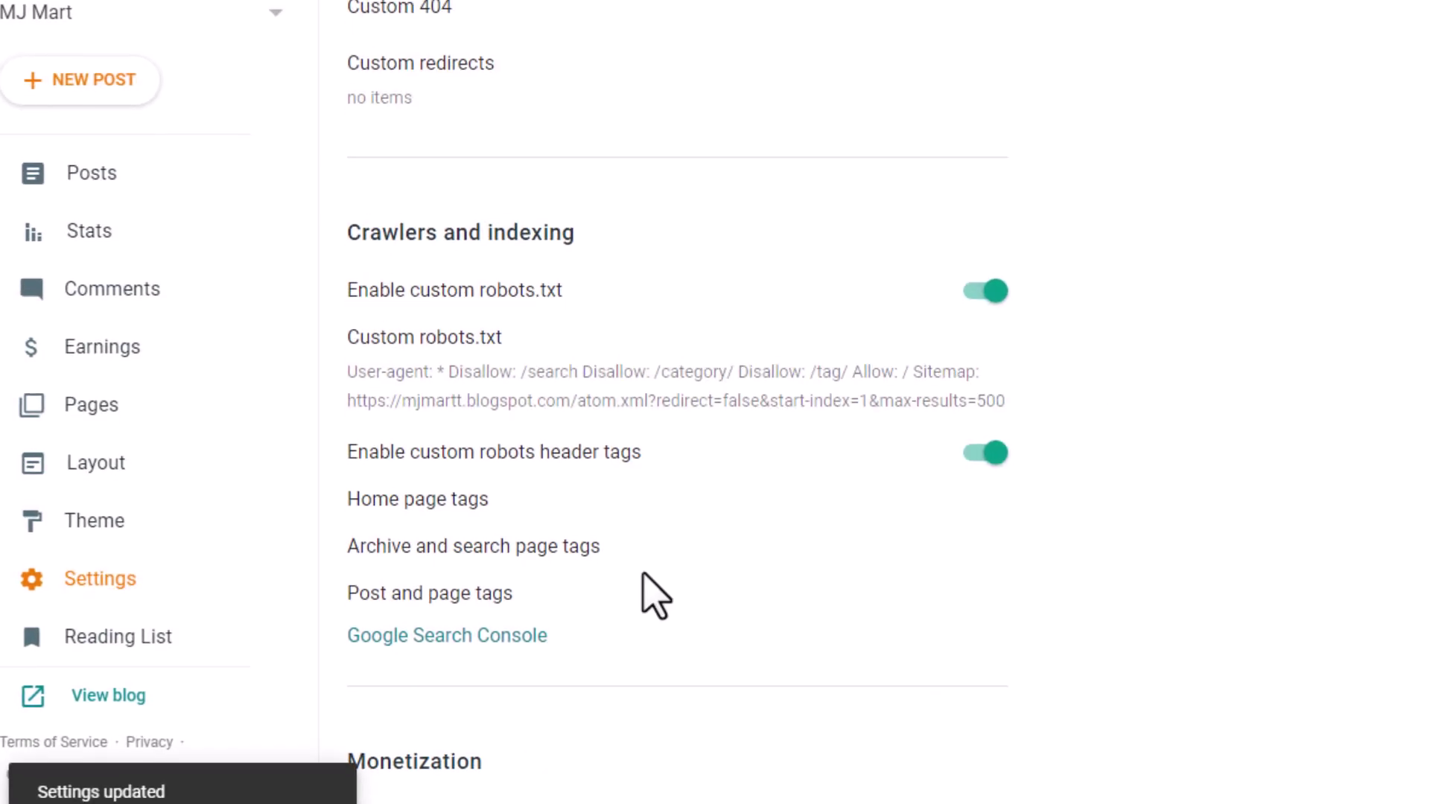
left_click_drag(593, 635, 495, 635)
left_click_drag(574, 468, 383, 489)
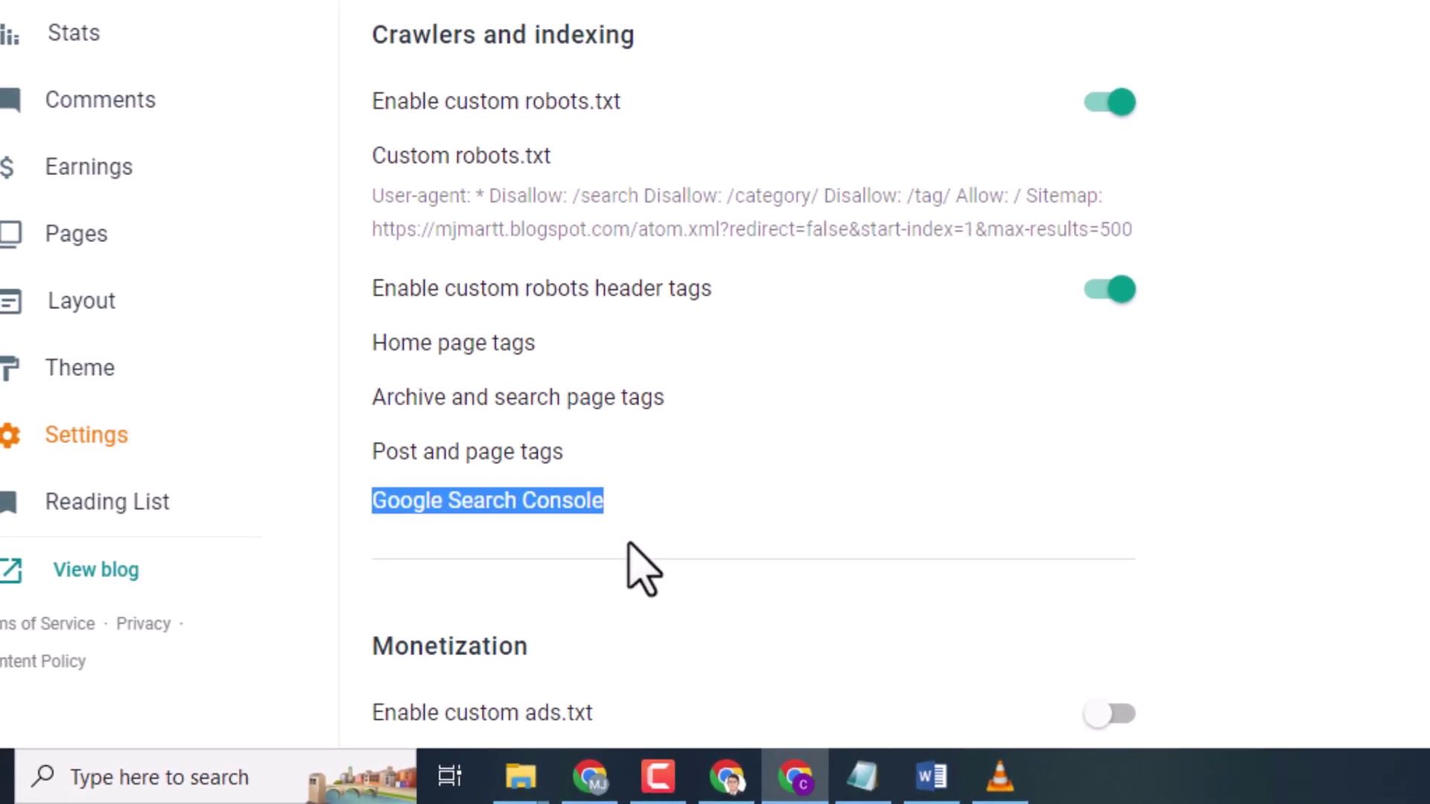
left_click(886, 481)
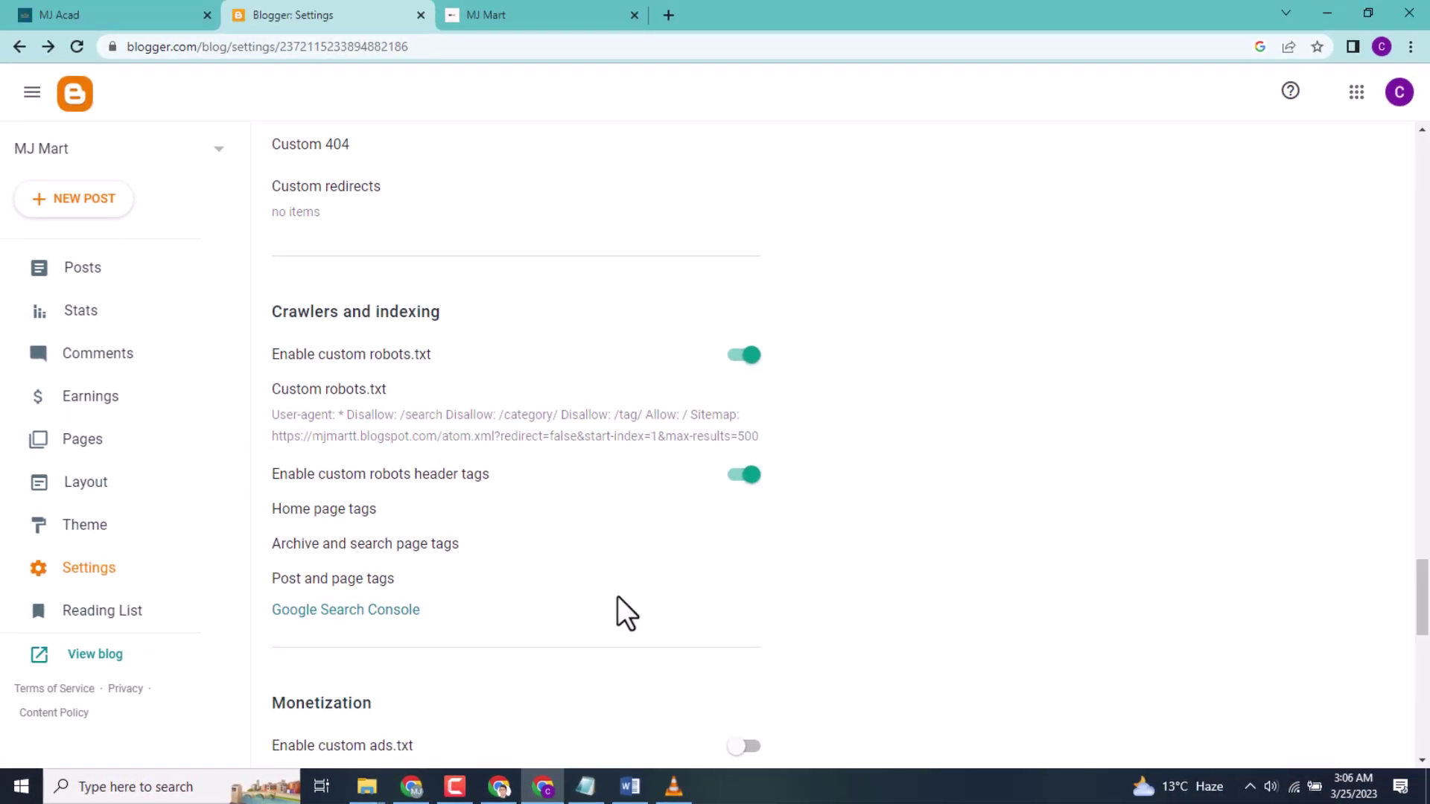
Enable custom ads.txt in the blog's Monetization settings
scroll(715, 446, "down", 5)
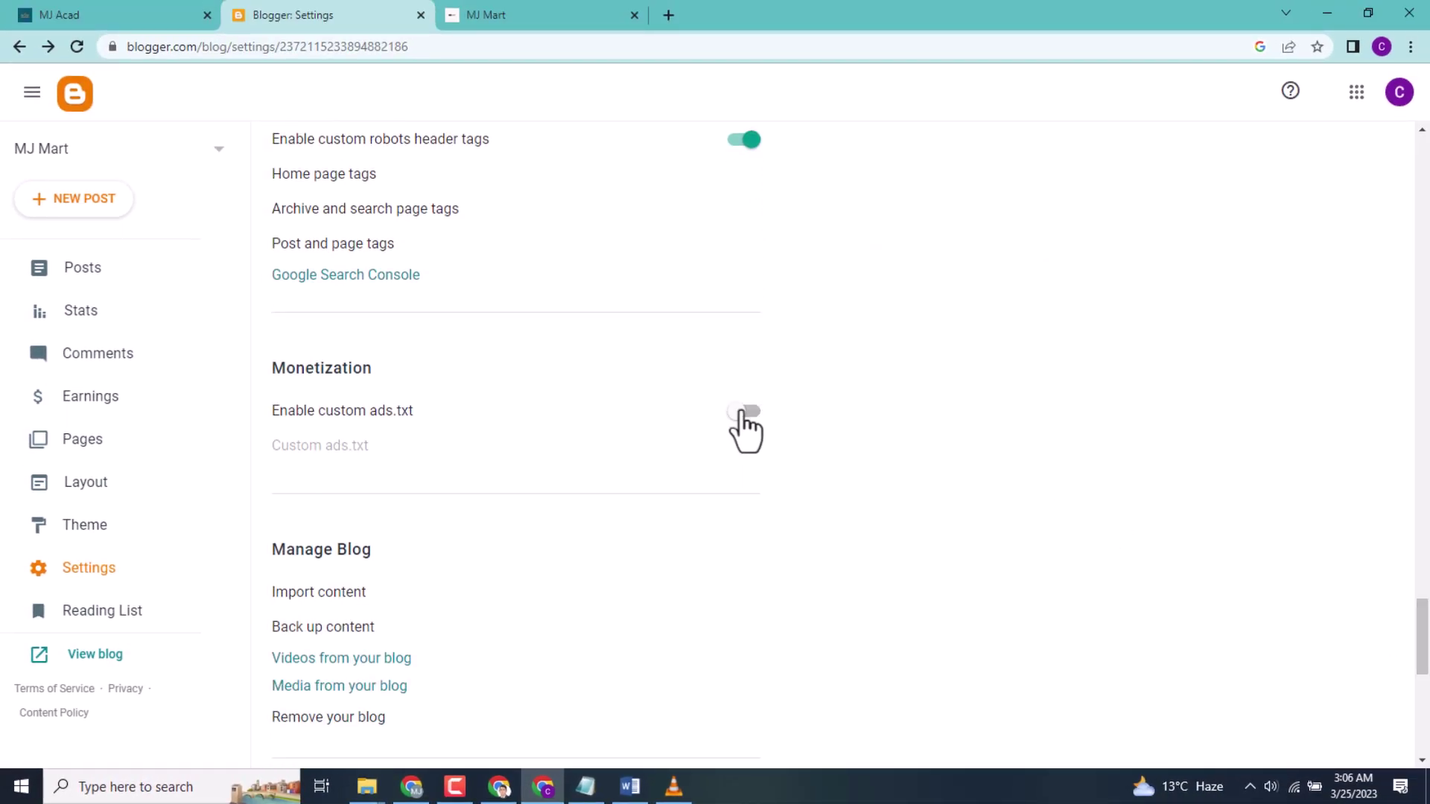
left_click_drag(379, 367, 270, 355)
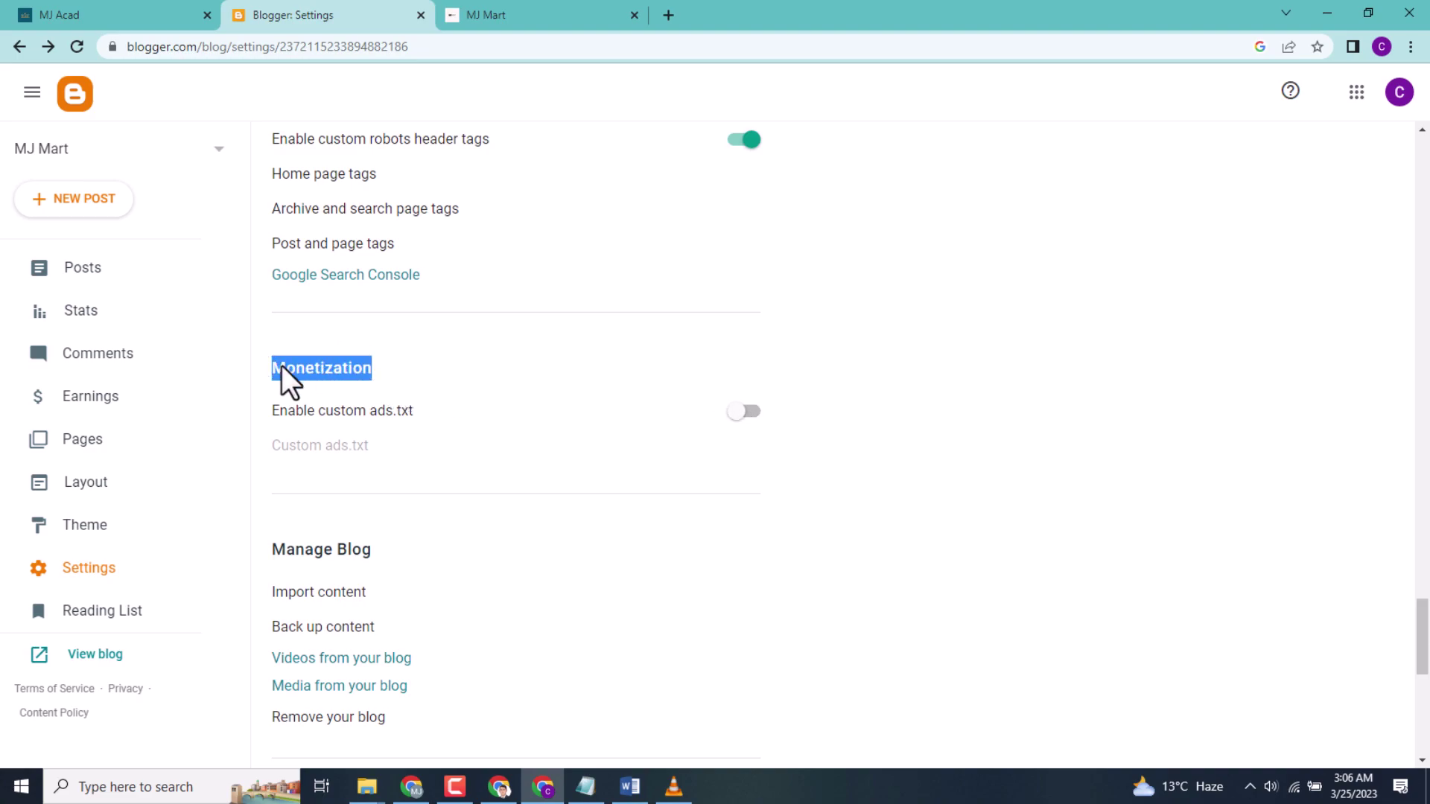
left_click(365, 369)
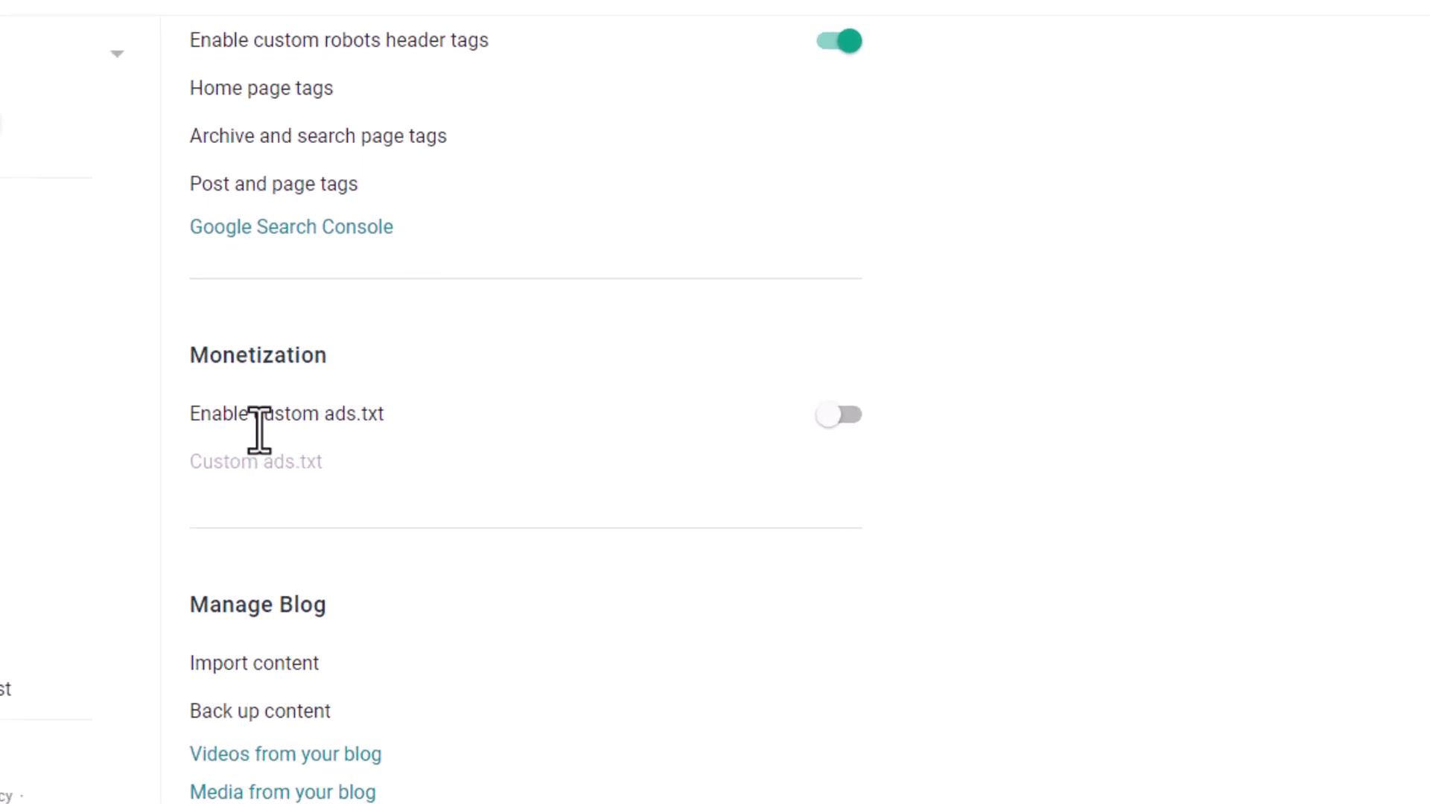
left_click(1030, 421)
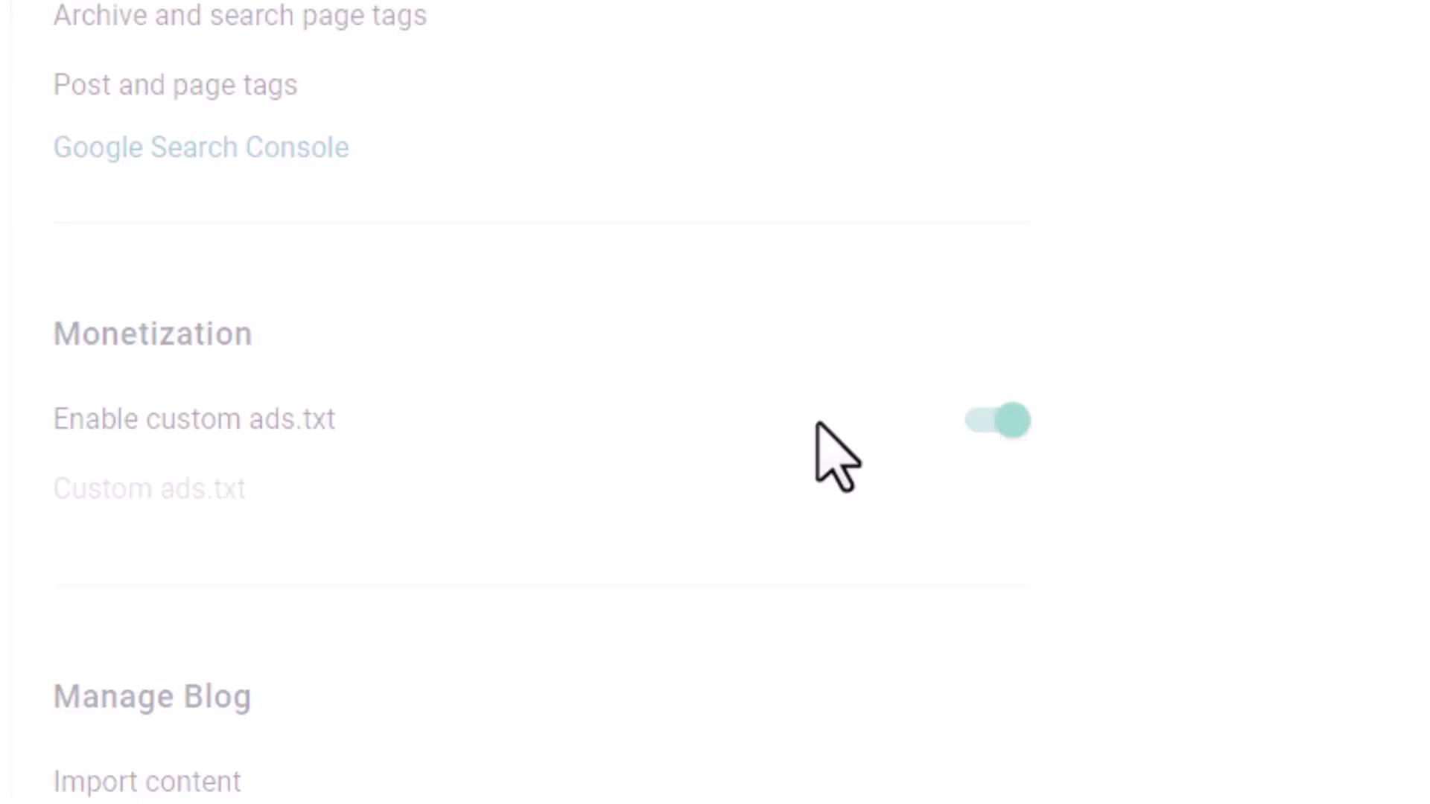
View the custom ads.txt entry and cancel it without adding any content
left_click(162, 498)
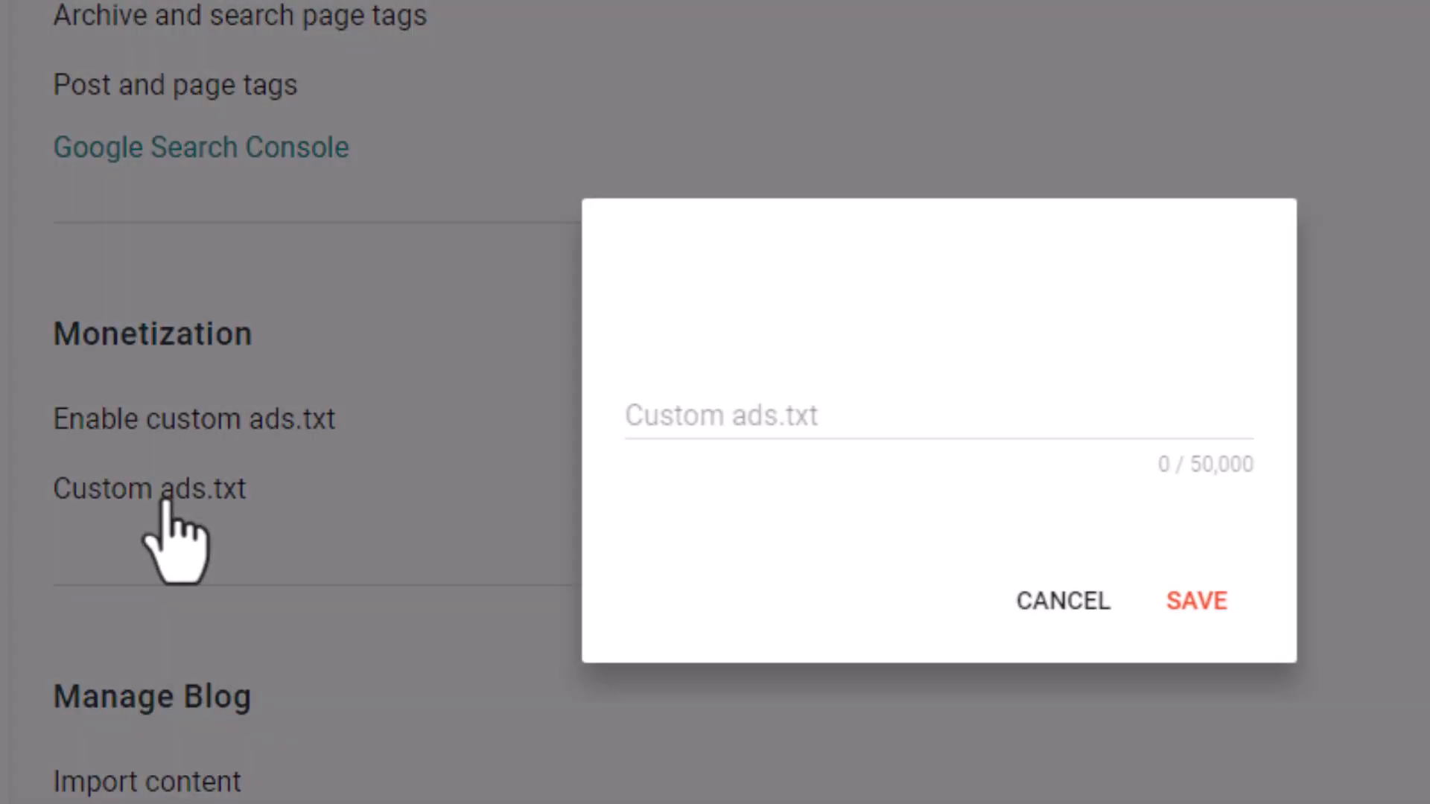
left_click(855, 415)
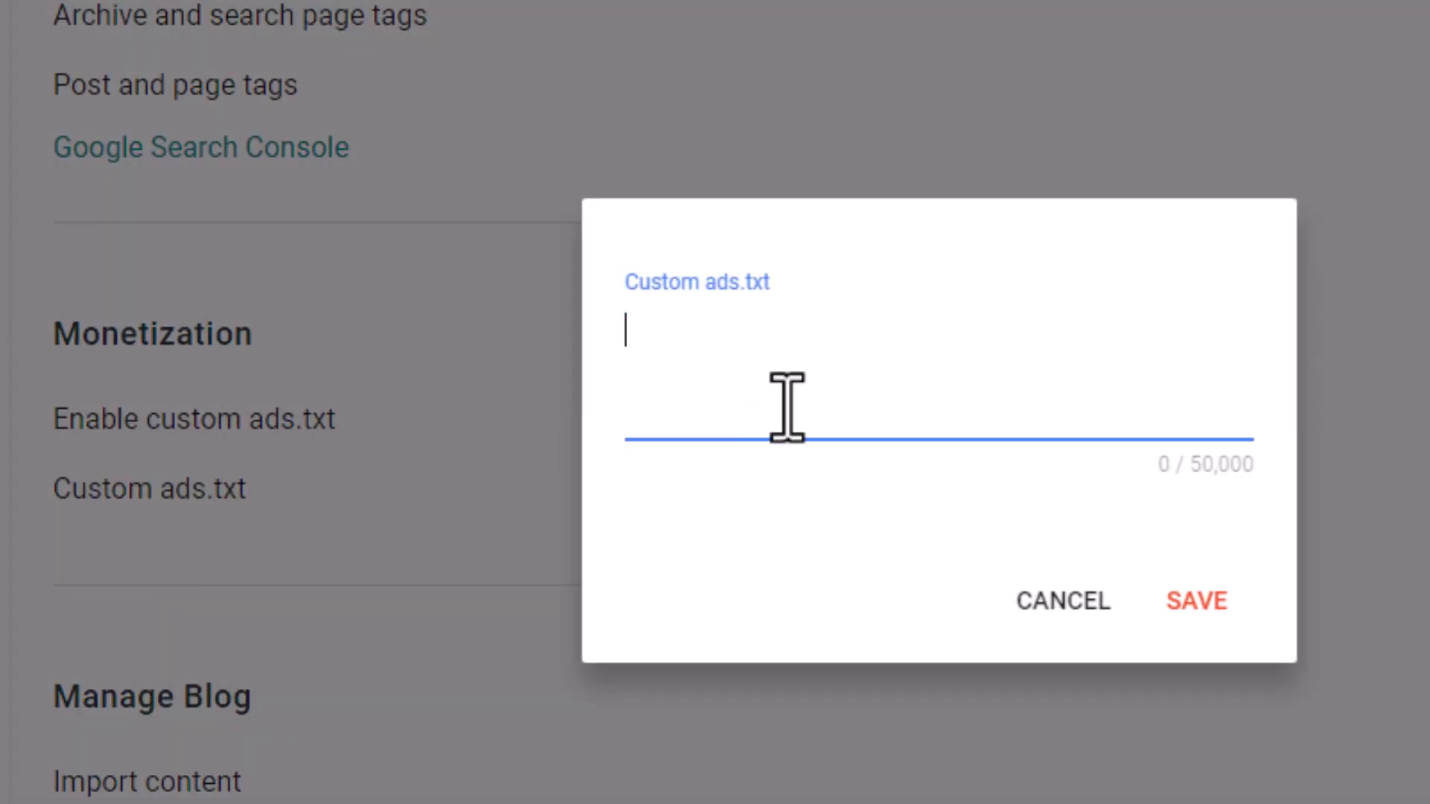
left_click(819, 386)
left_click(1076, 598)
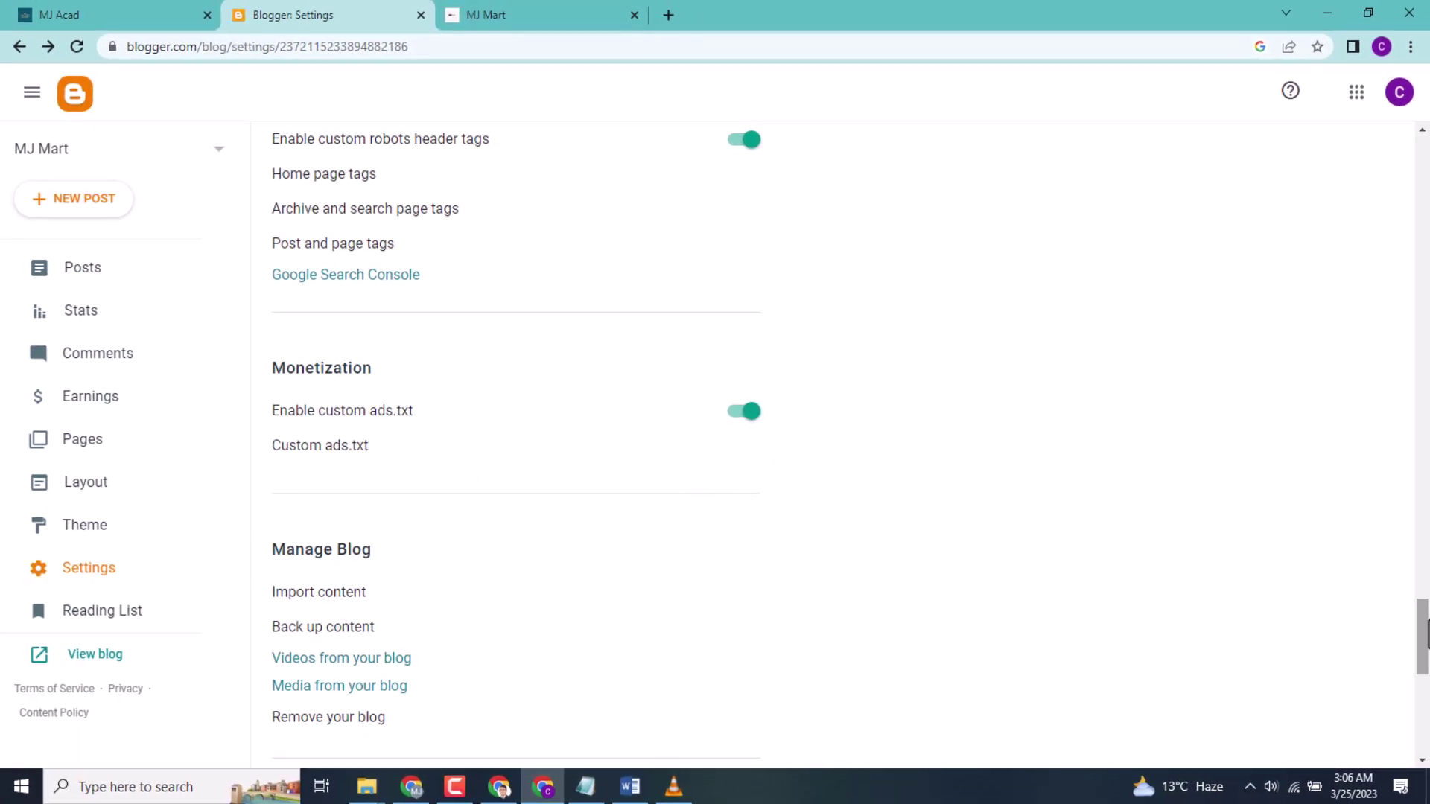
Look through the remaining Manage Blog, Site feed and General settings and minimize the browser windows to show the desktop
scroll(1245, 595, "down", 2)
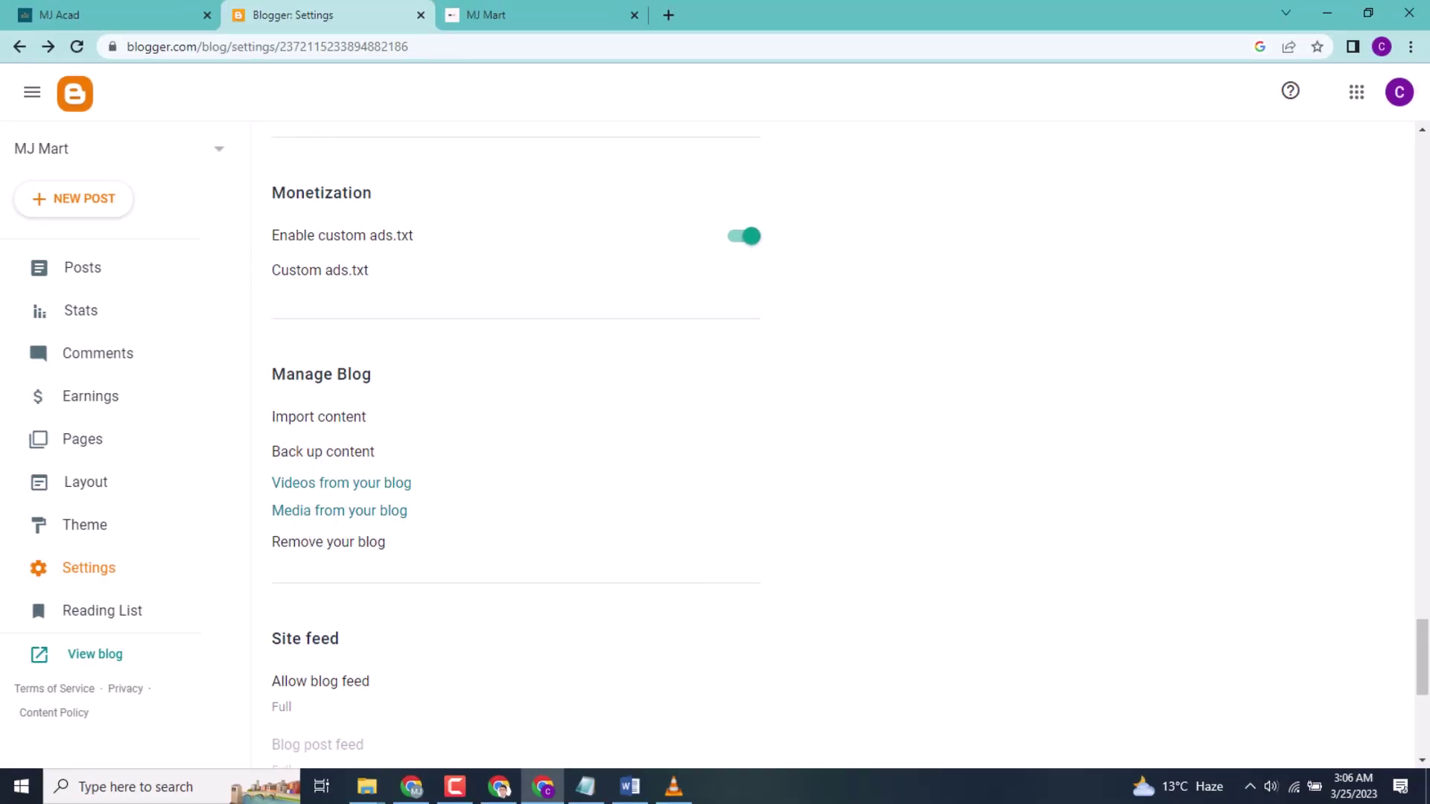
left_click_drag(1424, 682, 1425, 745)
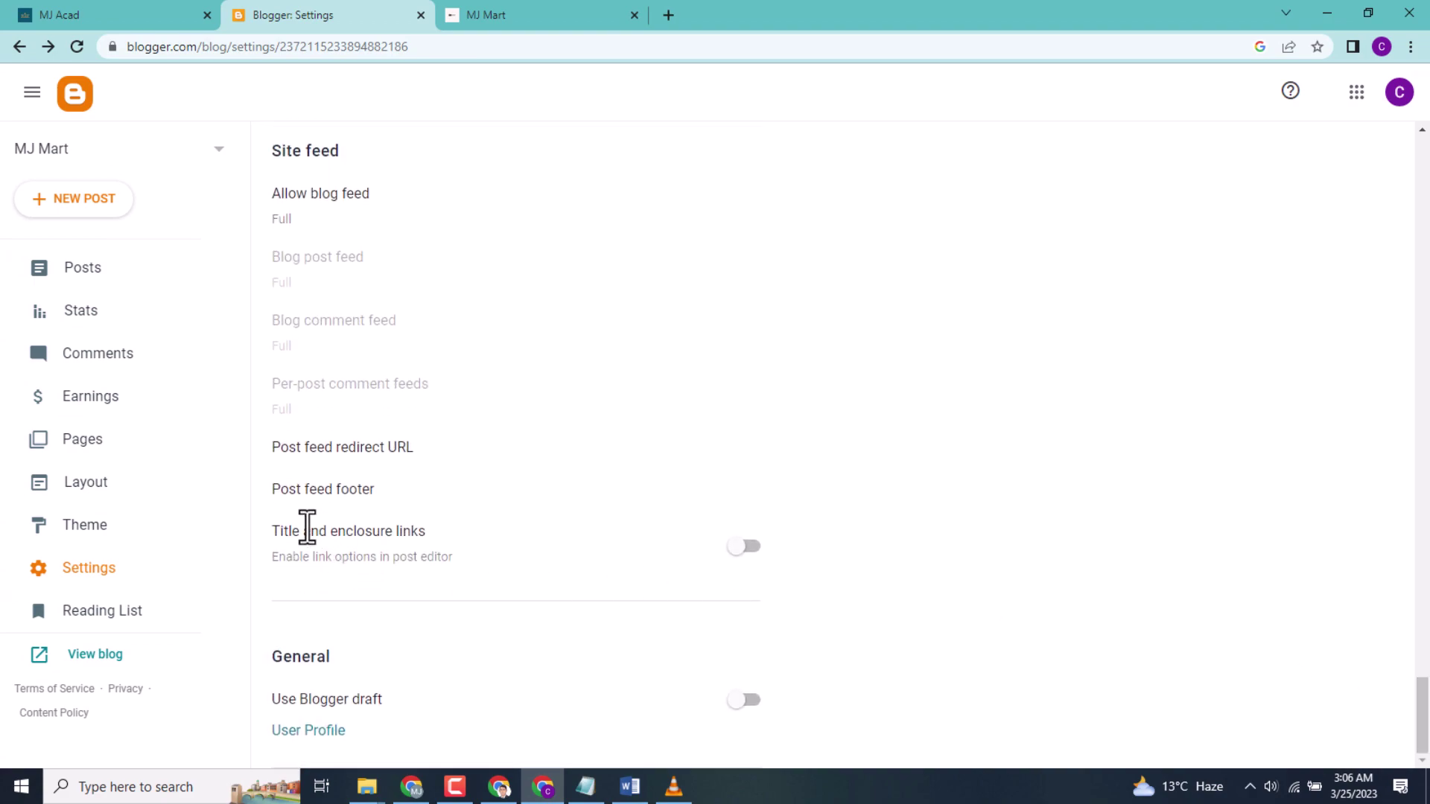
left_click_drag(1424, 737, 1428, 171)
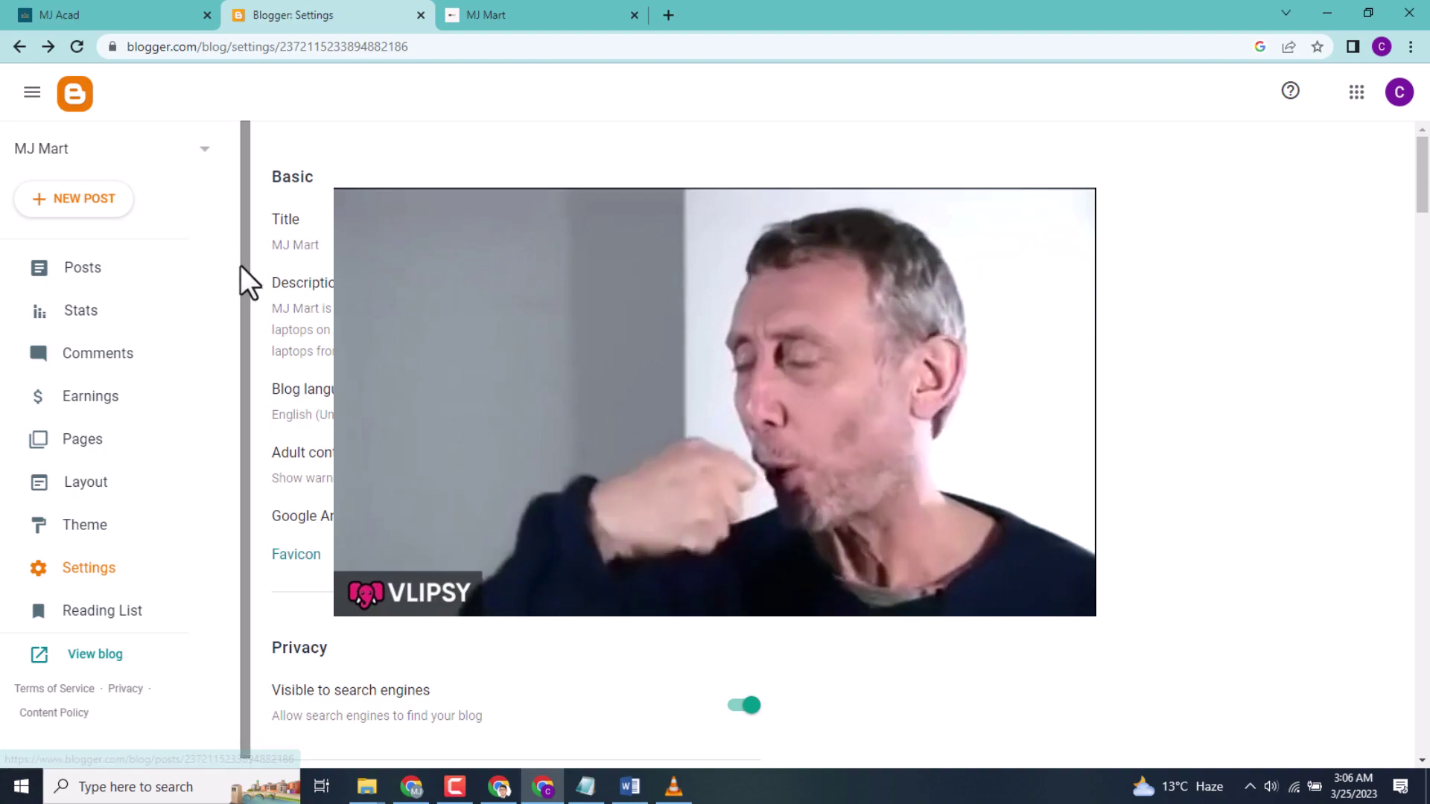
left_click(1331, 1)
left_click(1331, 1)
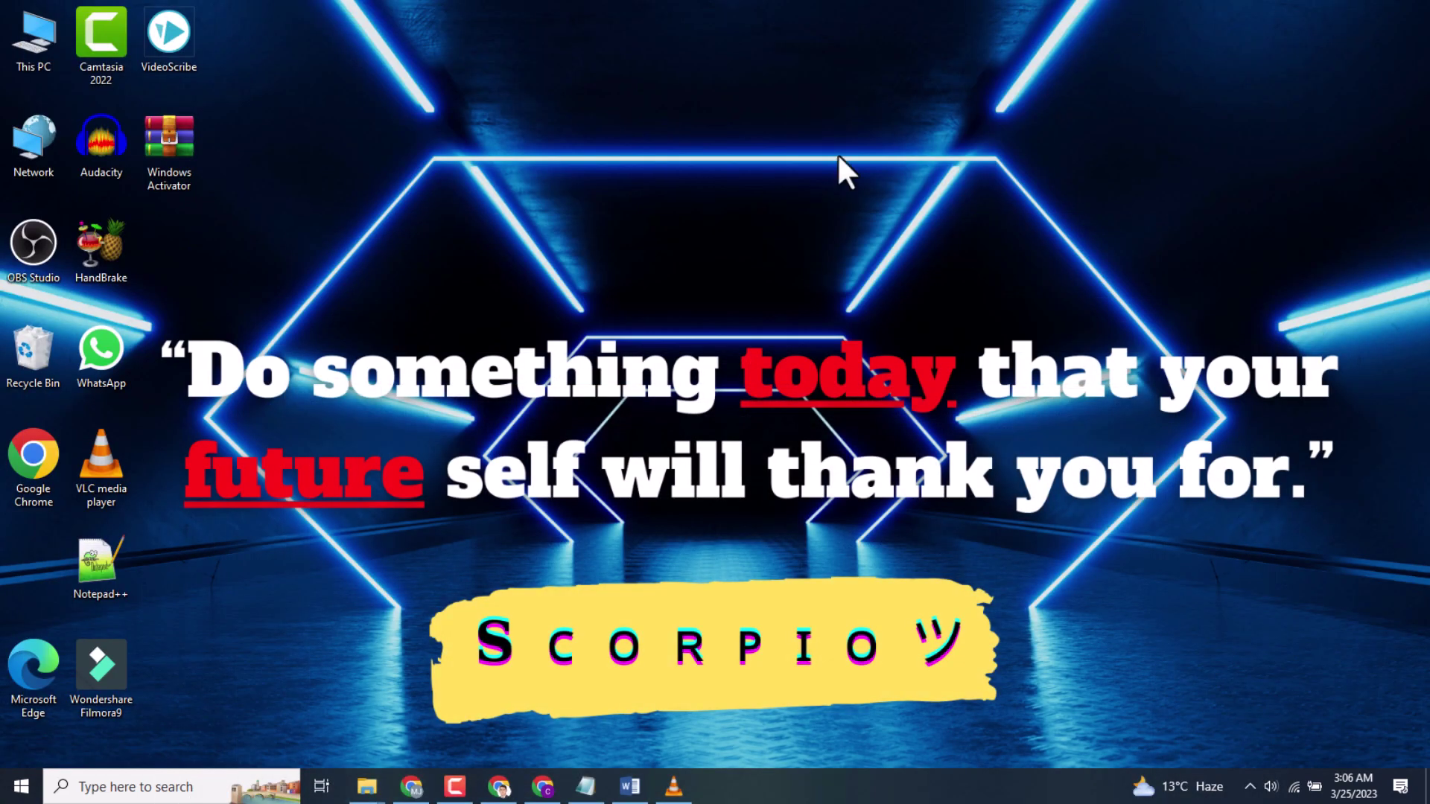
right_click(797, 185)
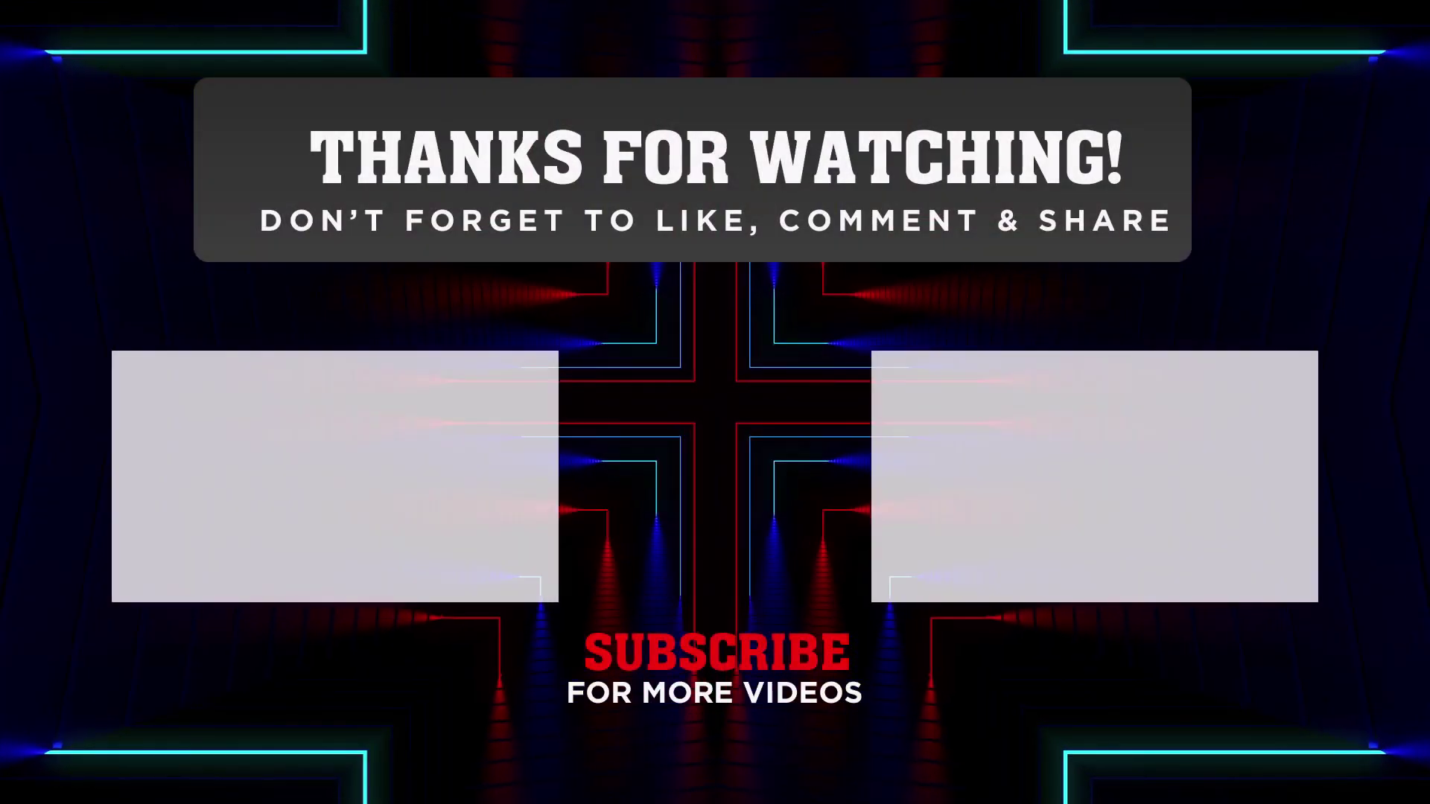